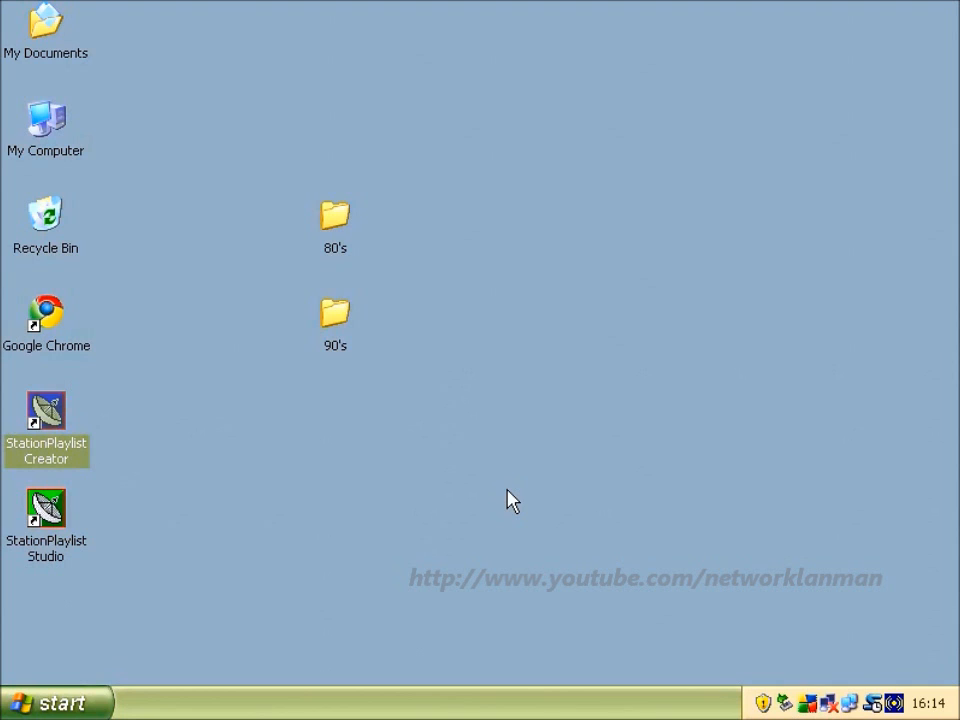
drag(267, 177, 403, 410)
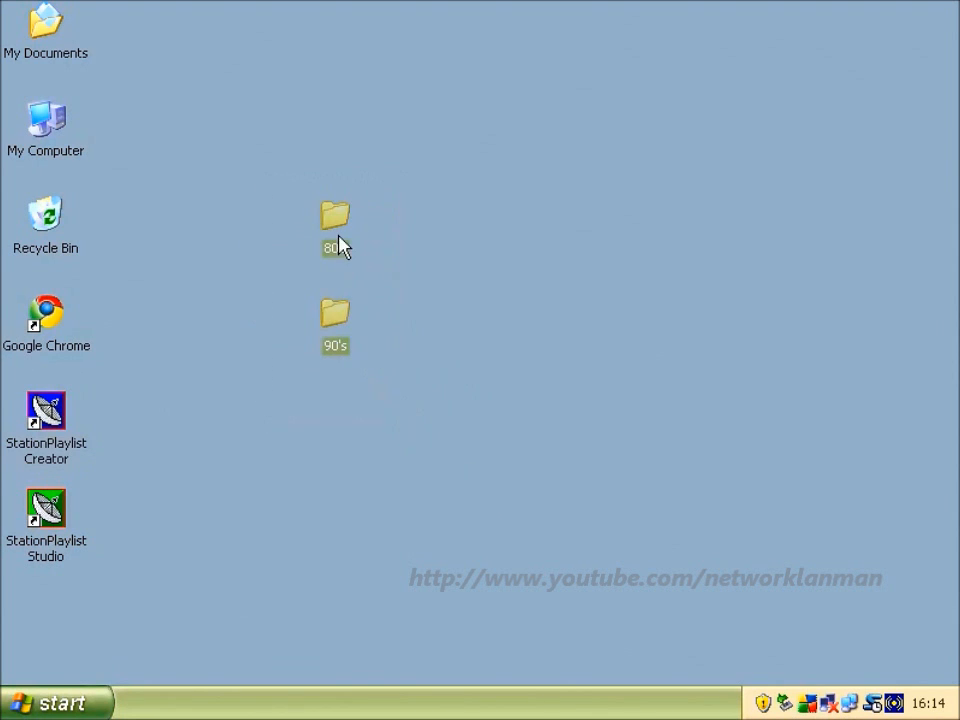
click(339, 318)
click(518, 363)
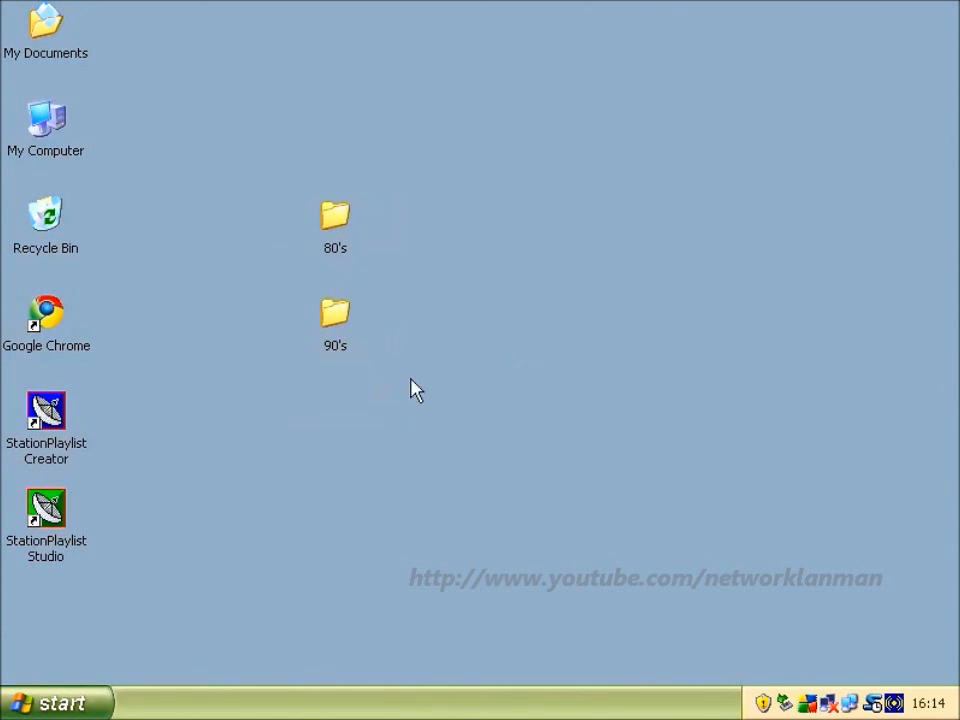
click(62, 415)
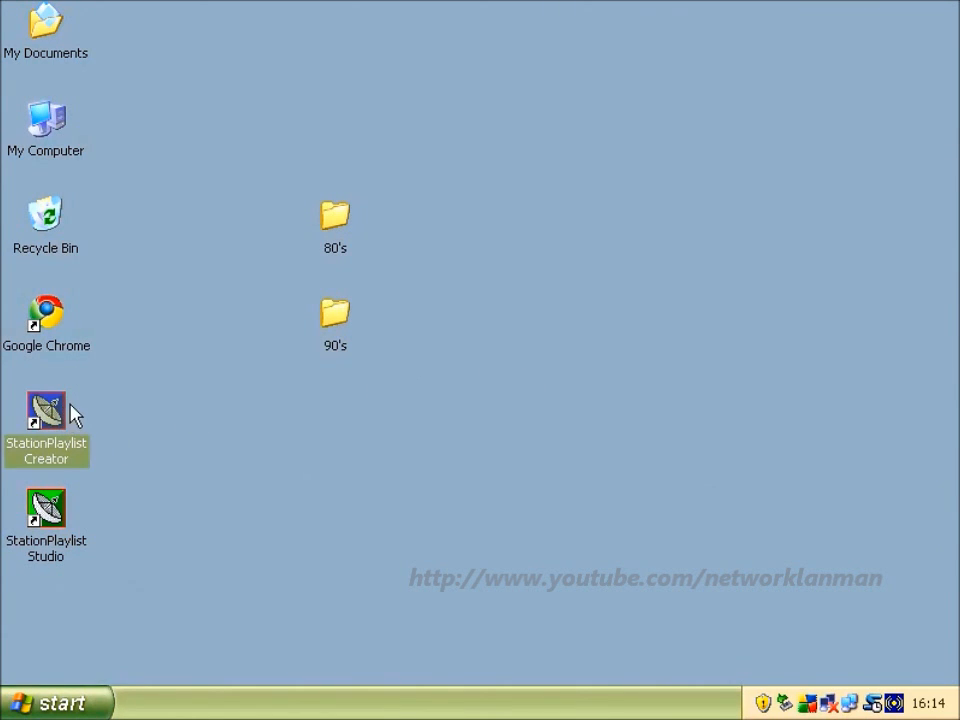
click(64, 512)
click(62, 410)
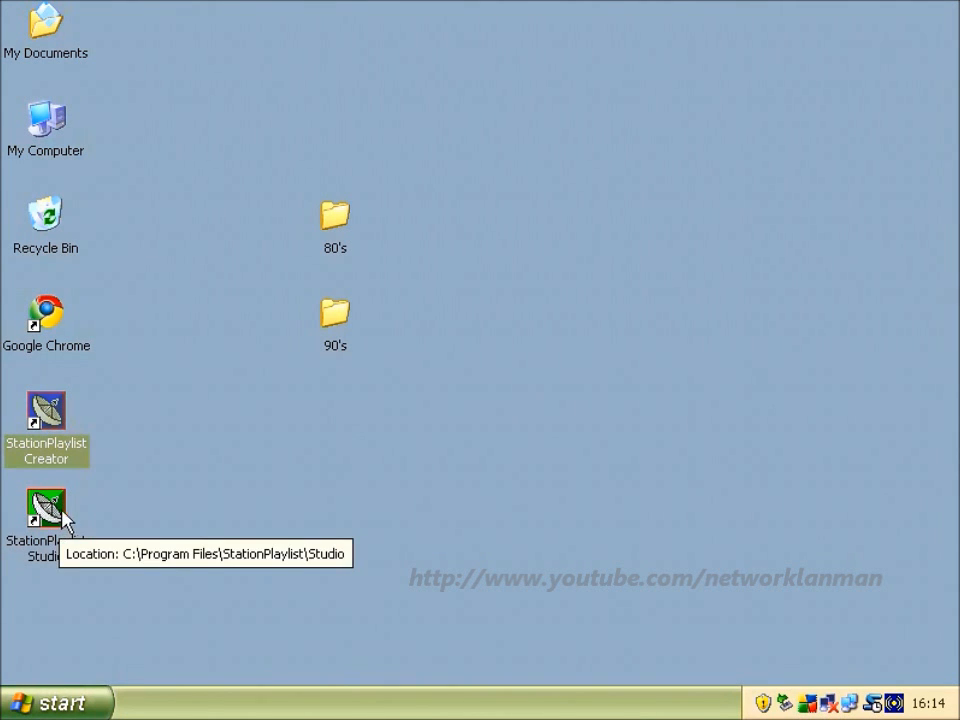
click(52, 492)
click(64, 410)
click(65, 520)
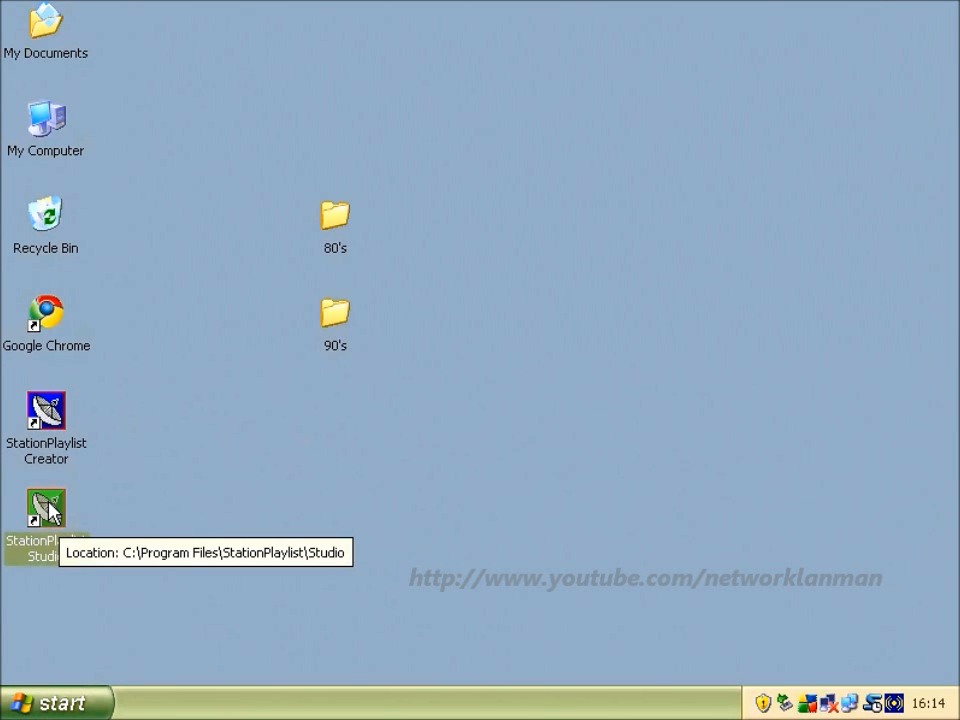
click(52, 418)
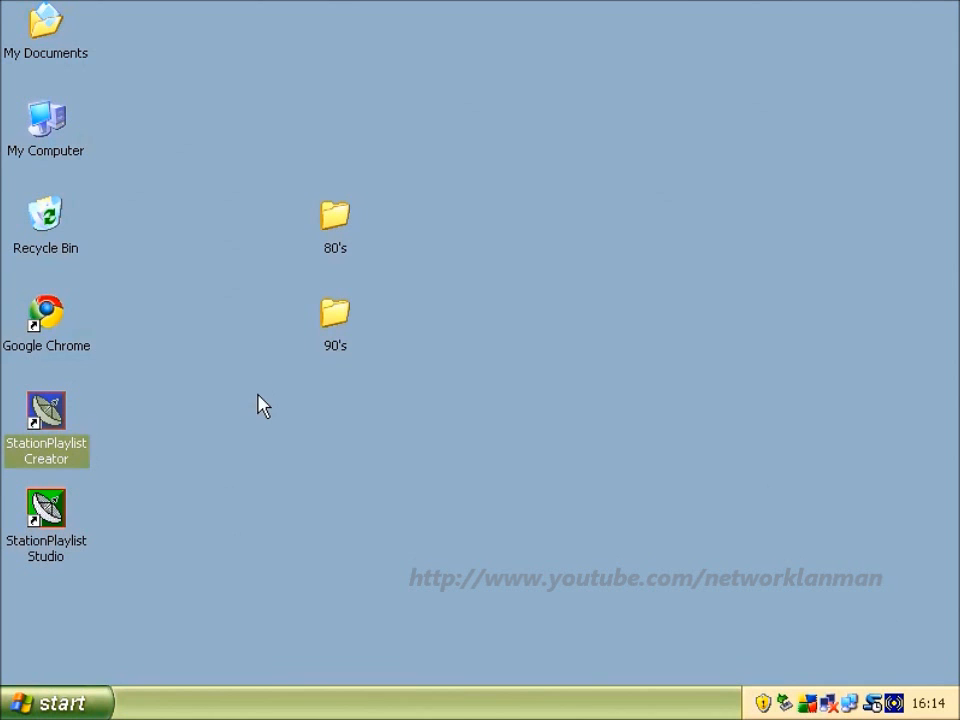
Launch StationPlaylist Creator and create a category named 80's from the desktop's 80's folder, with subfolders included.
double_click(48, 408)
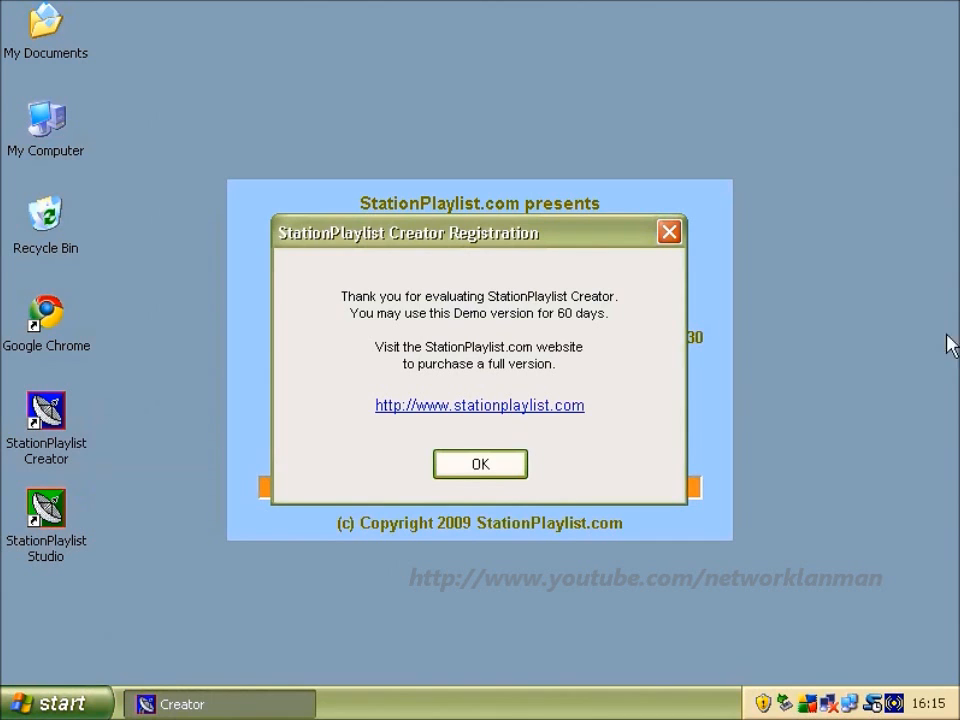
click(495, 469)
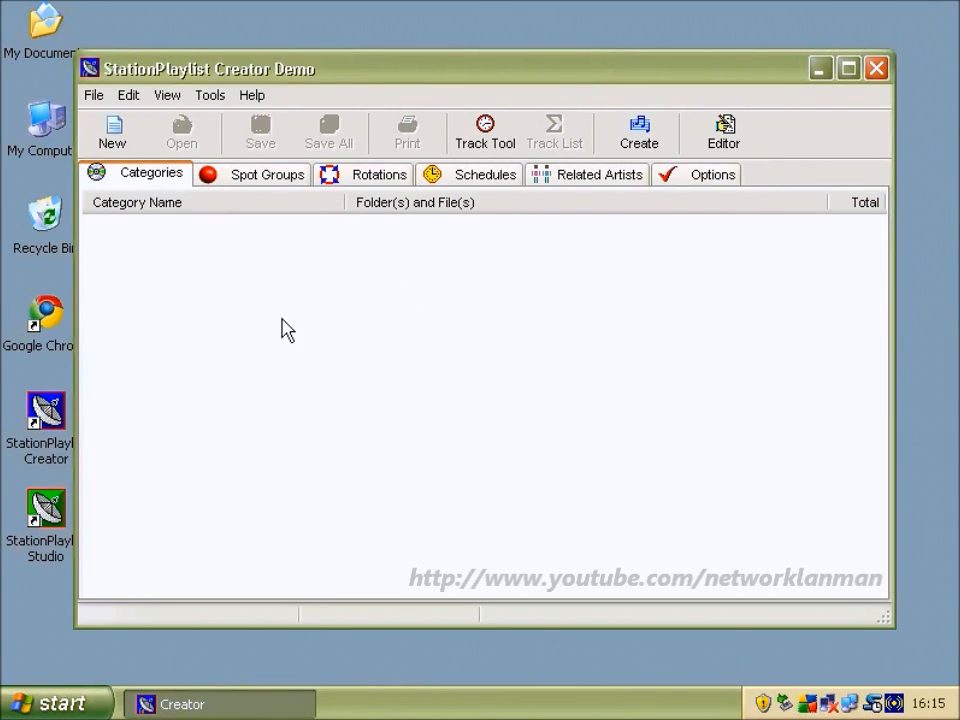
click(110, 135)
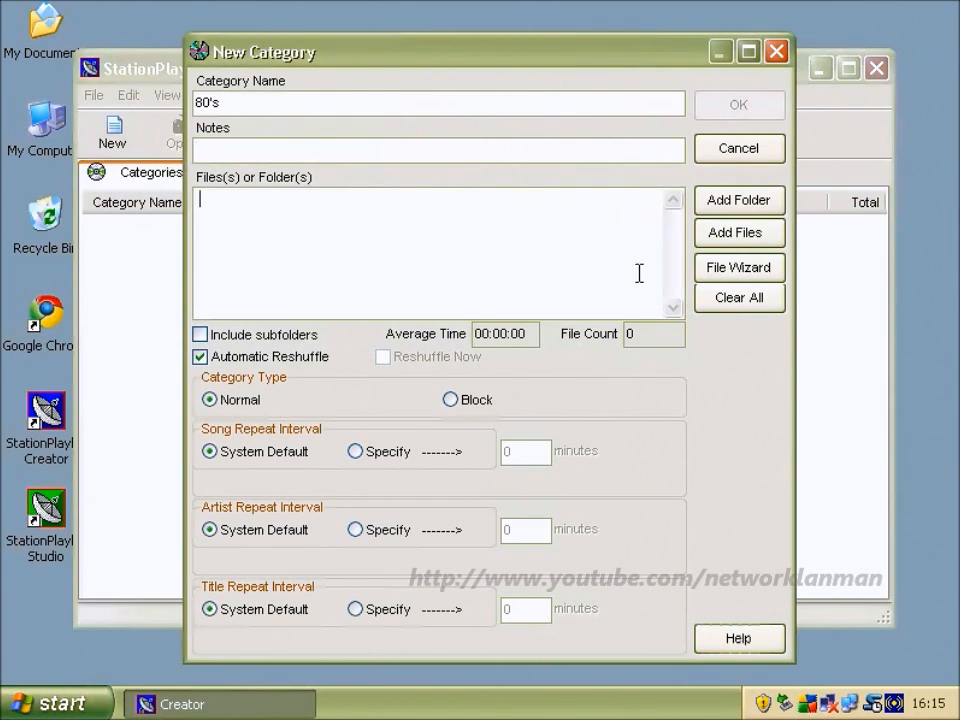
click(718, 206)
click(374, 352)
click(509, 504)
click(262, 335)
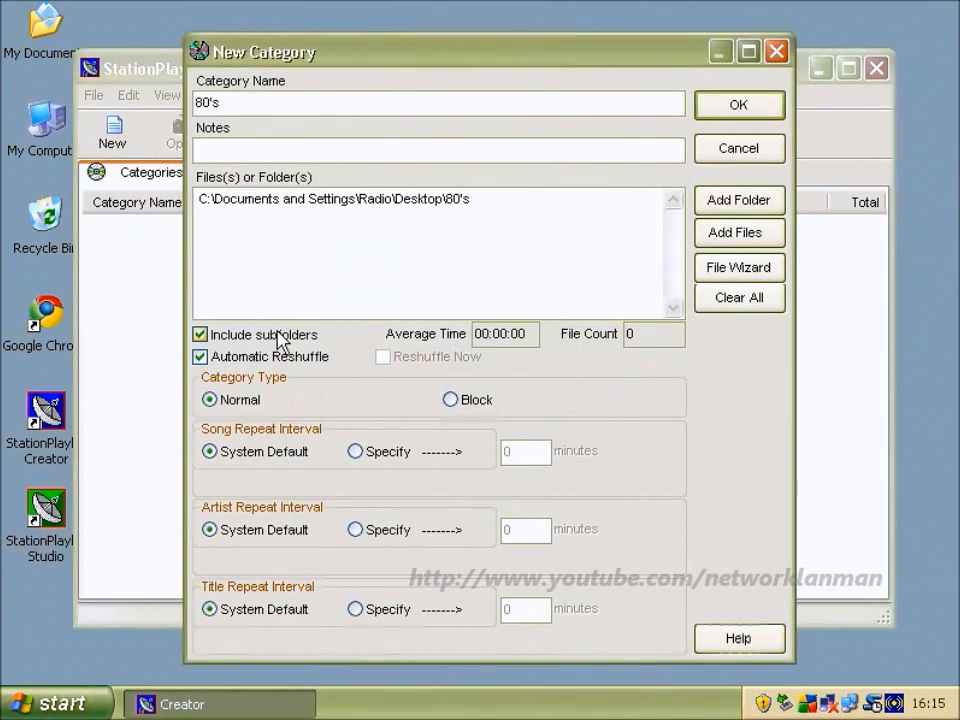
click(746, 112)
Create a second category named 90's from the desktop's 90's folder, with subfolders included.
click(112, 130)
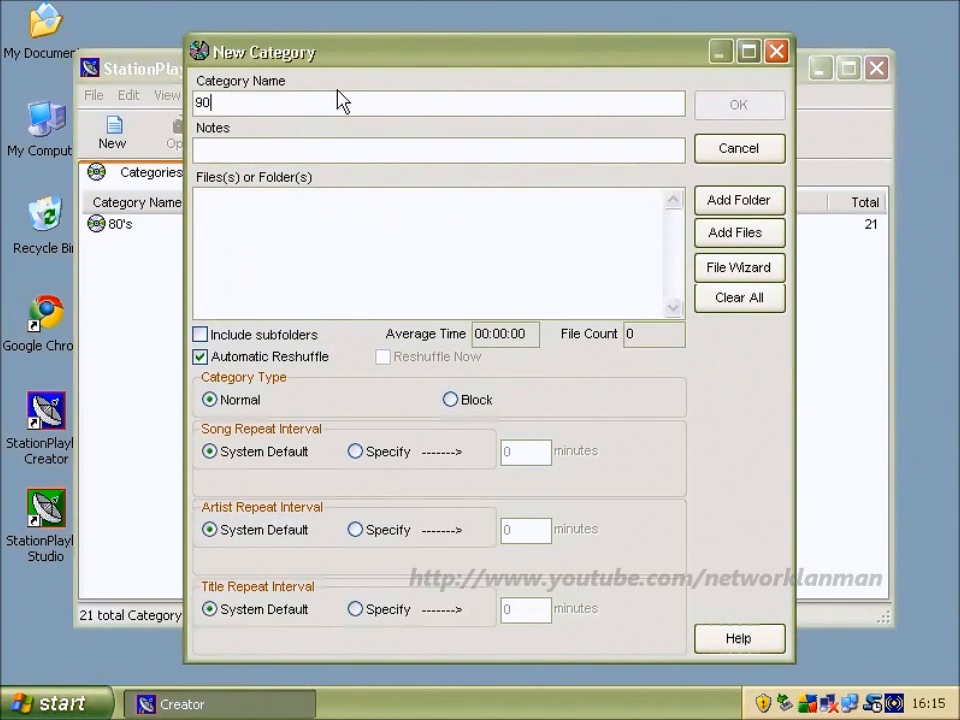
click(757, 198)
click(373, 371)
click(509, 504)
click(281, 335)
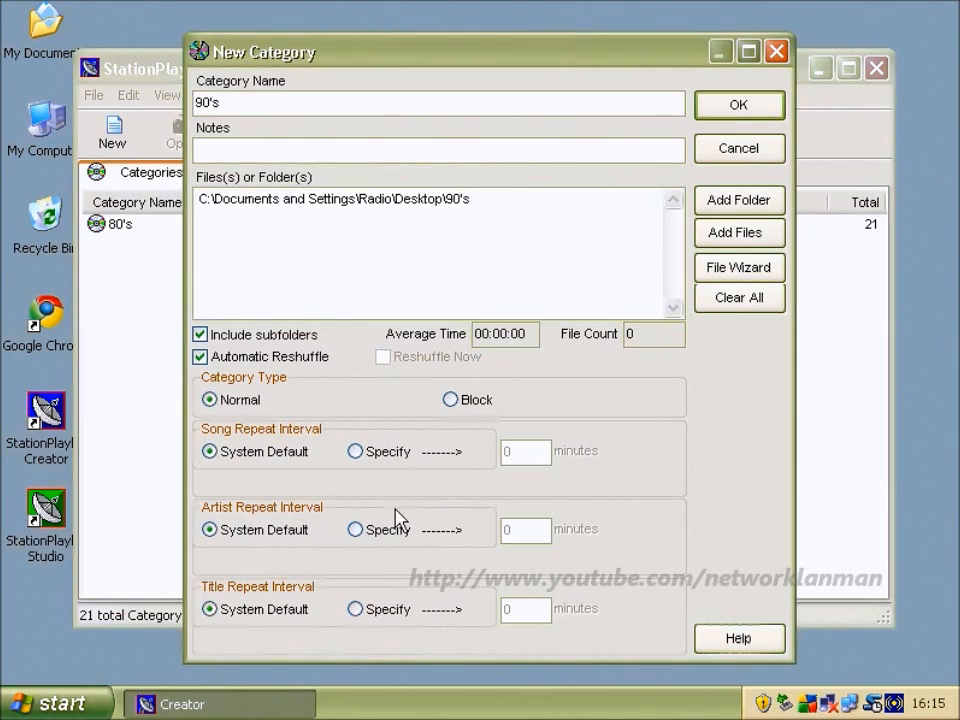
click(752, 112)
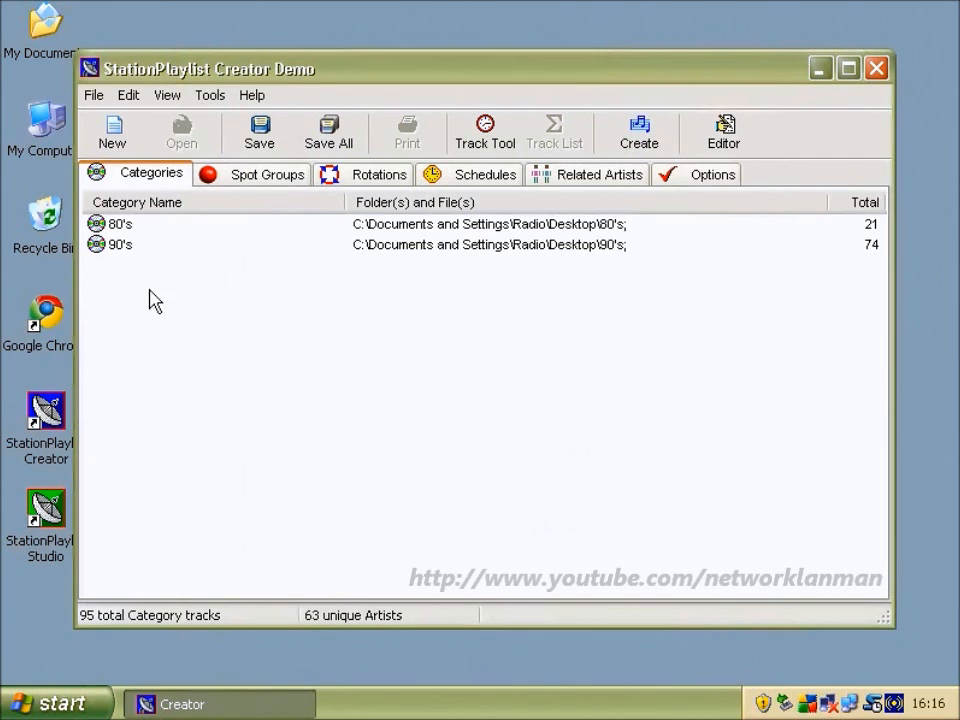
Review the two categories and the Spot Groups list, including the commands available for spot groups.
drag(148, 288, 95, 224)
click(240, 266)
click(268, 178)
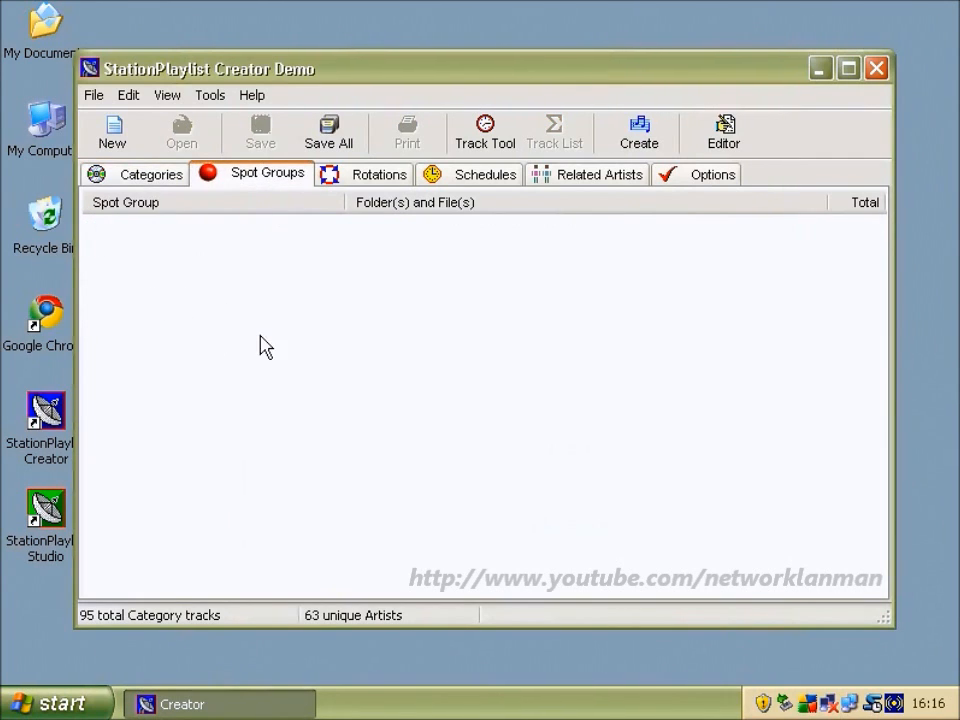
right_click(179, 291)
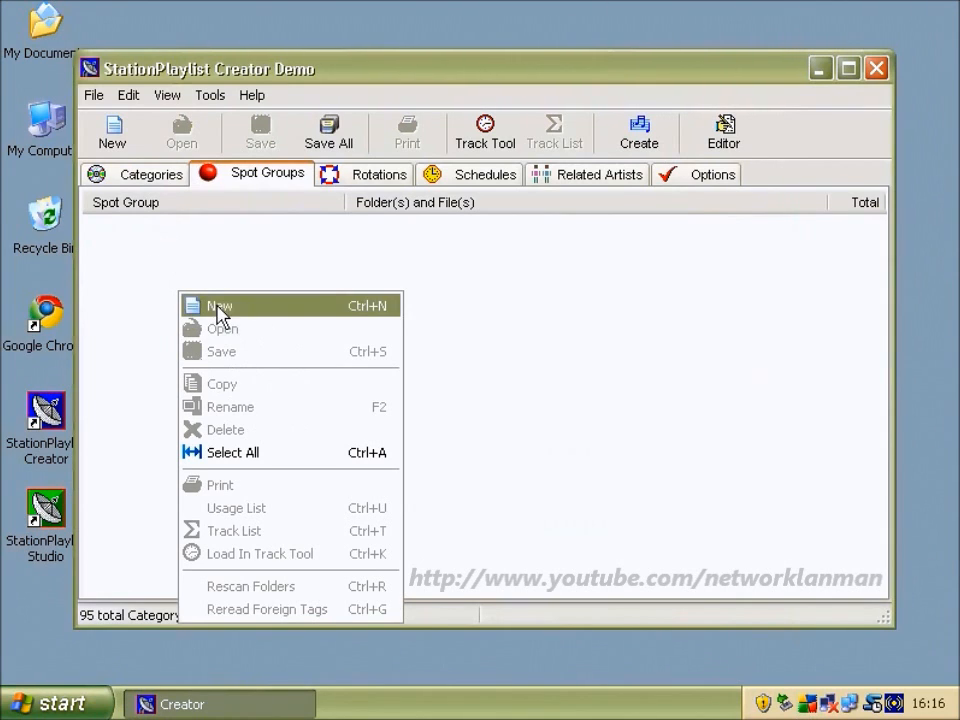
click(185, 265)
right_click(181, 253)
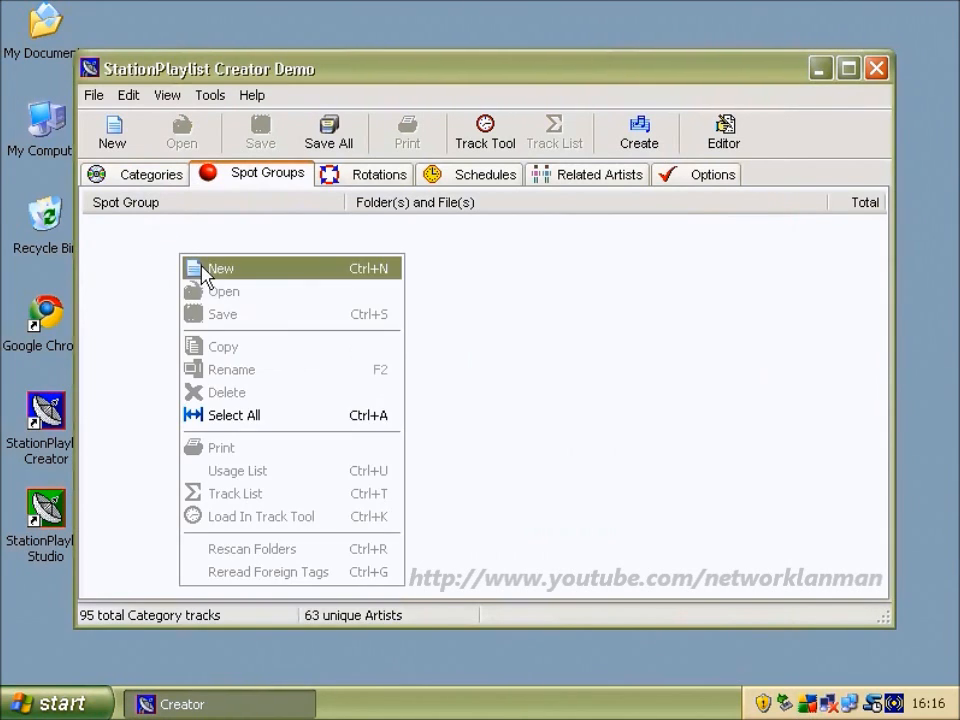
click(150, 268)
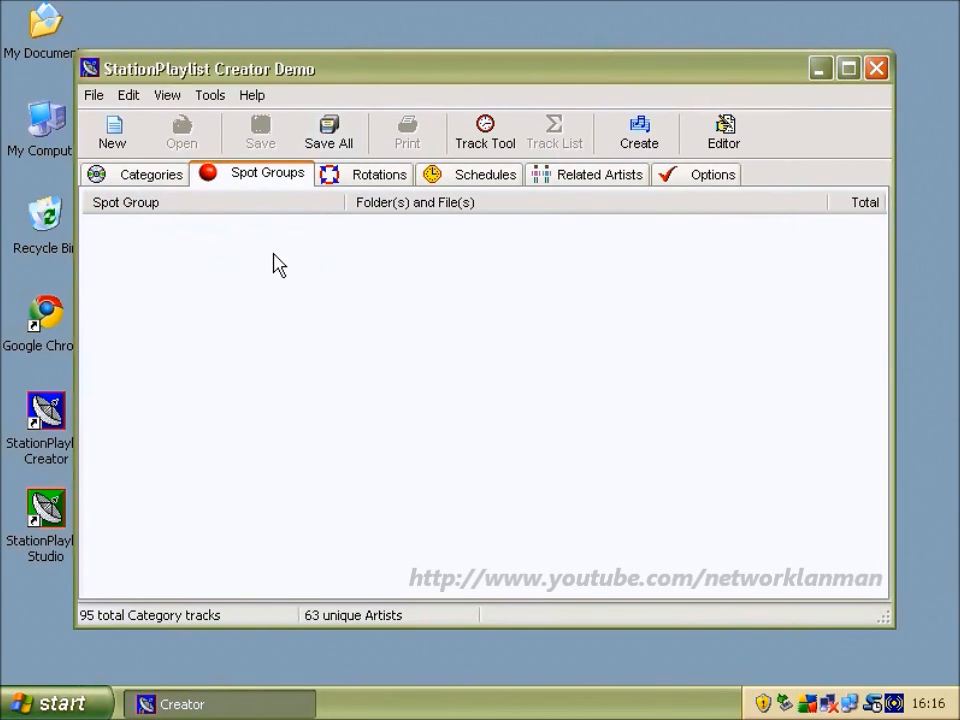
click(141, 180)
click(264, 176)
Start a new rotation and fill its first four slots with one 80's entry followed by three 90's entries.
click(344, 175)
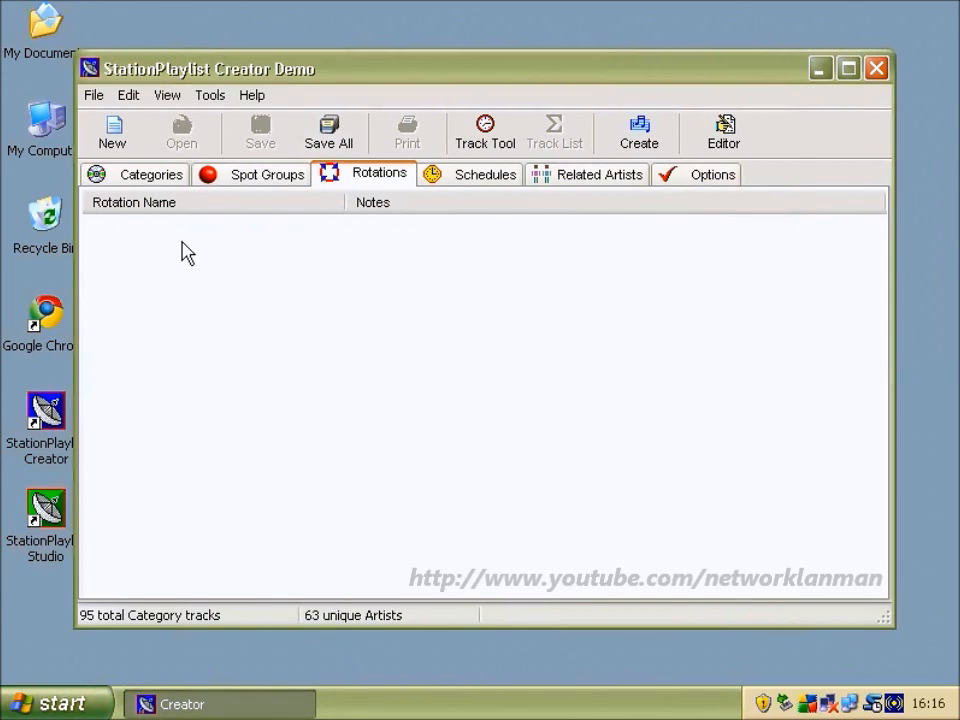
click(125, 145)
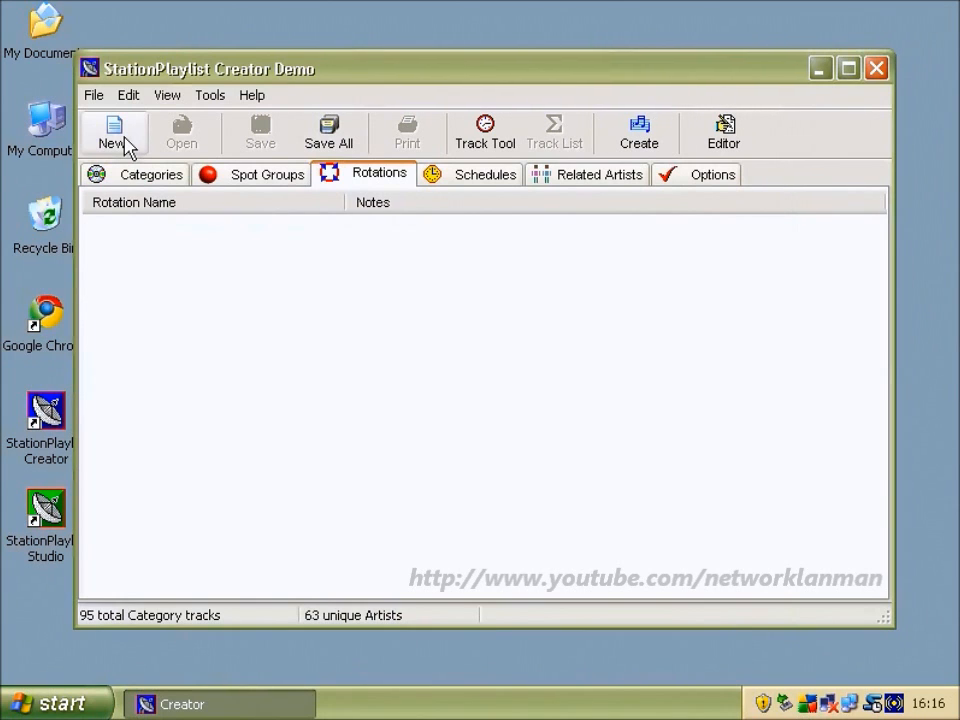
click(125, 145)
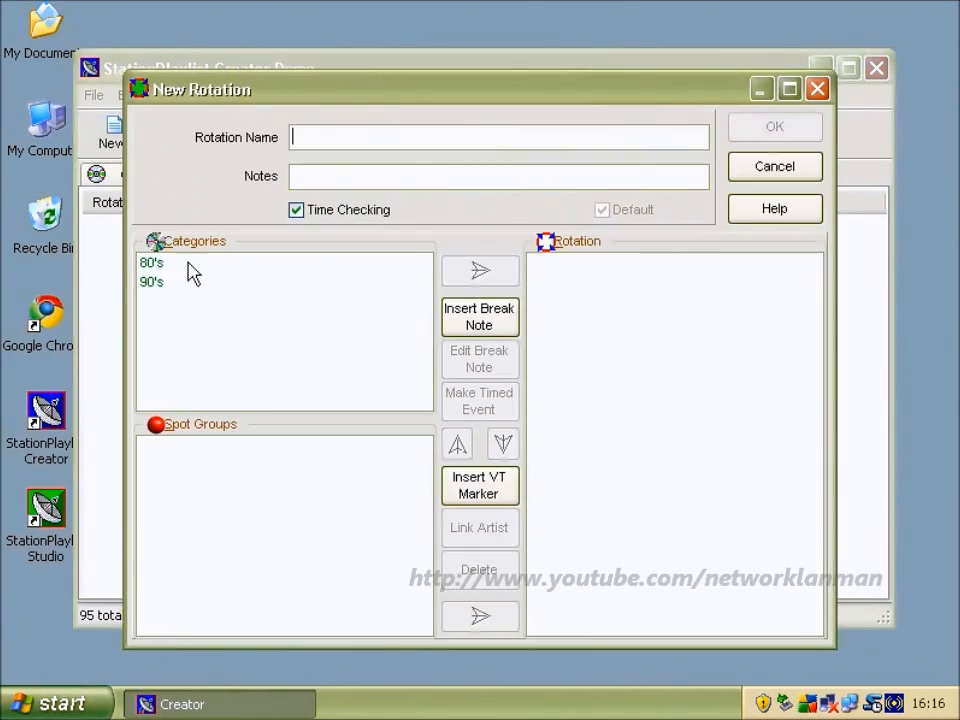
click(178, 267)
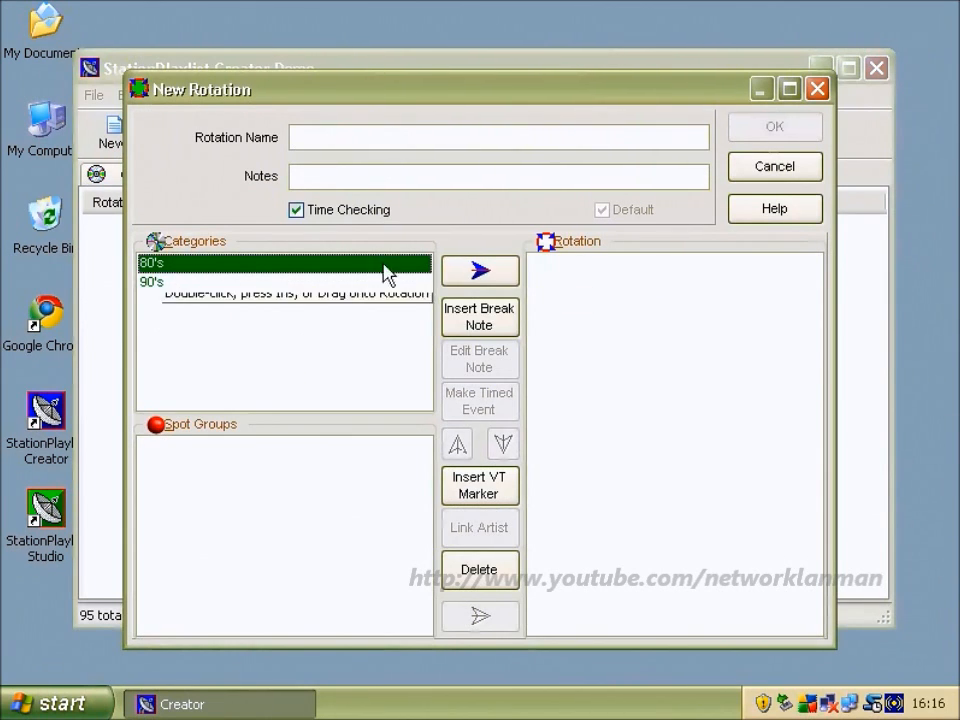
click(455, 278)
click(276, 284)
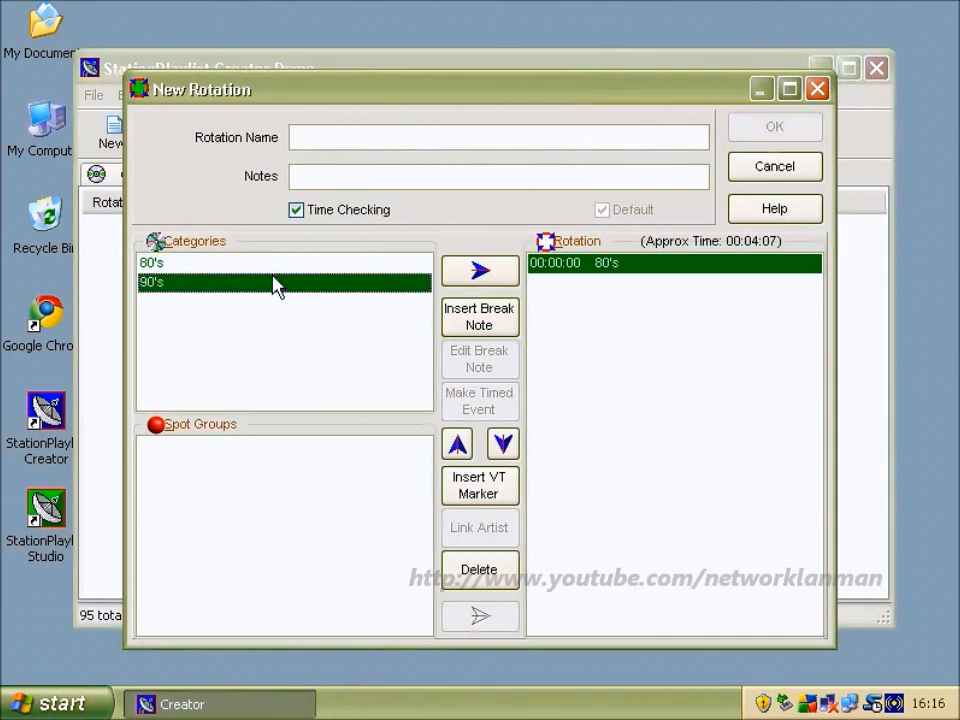
click(488, 283)
click(488, 283)
click(488, 283)
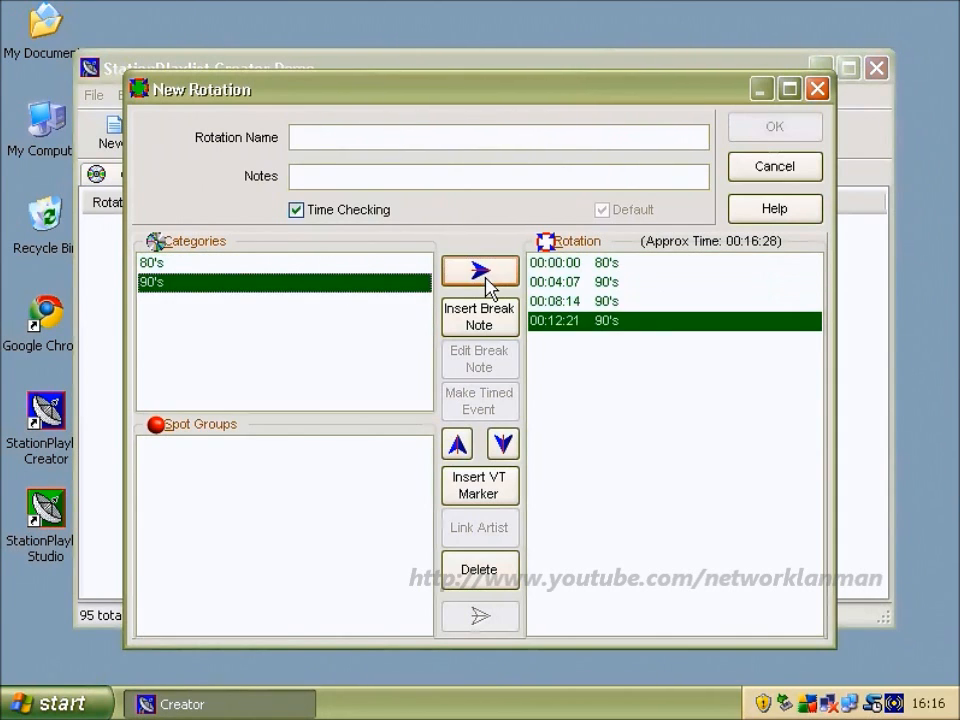
Add one 80's entry and three 90's entries as slots five to eight of the rotation.
click(291, 264)
click(488, 283)
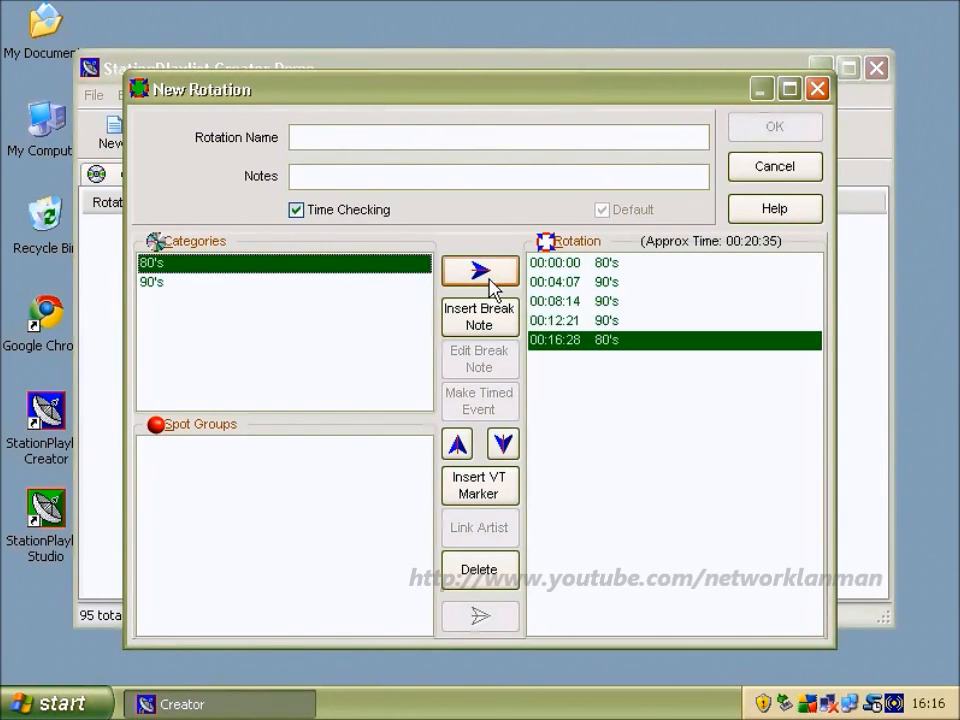
click(285, 283)
click(475, 272)
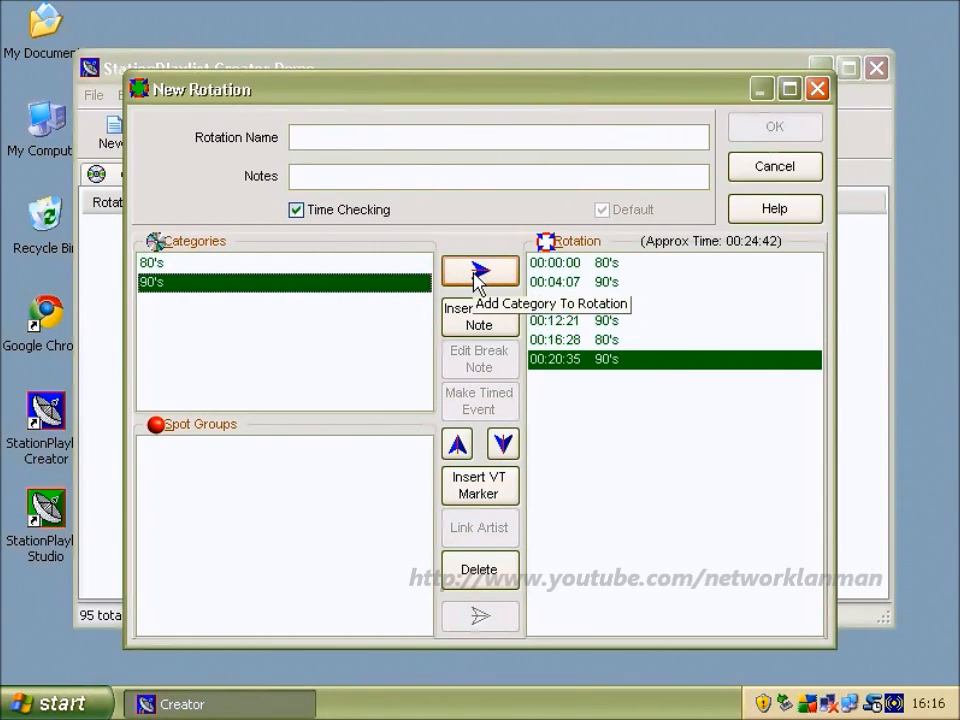
click(476, 272)
click(476, 272)
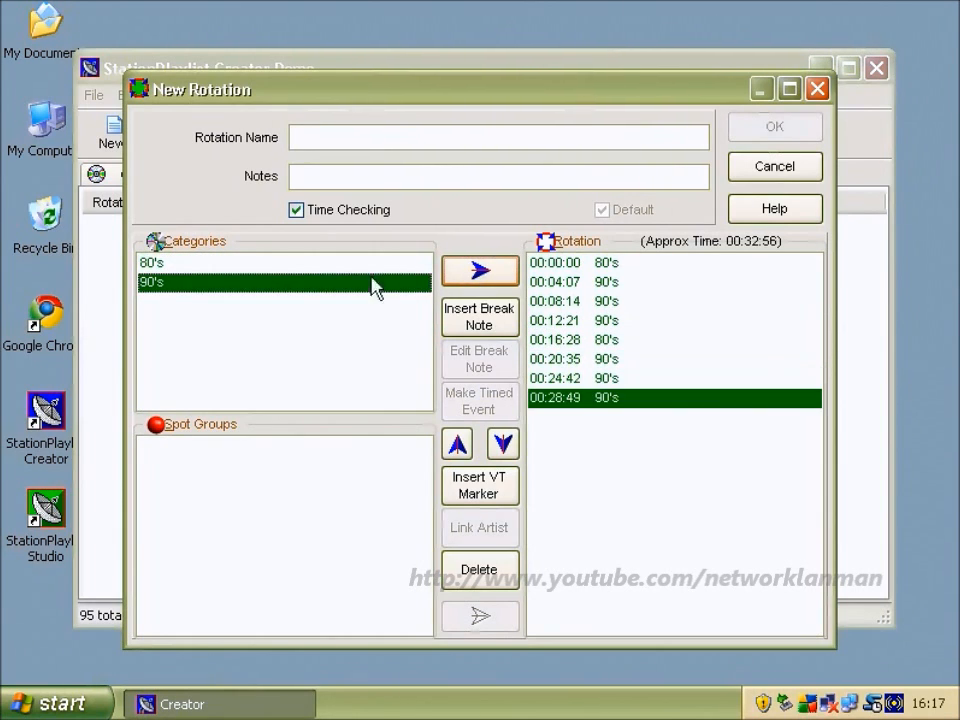
Continue the rotation with slots nine to twelve: one 80's entry followed by three 90's entries.
click(272, 263)
click(480, 270)
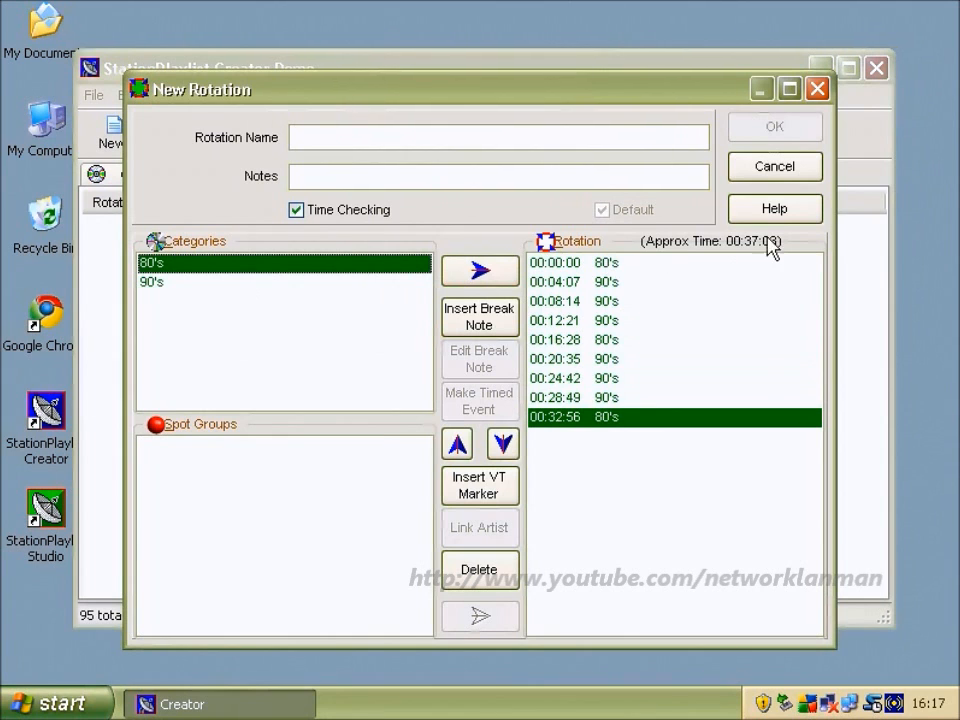
drag(392, 96, 412, 90)
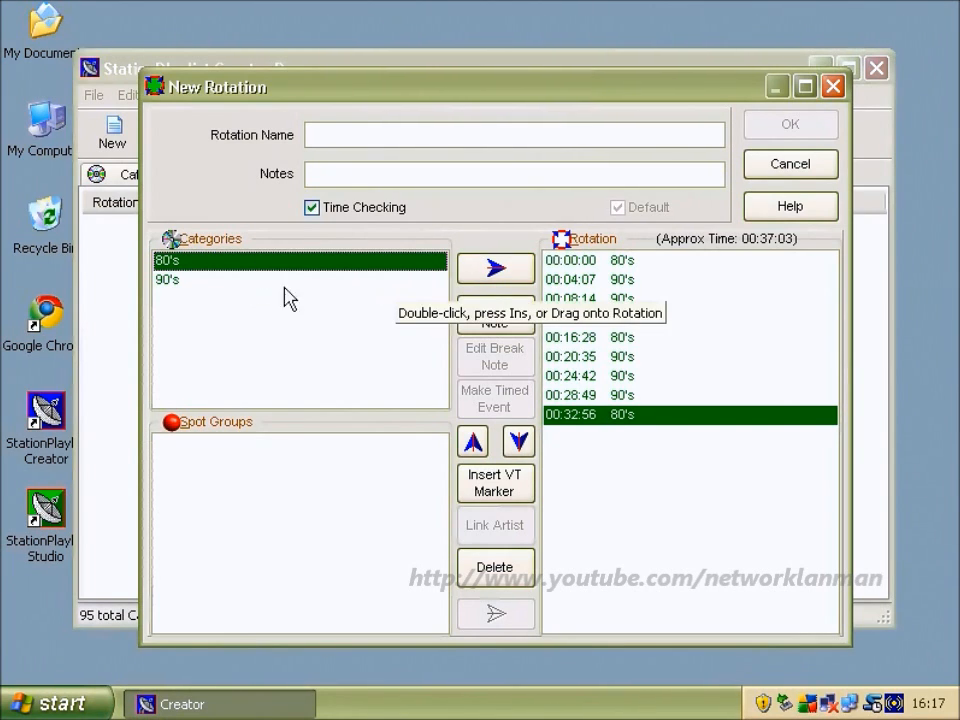
click(660, 319)
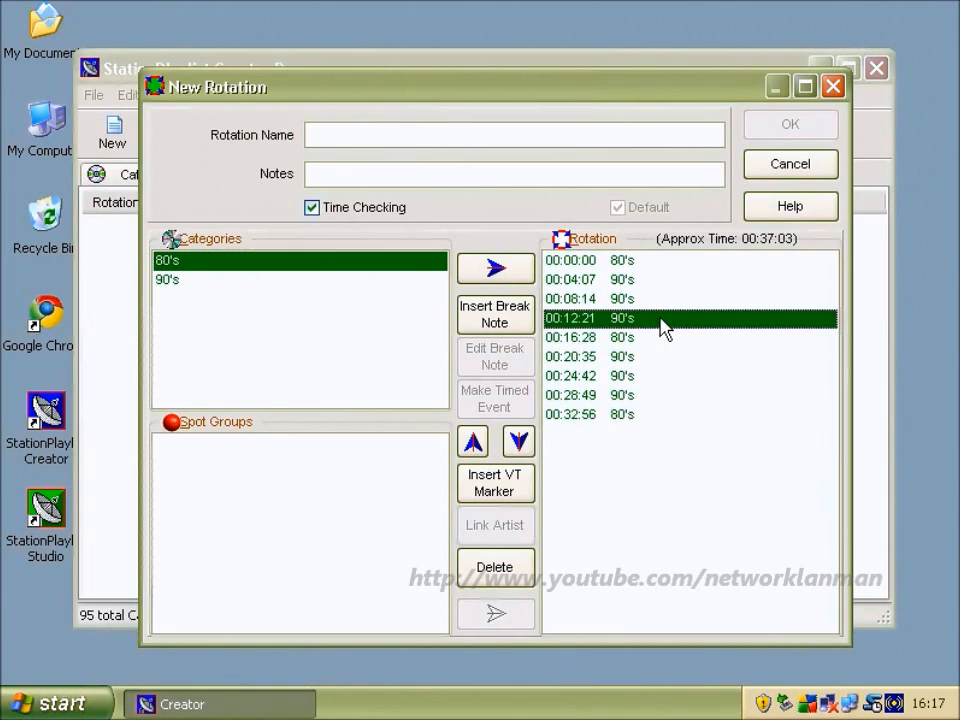
click(655, 418)
click(268, 280)
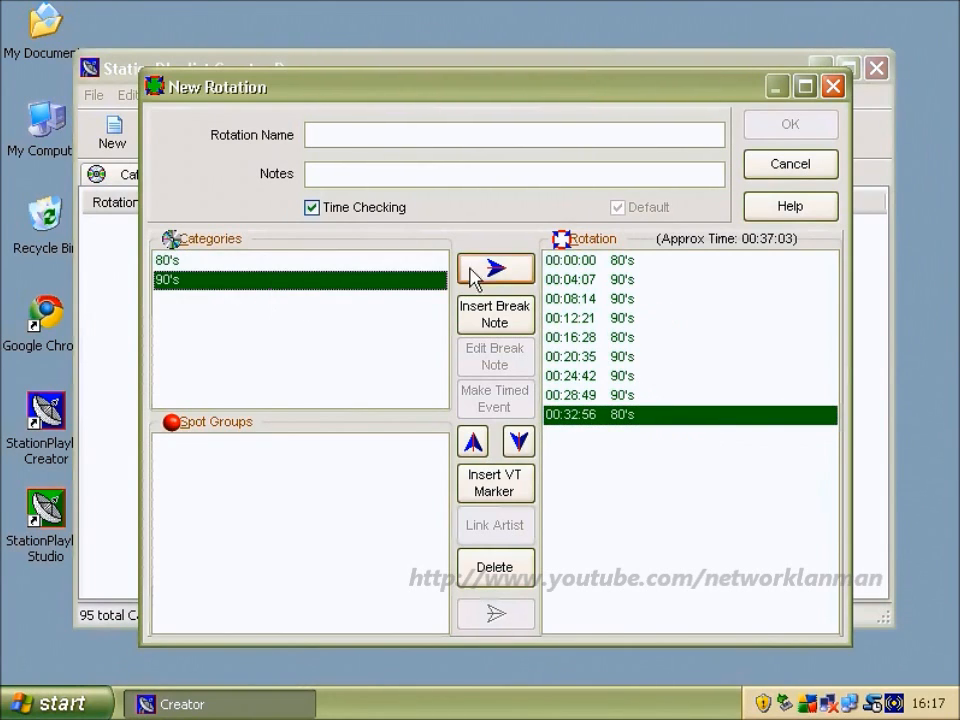
click(495, 268)
click(495, 268)
click(495, 268)
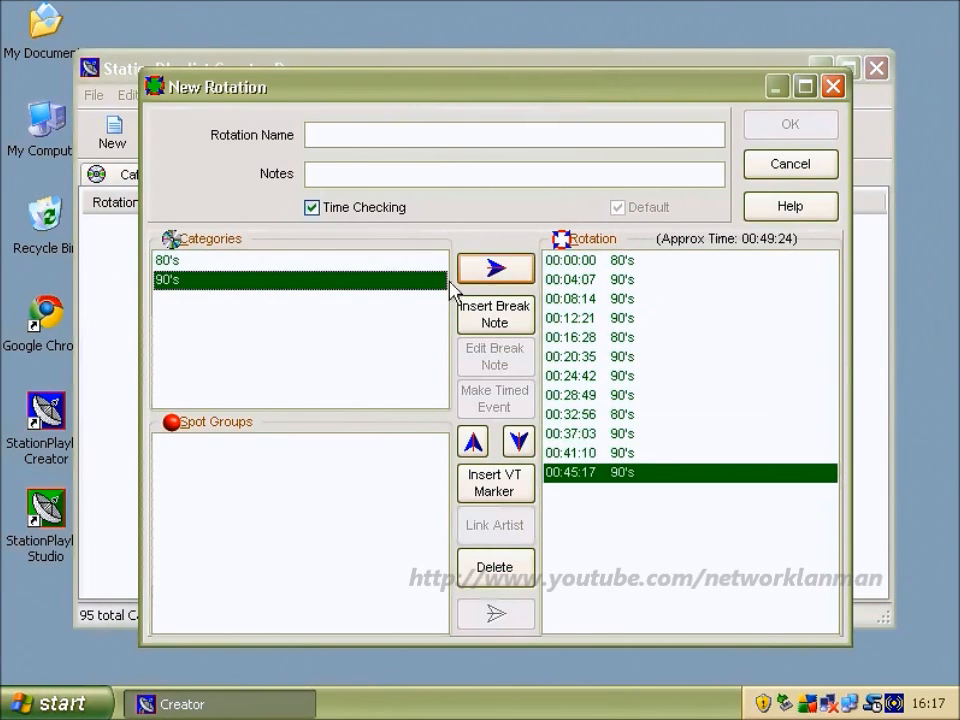
Append a fourth block to the rotation, made of one 80's entry and three 90's entries.
double_click(343, 264)
click(420, 280)
click(480, 272)
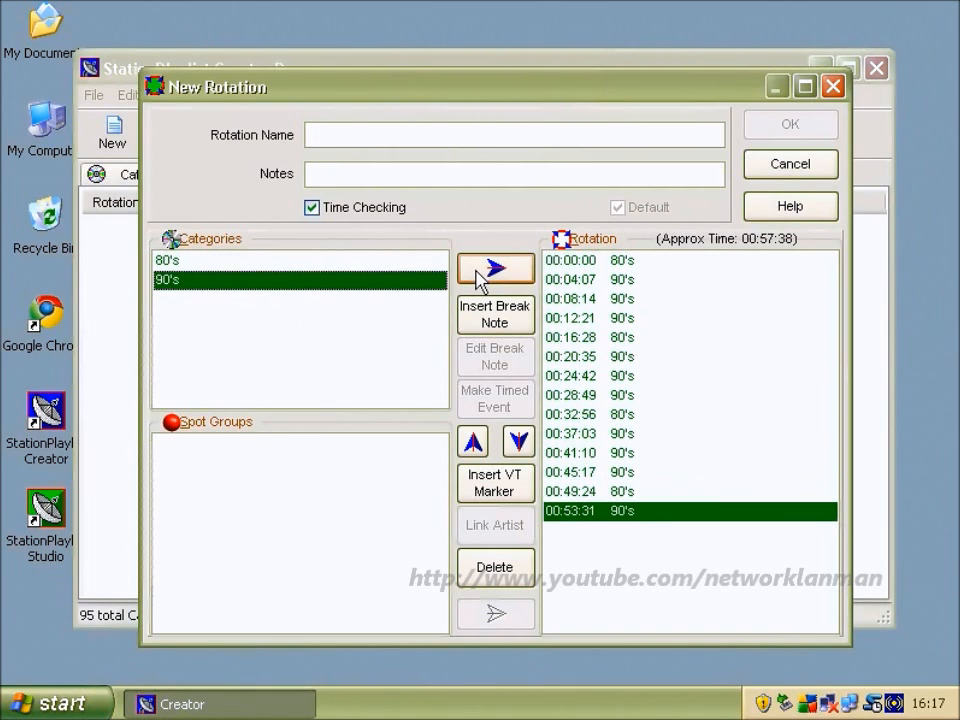
click(480, 272)
click(480, 274)
Complete the rotation with one 80's entry and two 90's entries, and name it Default.
double_click(410, 264)
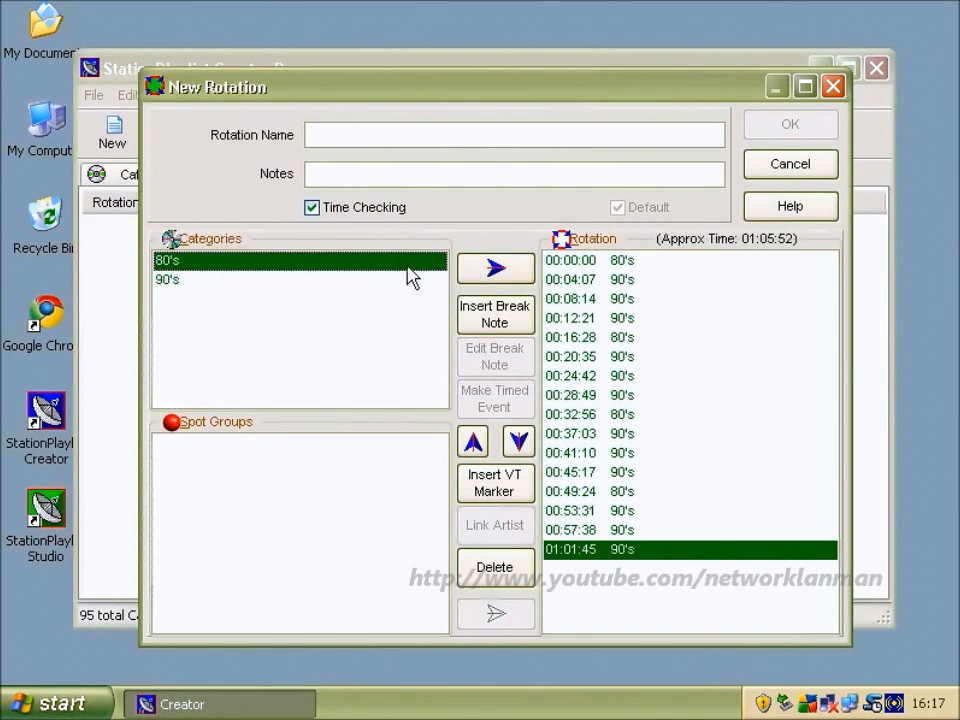
click(425, 281)
click(489, 270)
click(489, 270)
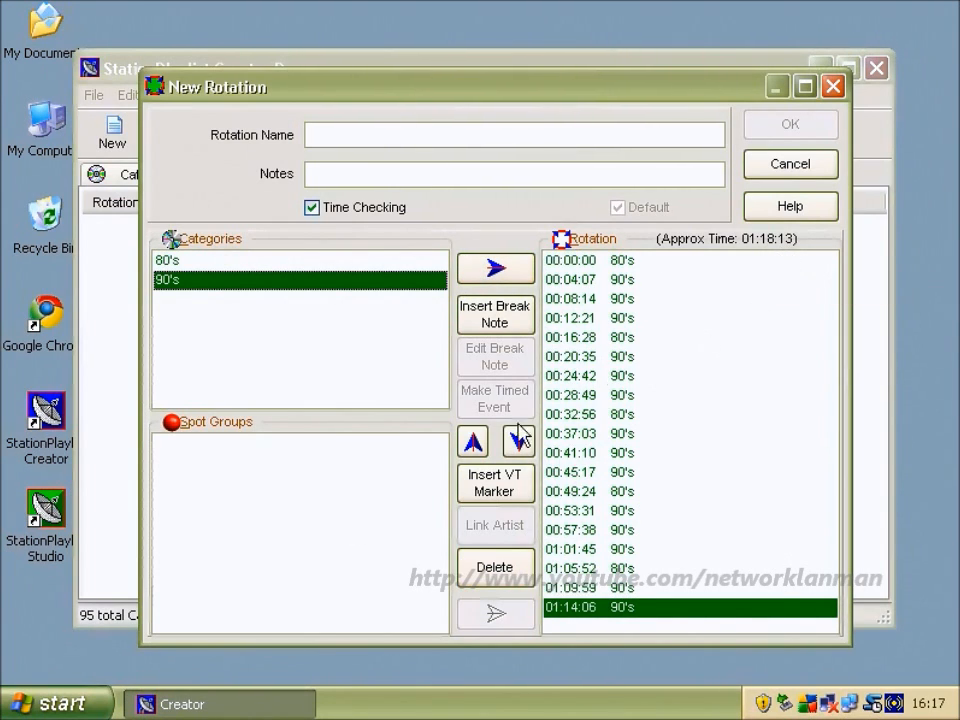
click(553, 136)
text(Default)
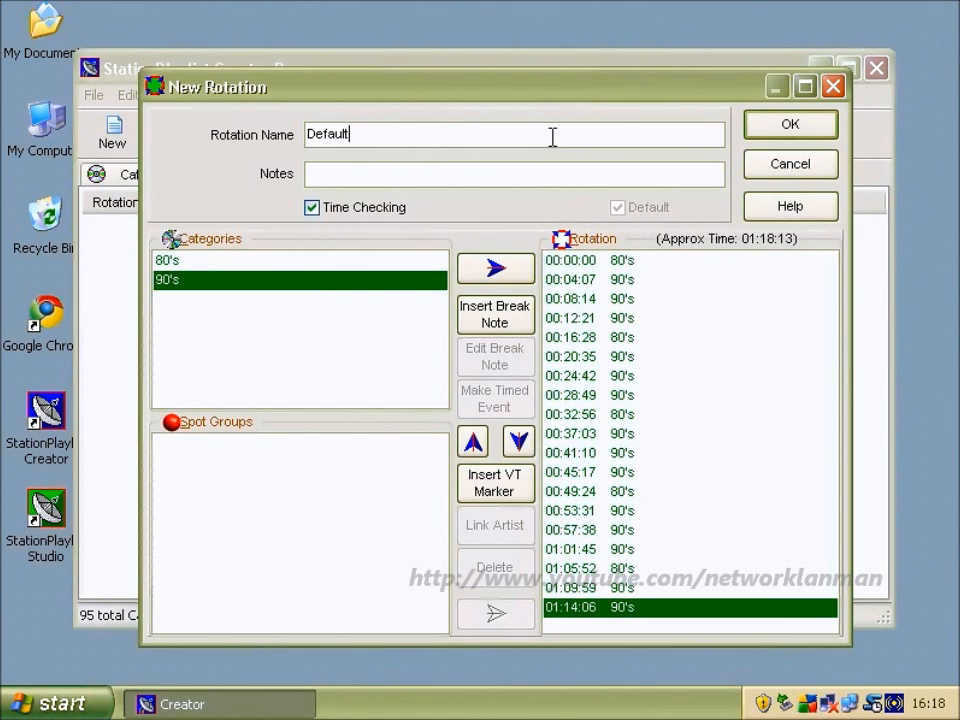
Save the Default rotation with its notes left blank.
click(525, 175)
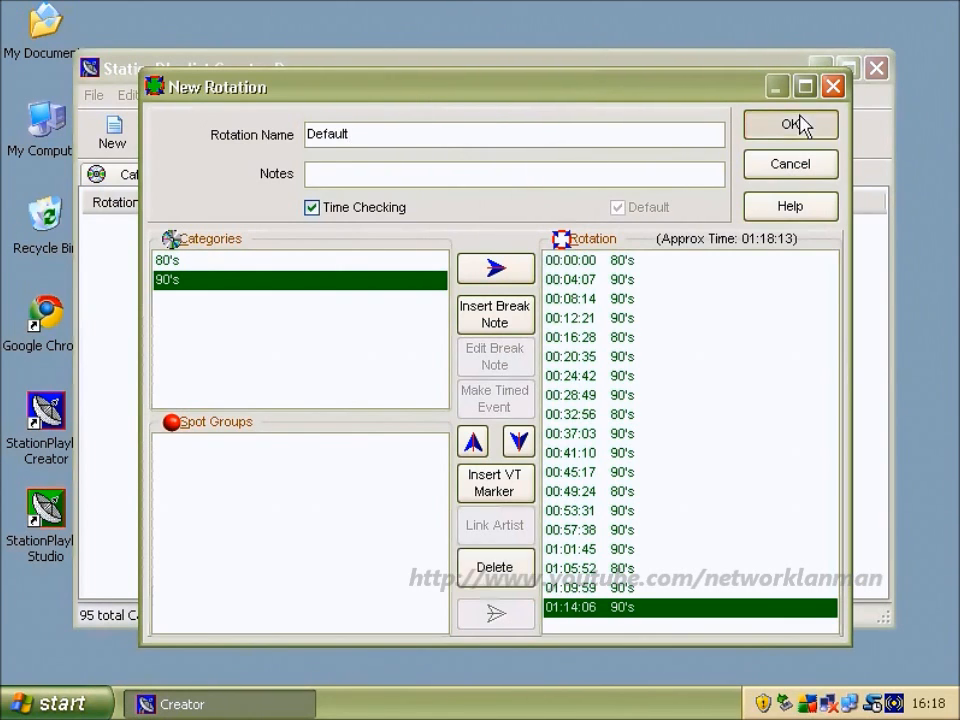
click(790, 124)
click(127, 226)
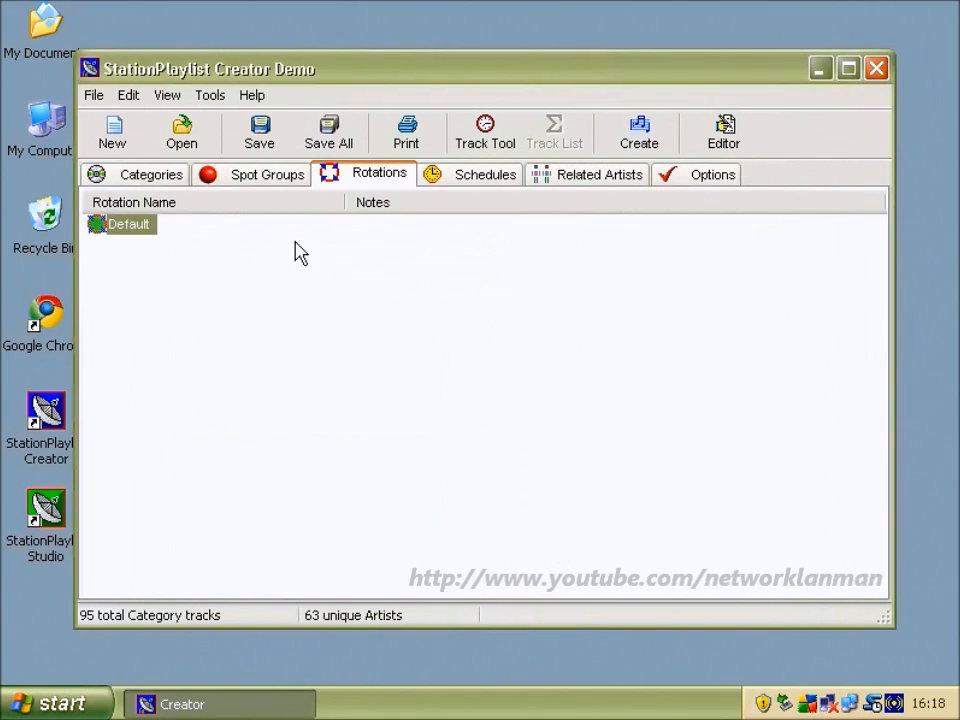
click(466, 182)
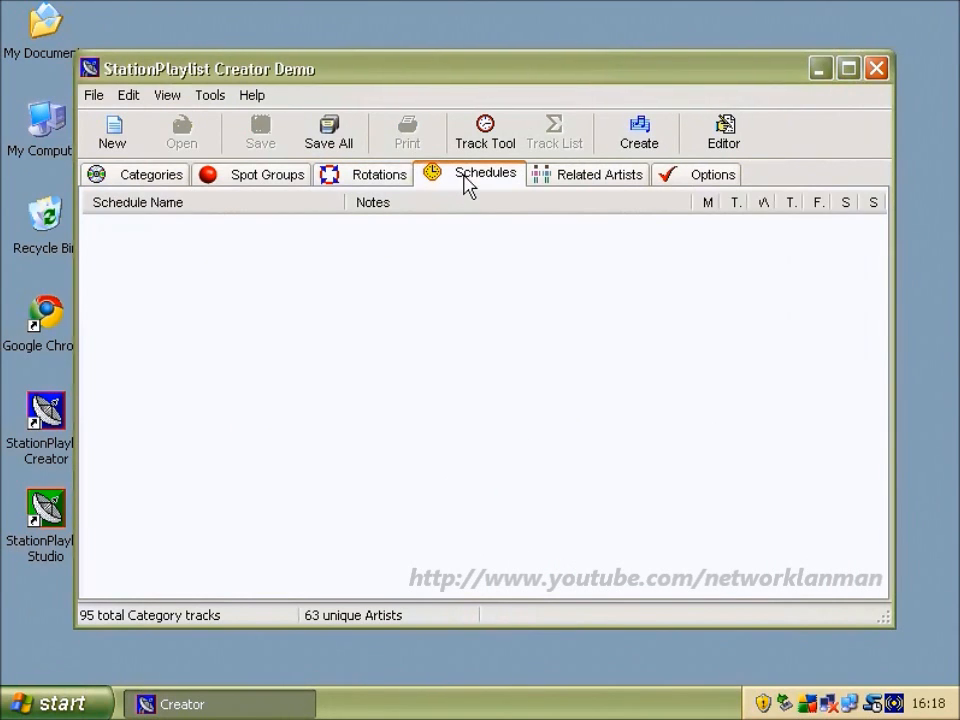
right_click(197, 270)
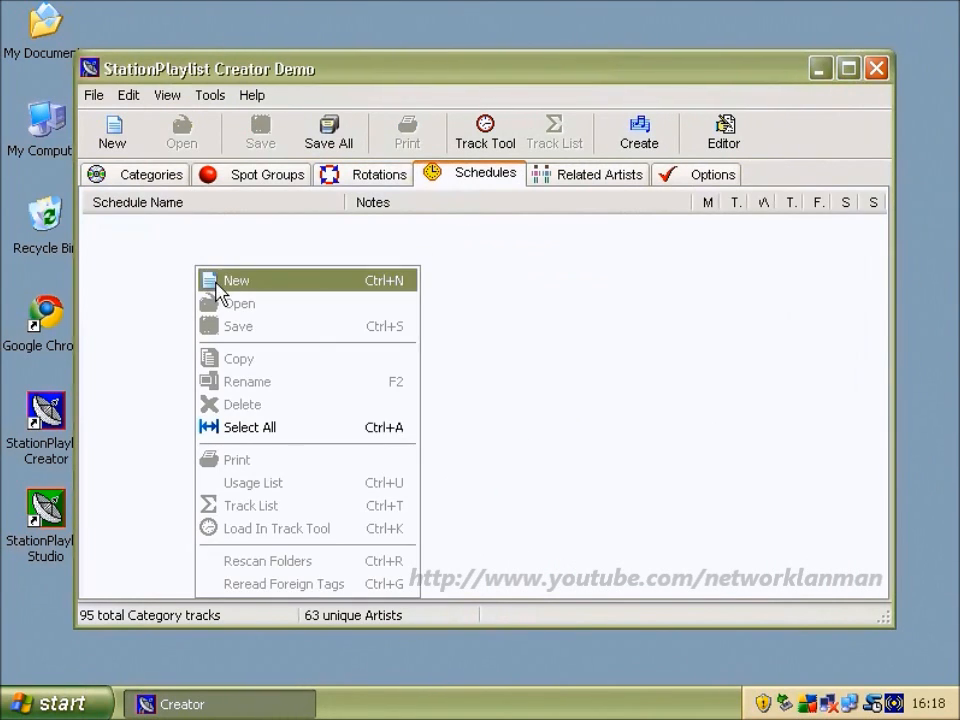
click(376, 180)
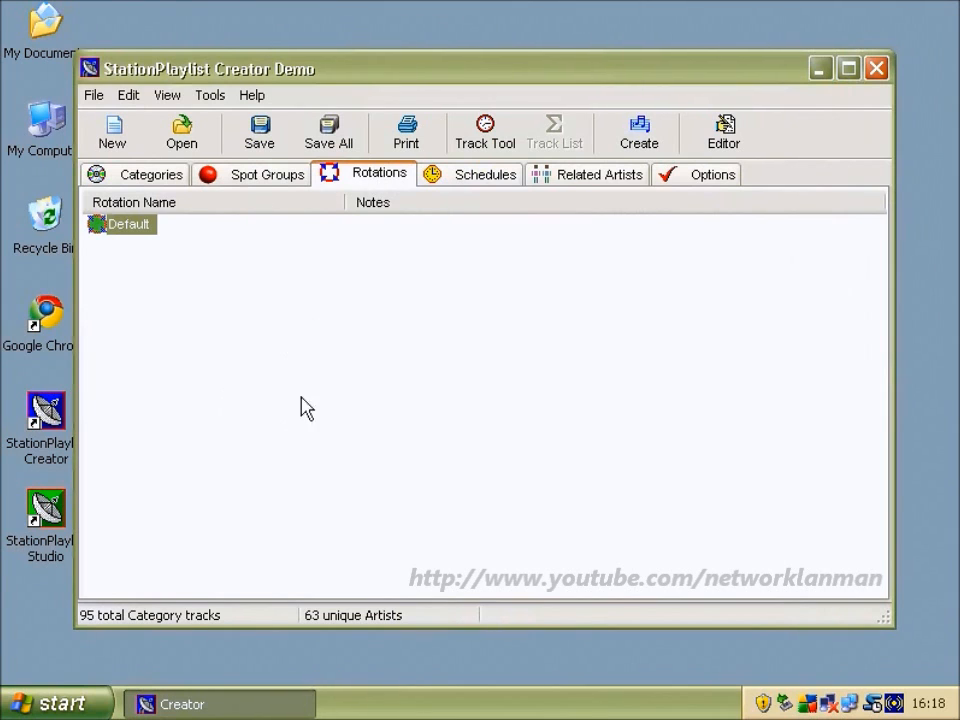
Create a new schedule and name it All The Time.
click(479, 177)
right_click(148, 330)
key(Escape)
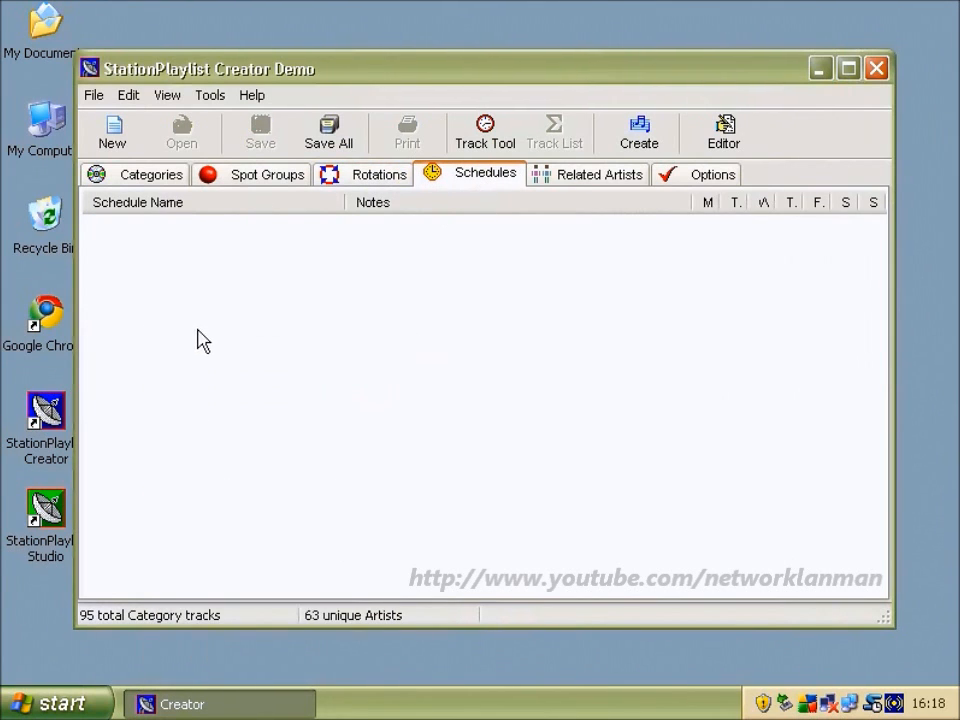
right_click(197, 339)
click(206, 343)
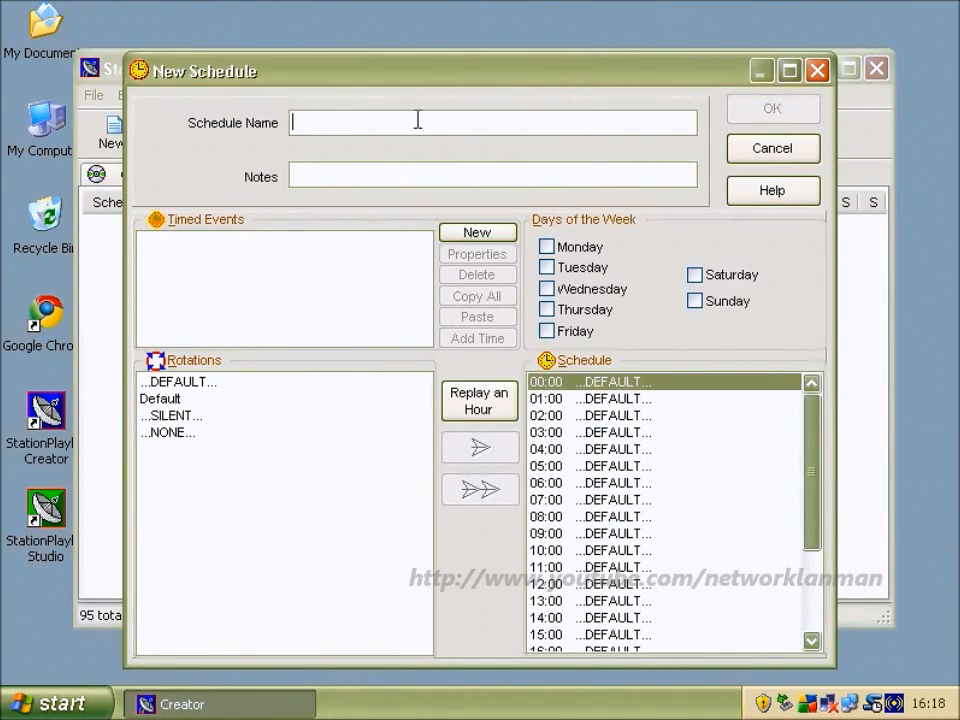
text(All The Time)
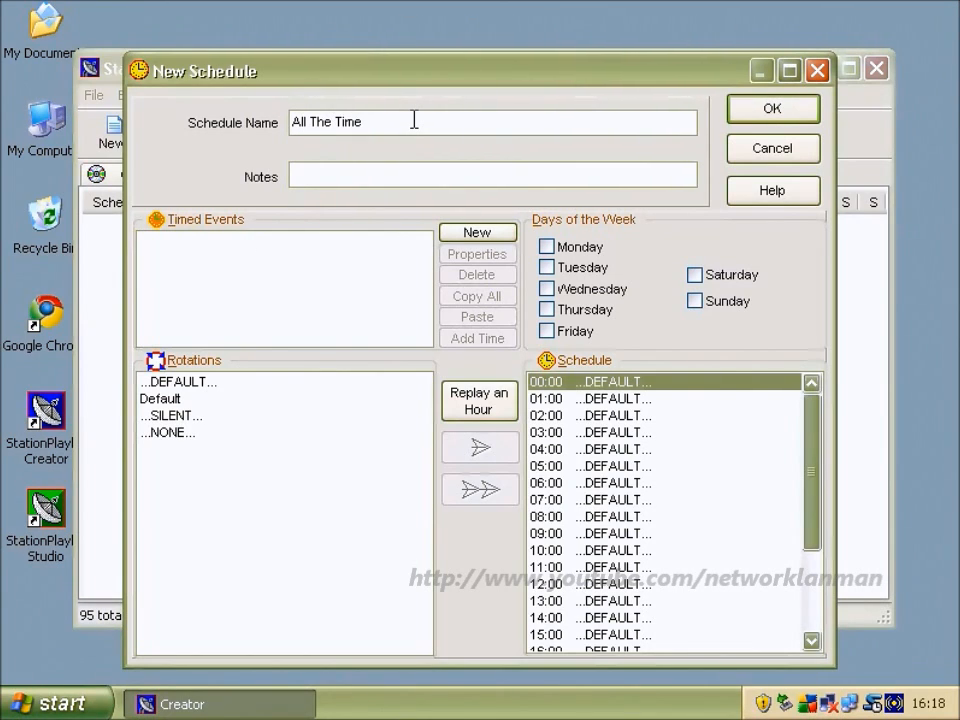
Enable the schedule for all seven days of the week, Monday through Sunday.
click(547, 247)
click(547, 267)
click(547, 288)
click(547, 309)
click(547, 330)
click(695, 274)
click(695, 300)
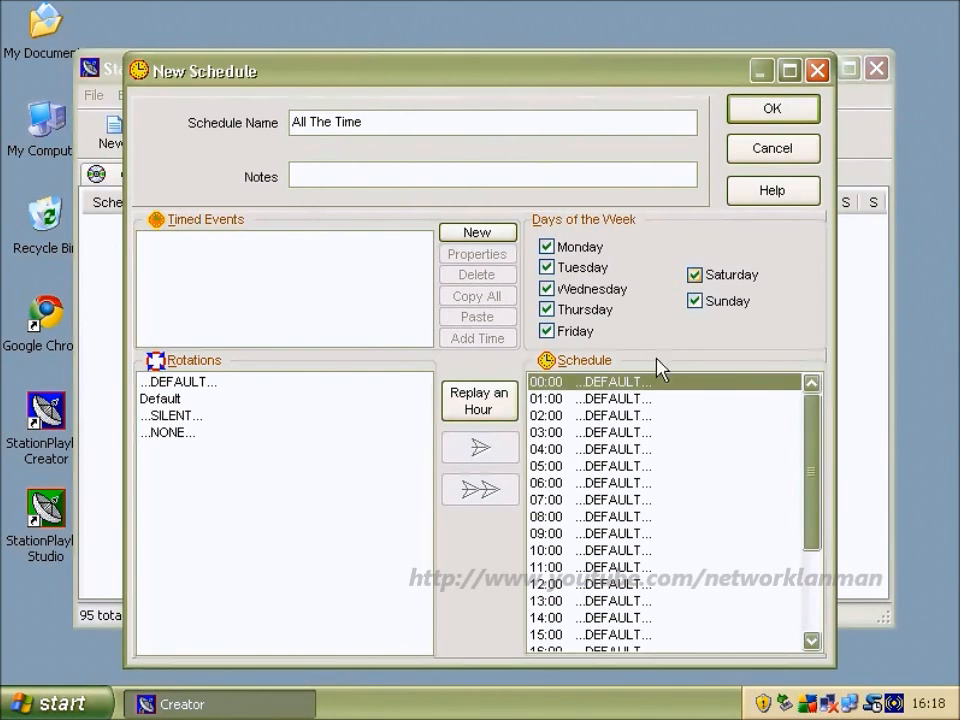
Assign the Default rotation to every hour of the All The Time schedule.
click(310, 403)
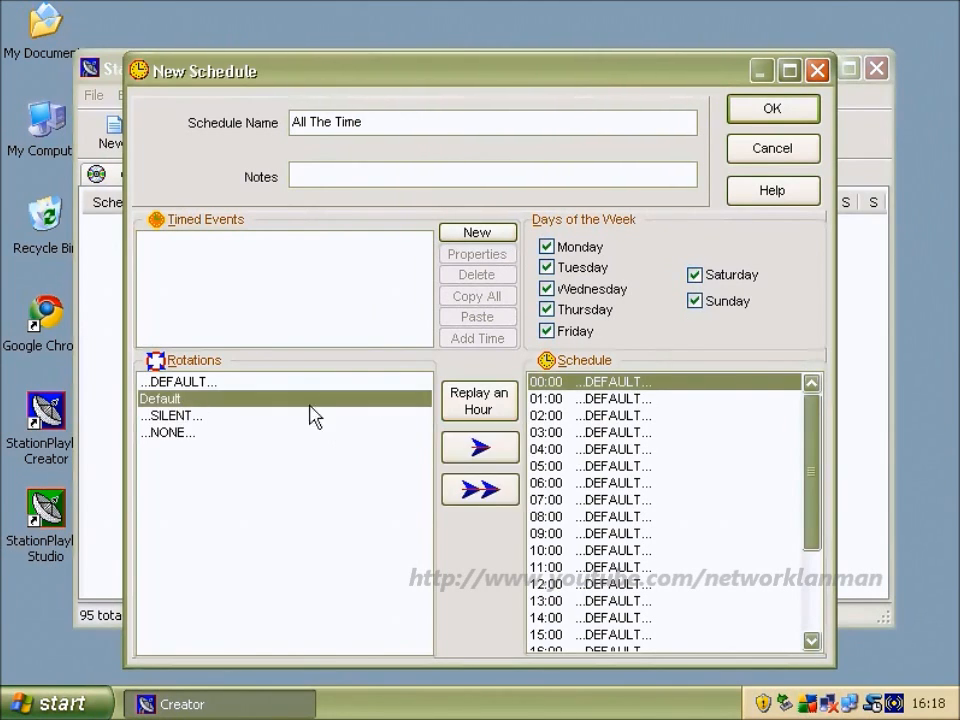
click(480, 490)
scroll(812, 470, down, 1)
drag(808, 463, 809, 385)
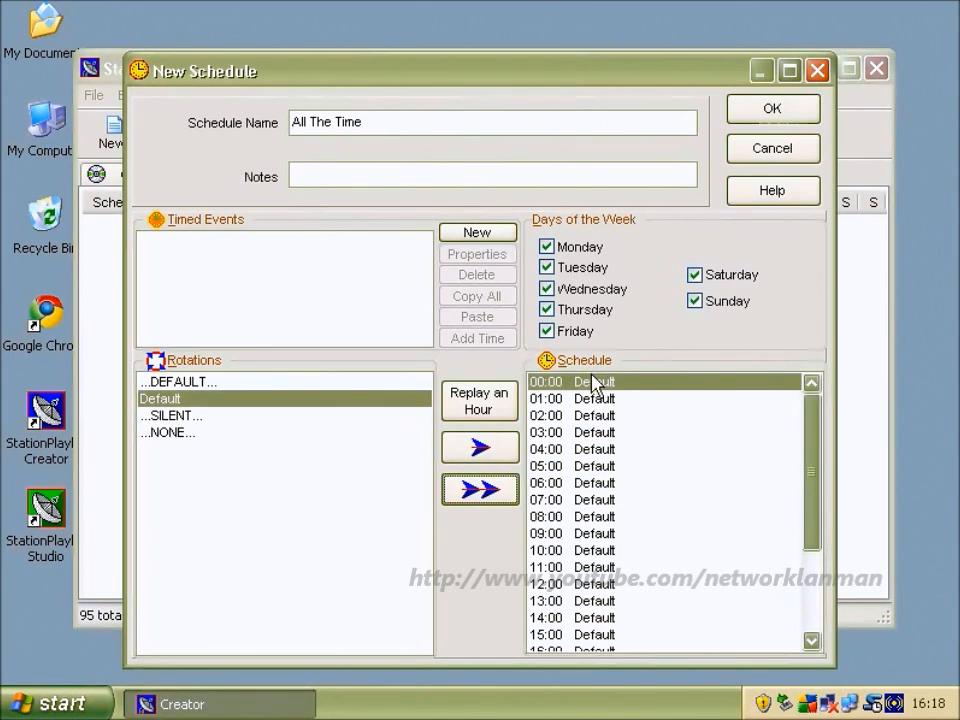
Check the schedule's hourly slots from 00:00 to 23:00 and save the All The Time schedule.
click(547, 382)
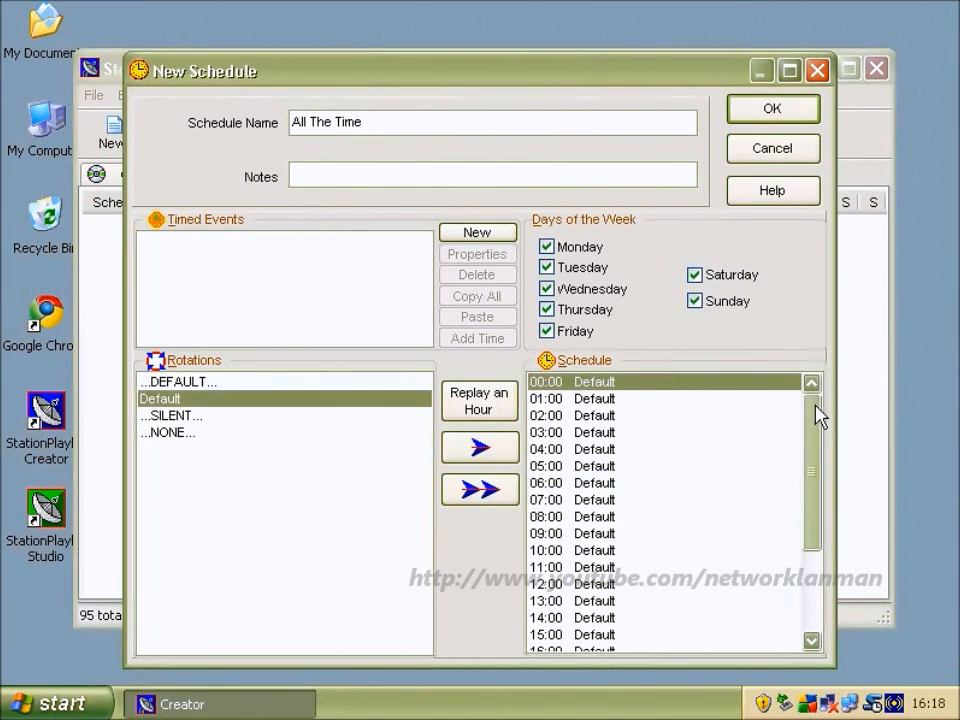
drag(818, 415, 731, 585)
click(553, 636)
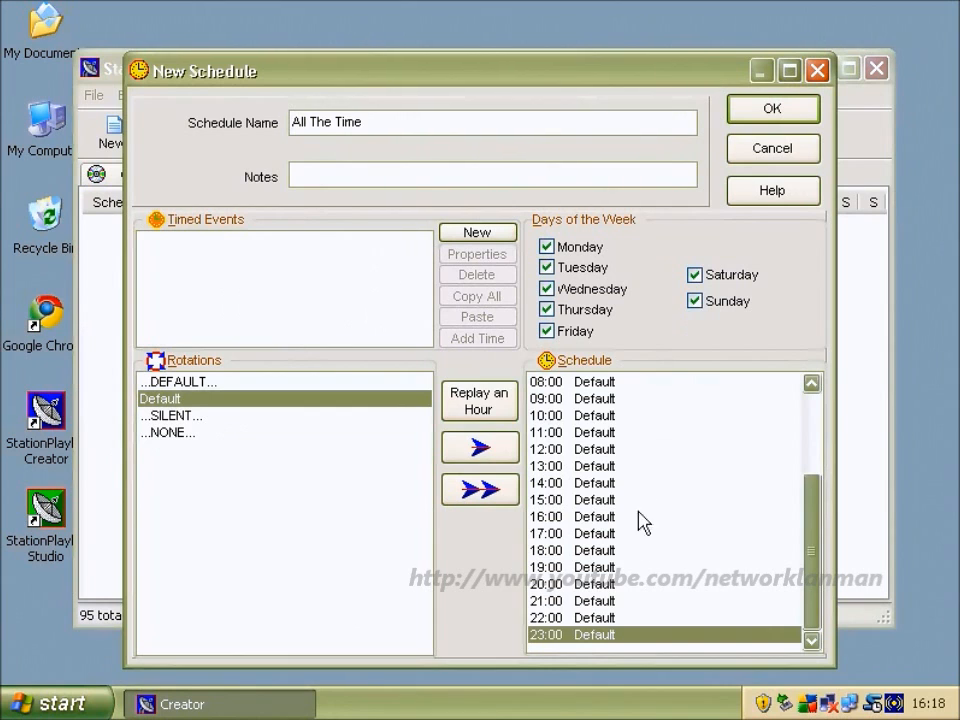
click(619, 417)
click(612, 432)
click(606, 500)
click(605, 436)
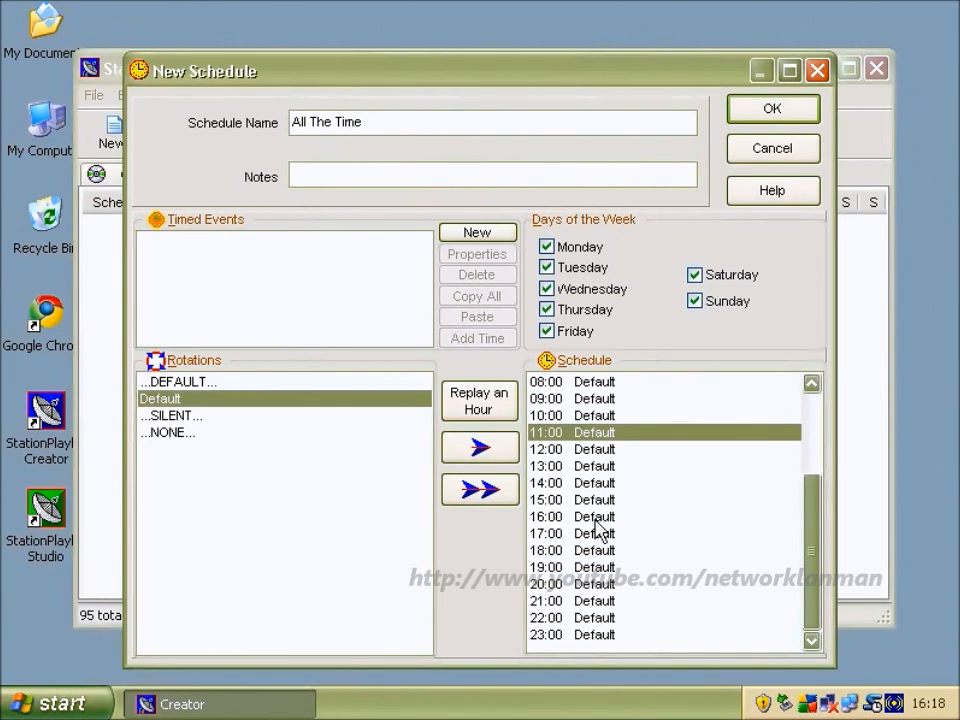
drag(575, 80, 514, 52)
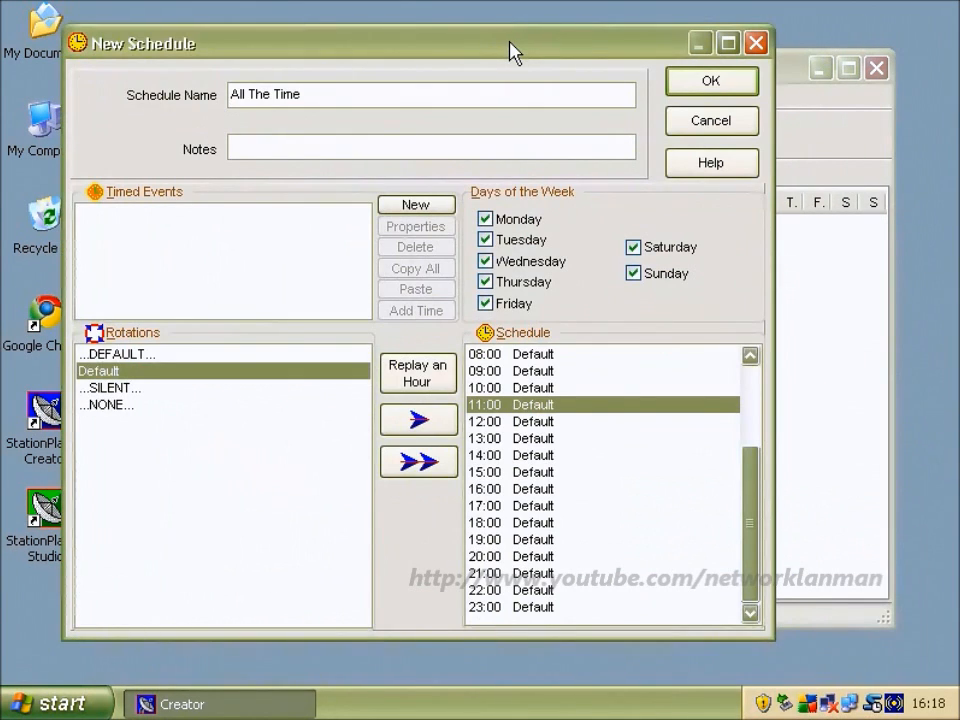
click(707, 84)
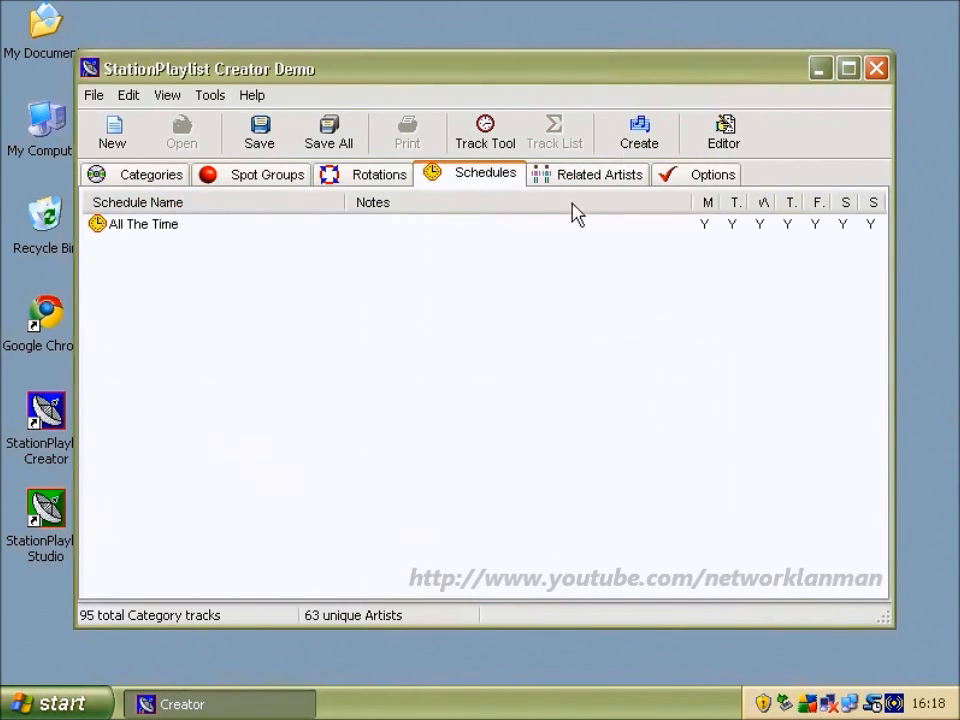
Review the lists of rotations and schedules, and look at the Related Artists list and its available commands.
click(377, 180)
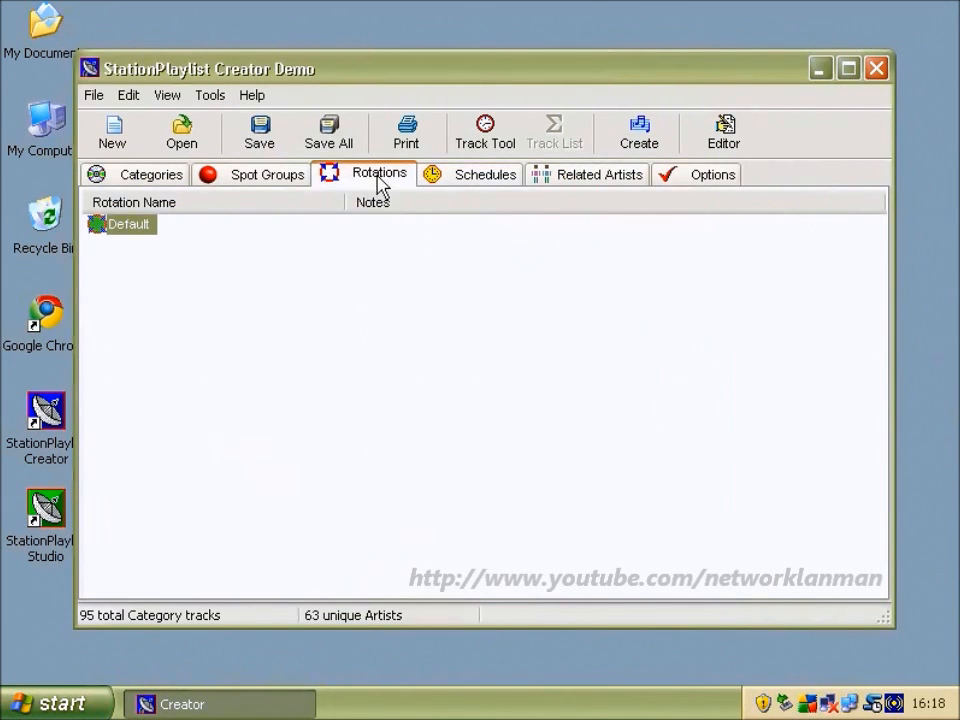
click(433, 180)
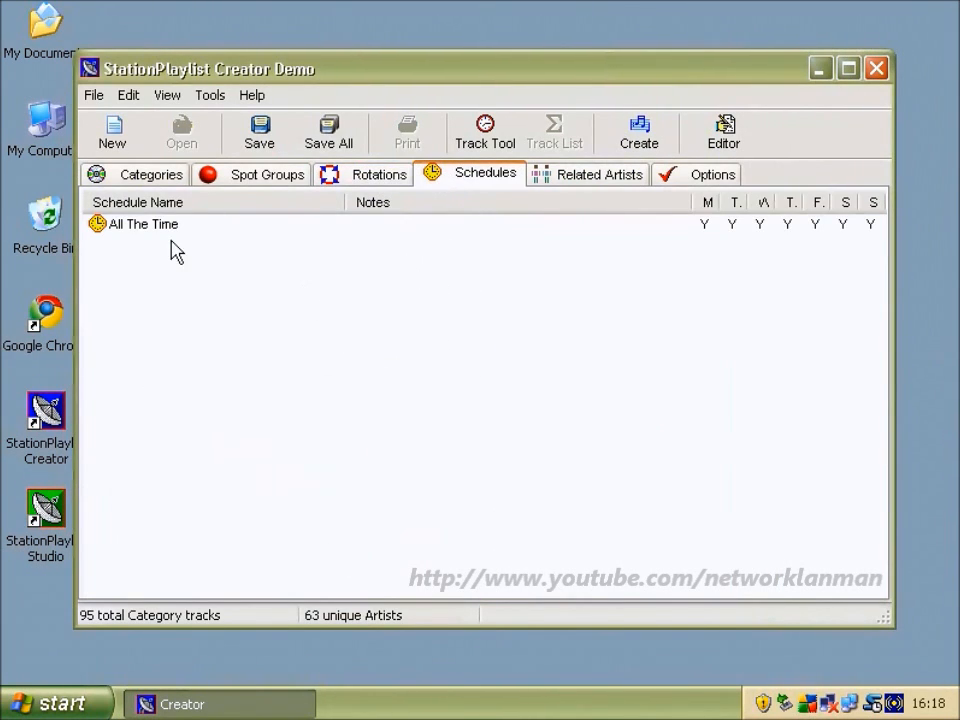
click(600, 184)
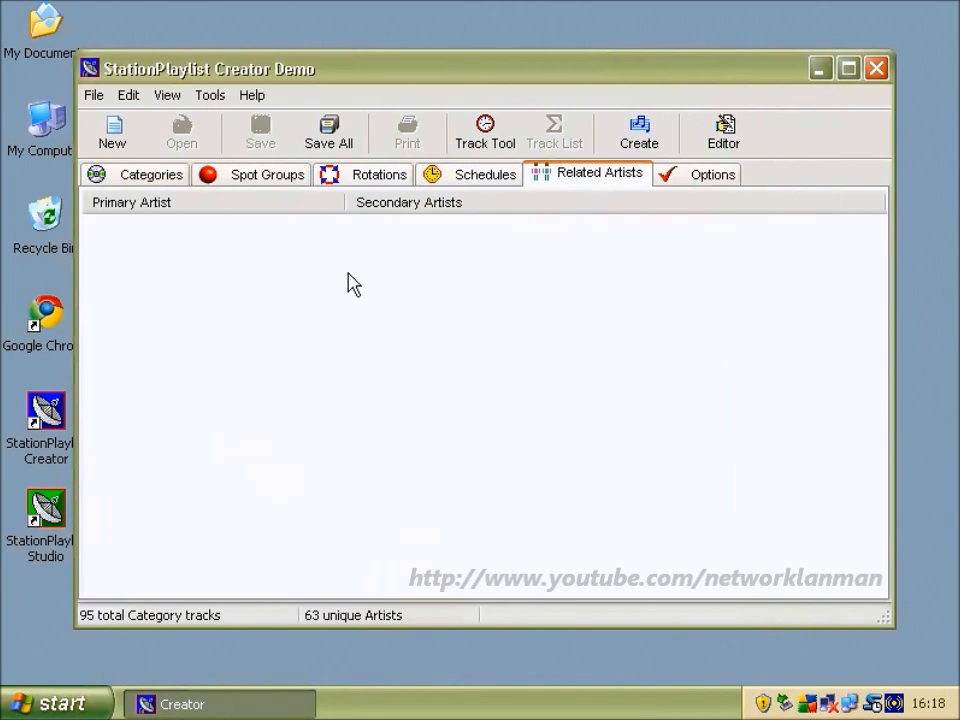
right_click(247, 274)
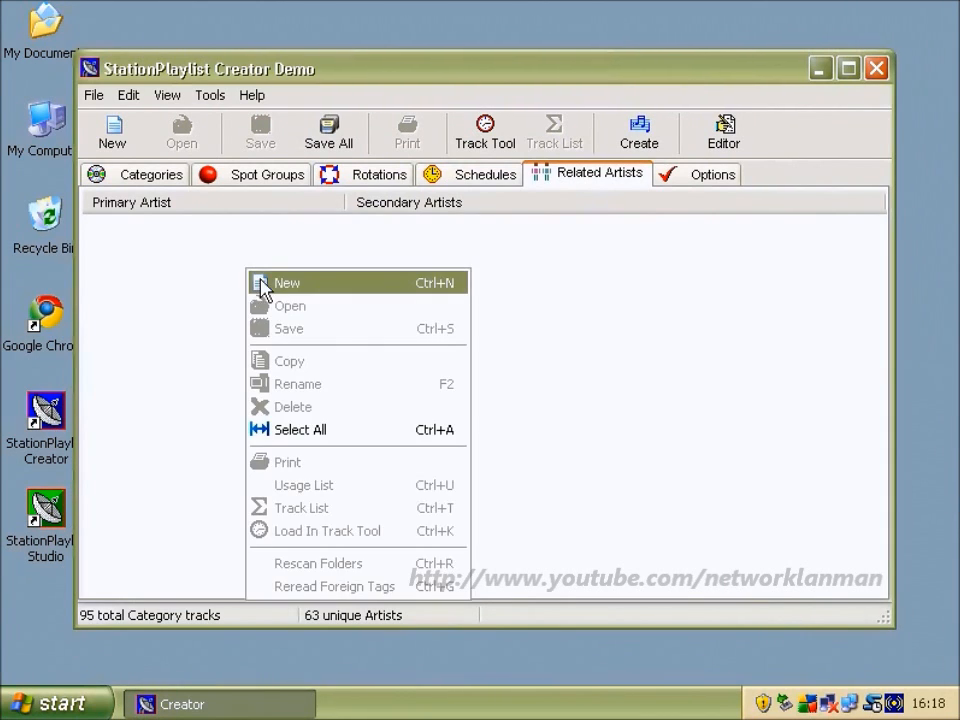
click(206, 277)
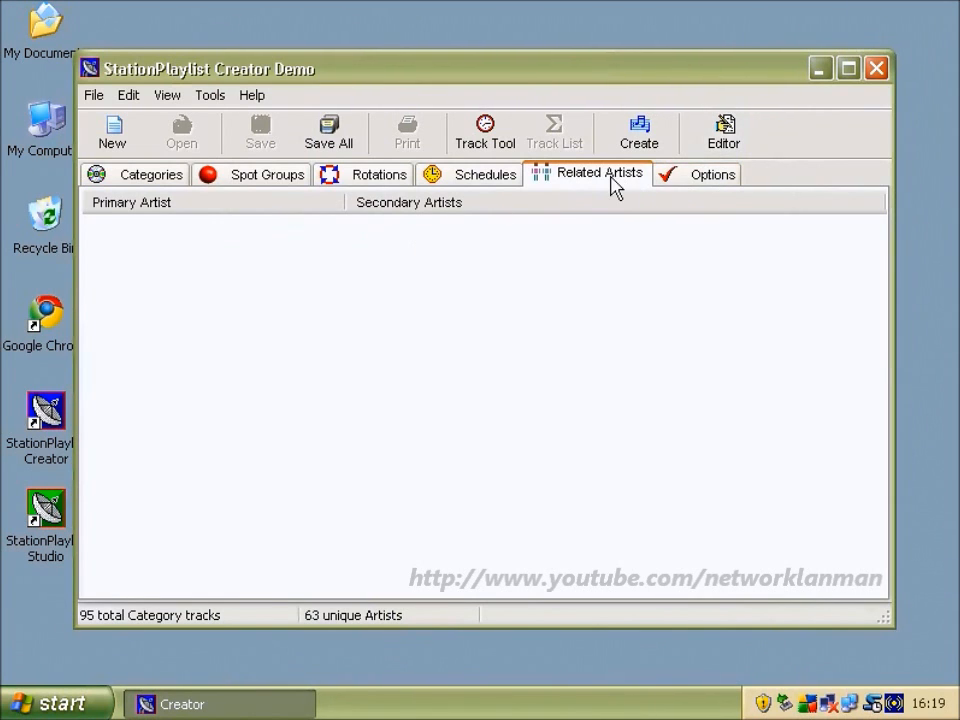
Set the default repeat intervals to 60 minutes for songs, 30 minutes for artists and 60 minutes for titles.
click(697, 185)
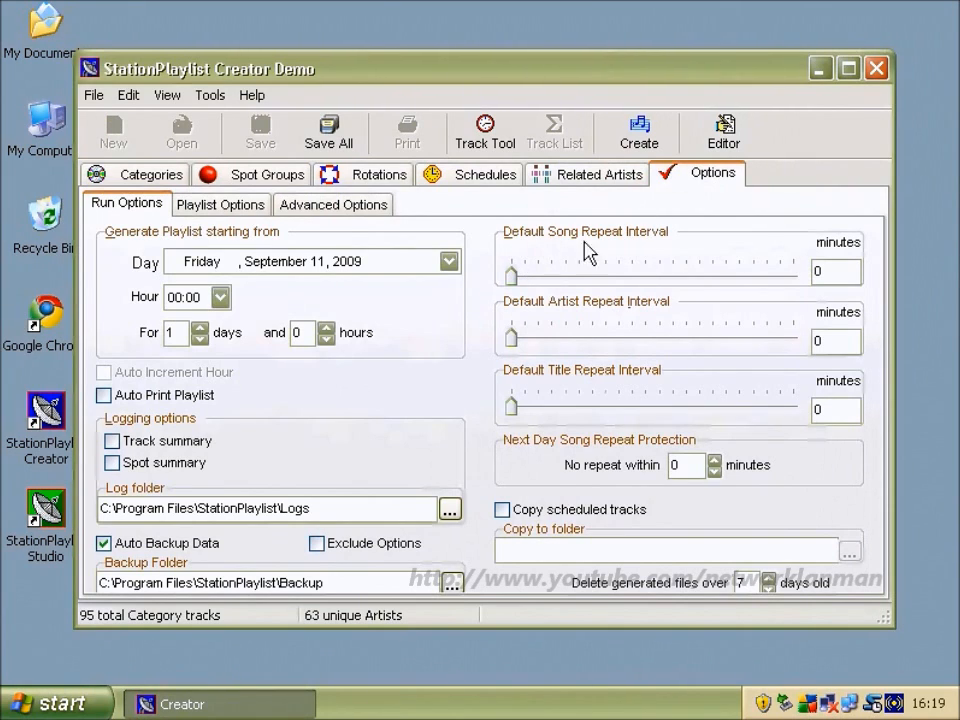
click(818, 271)
text(60)
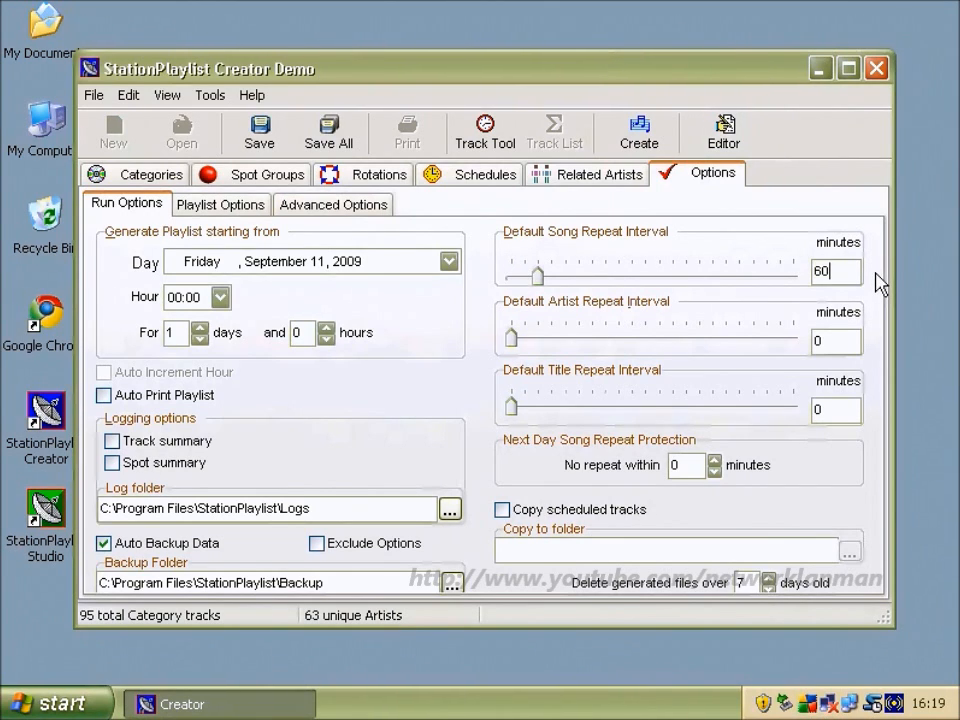
click(831, 340)
drag(842, 338, 767, 336)
text(30)
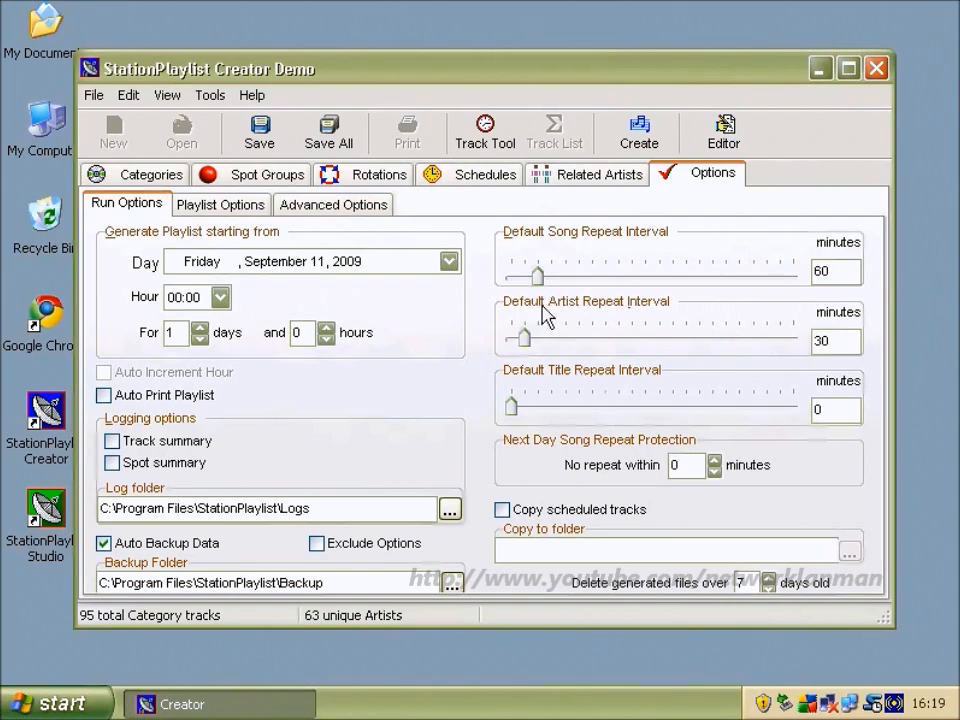
double_click(838, 401)
text(60)
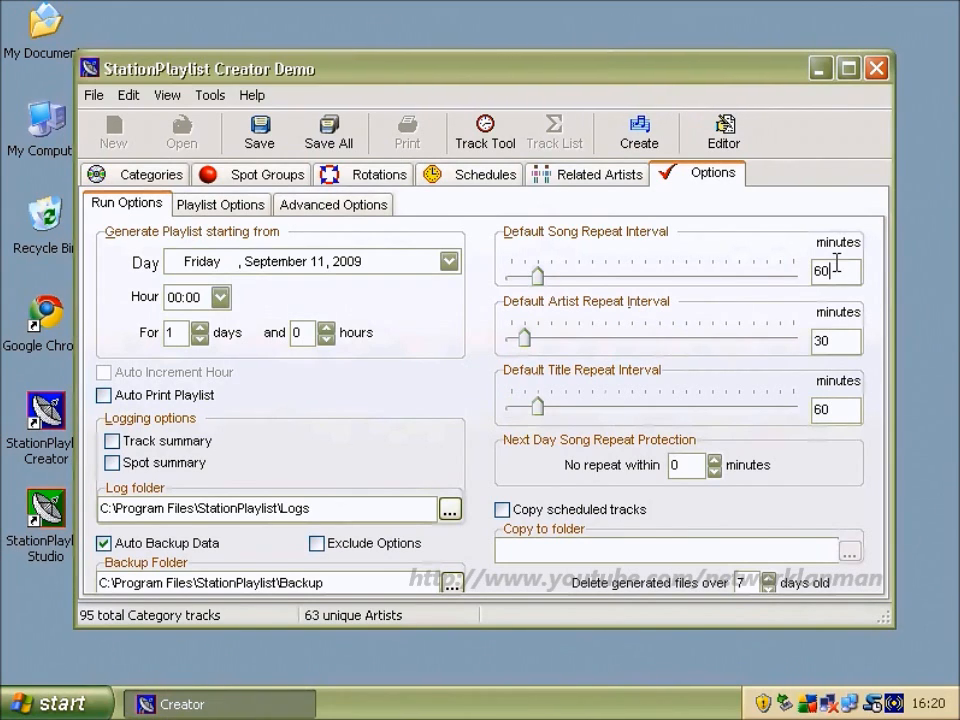
click(842, 342)
drag(828, 270, 811, 271)
drag(836, 336, 772, 336)
drag(836, 409, 764, 410)
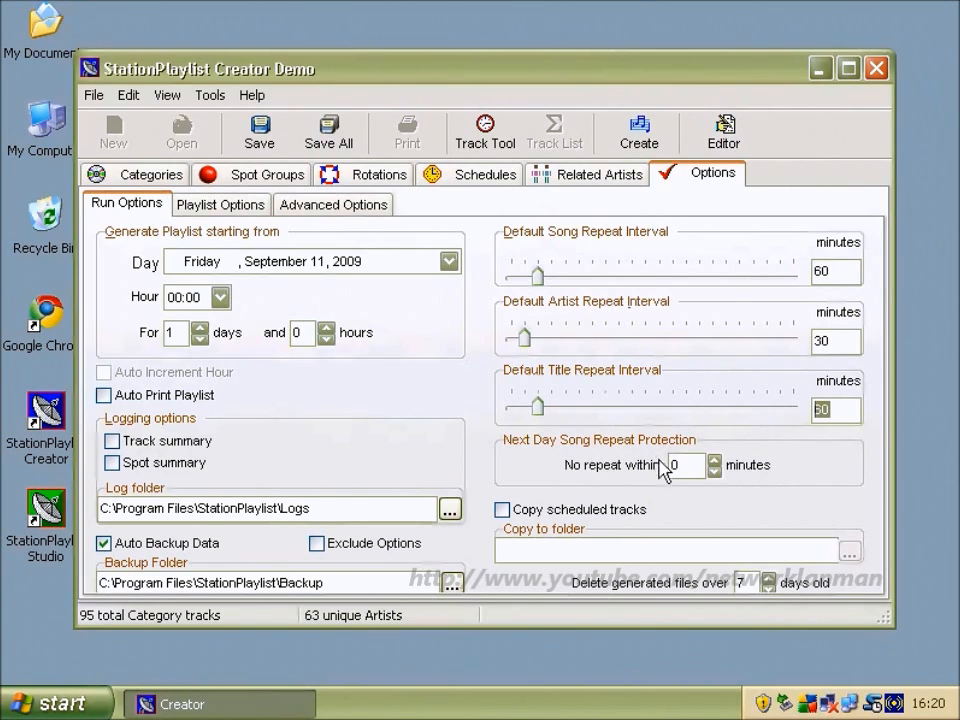
Set the next day song repeat protection to no repeat within 60 minutes.
click(694, 465)
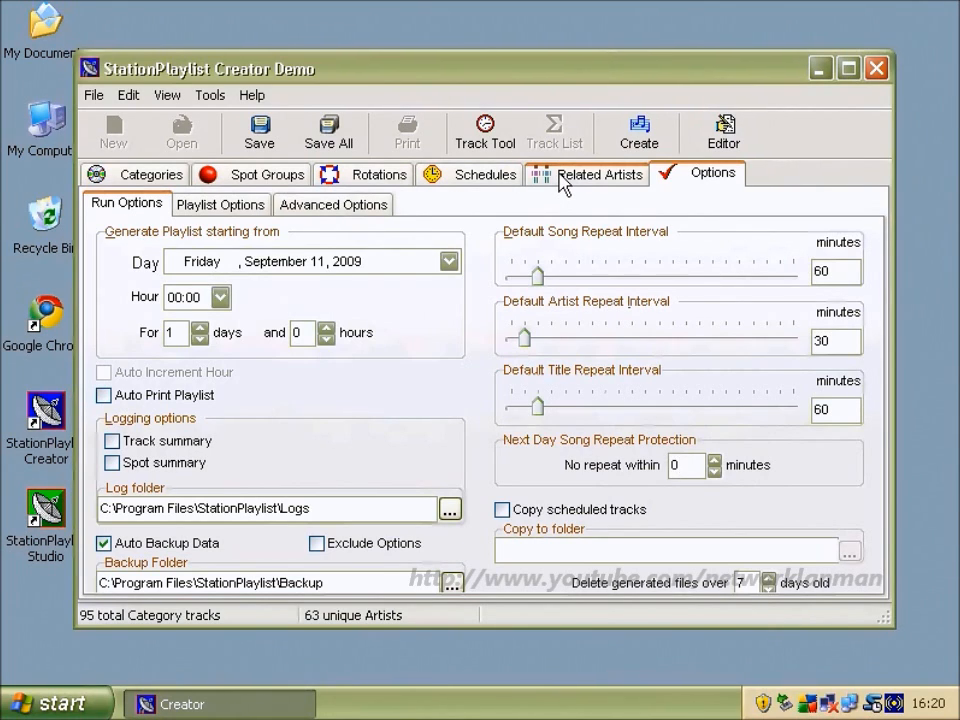
click(714, 460)
click(714, 460)
click(714, 460)
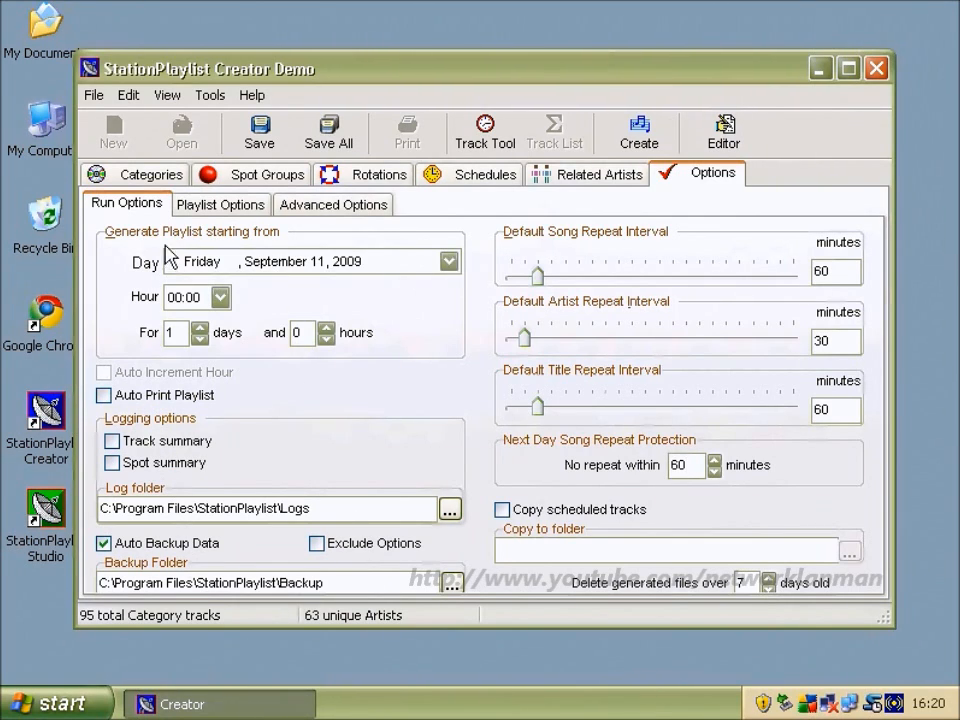
Set the playlist's starting day to today, Sunday, October 11, 2009, and create the playlist.
click(459, 261)
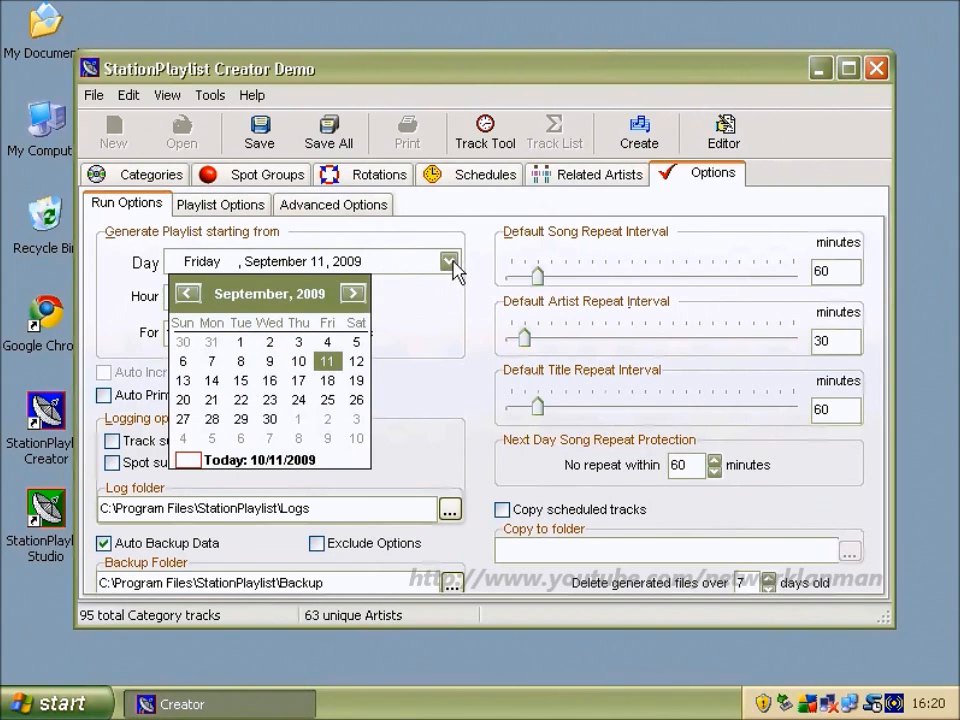
click(220, 456)
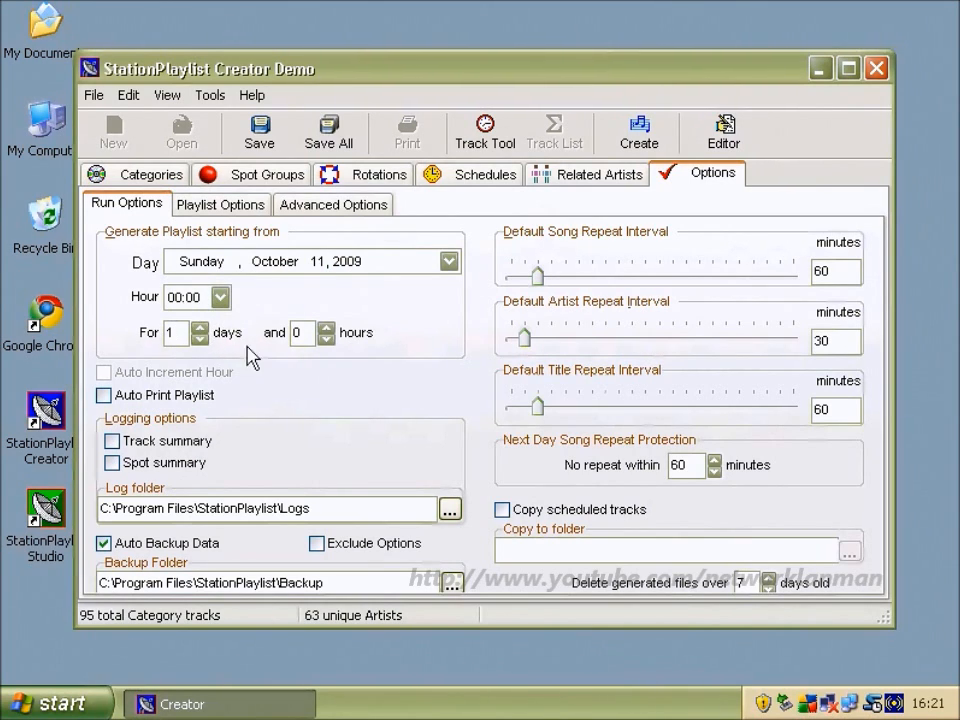
click(636, 150)
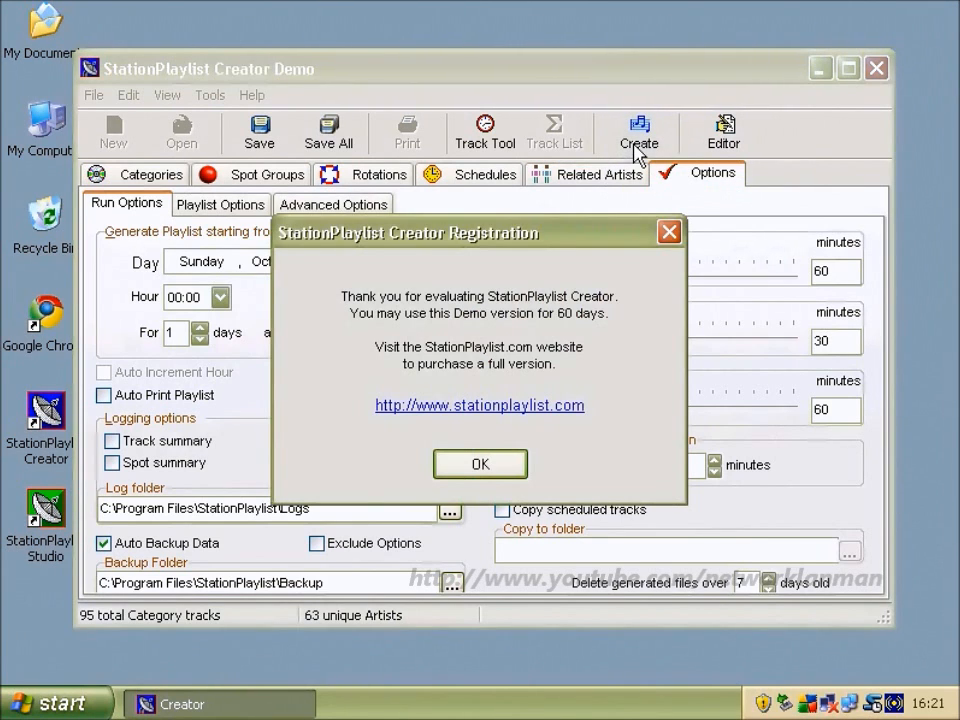
click(480, 461)
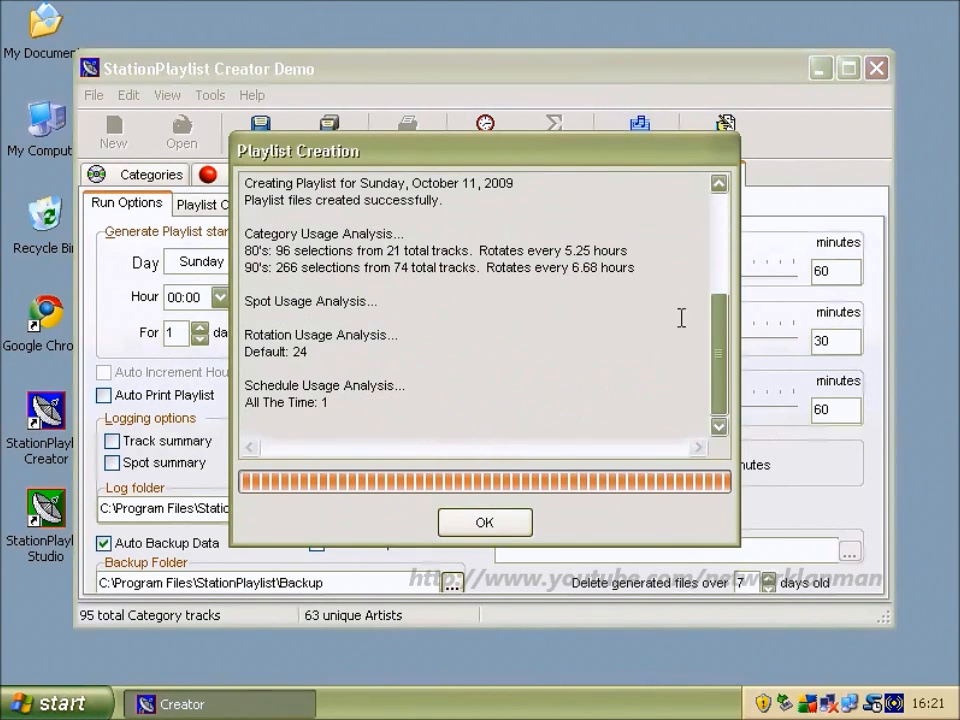
Examine the playlist creation report for total track usage and how often the 80's and 90's categories rotate.
drag(722, 349, 722, 306)
drag(250, 233, 222, 250)
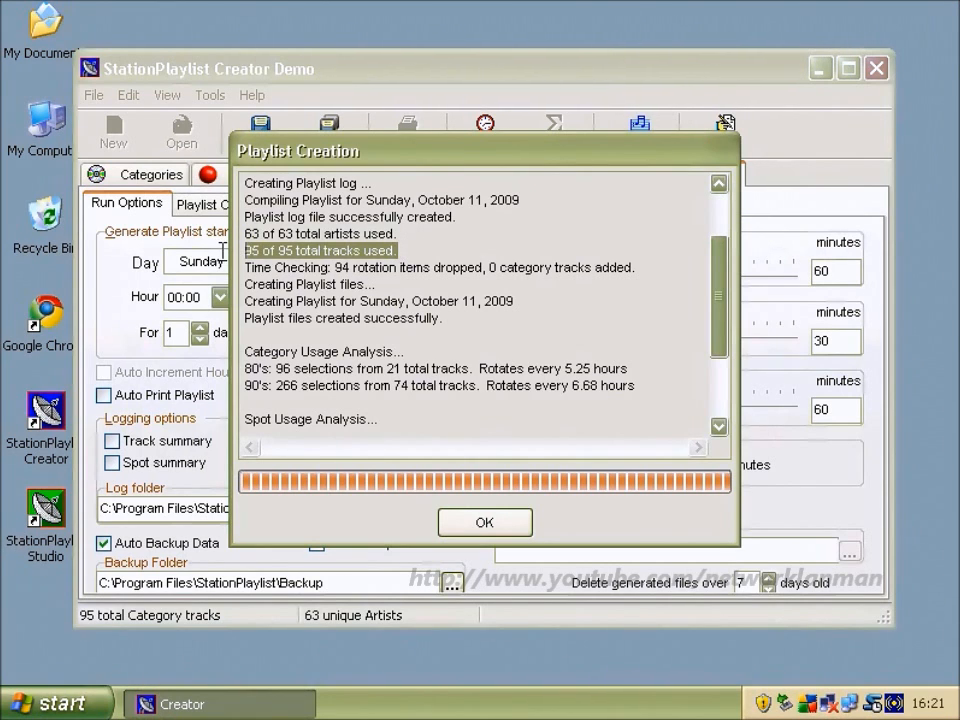
drag(724, 281, 727, 360)
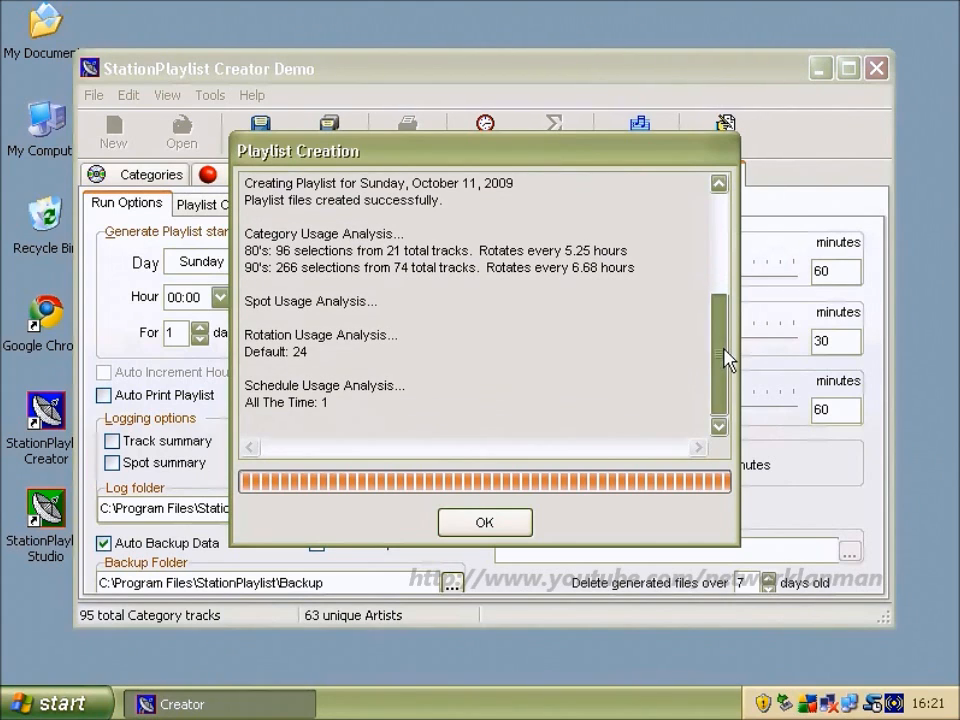
drag(300, 250, 256, 250)
click(639, 270)
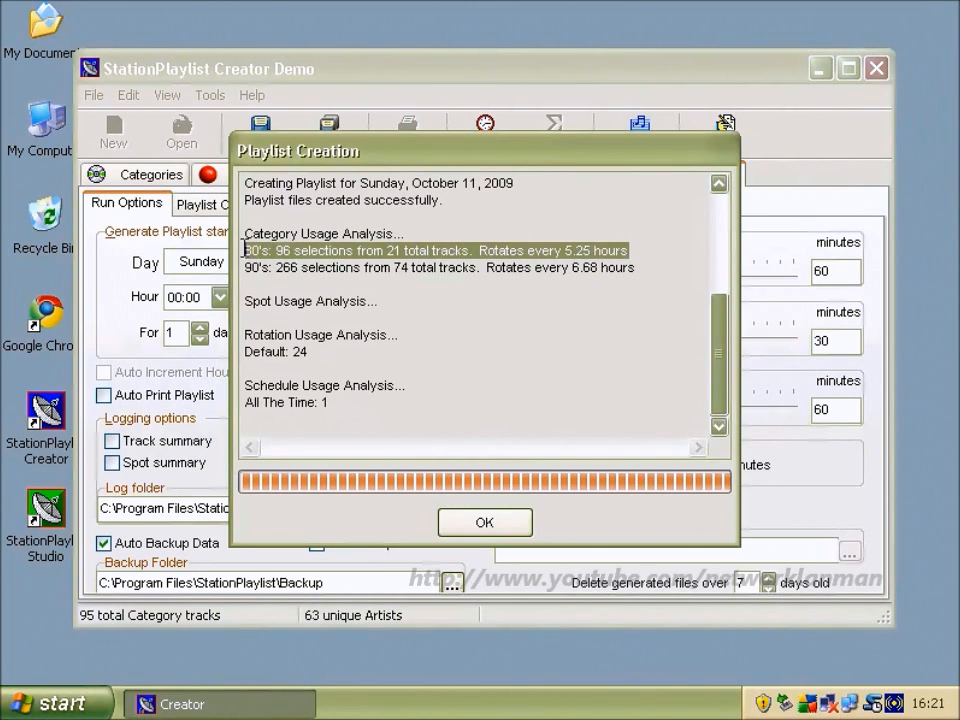
Close the playlist creation report and display the 16:00 hour of Sunday 10/11/2009 in the Playlist Editor.
click(567, 251)
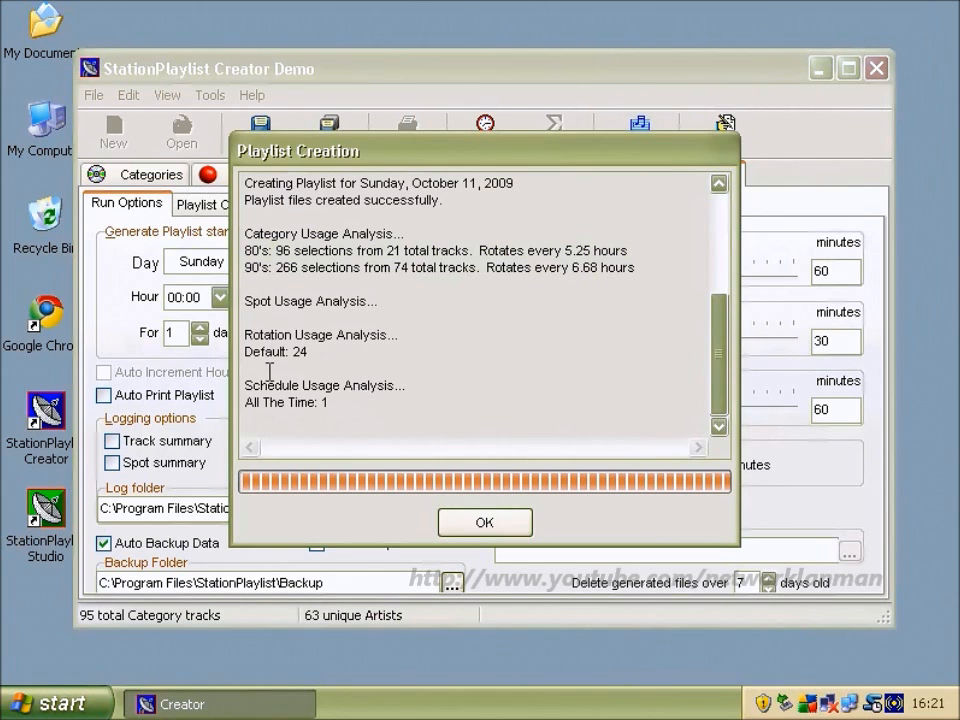
click(467, 523)
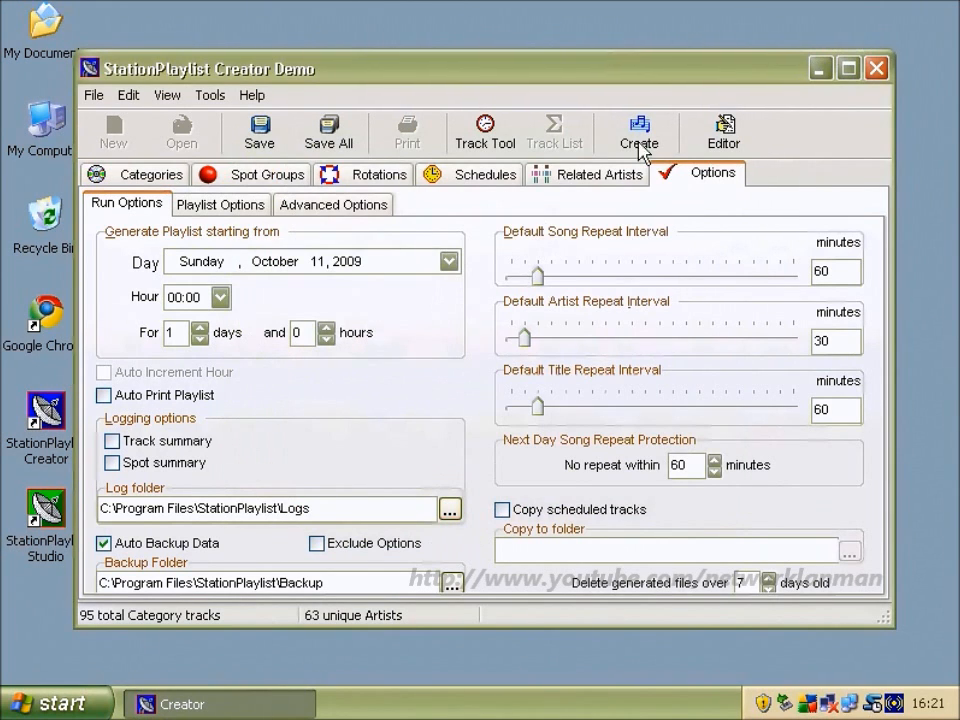
click(737, 150)
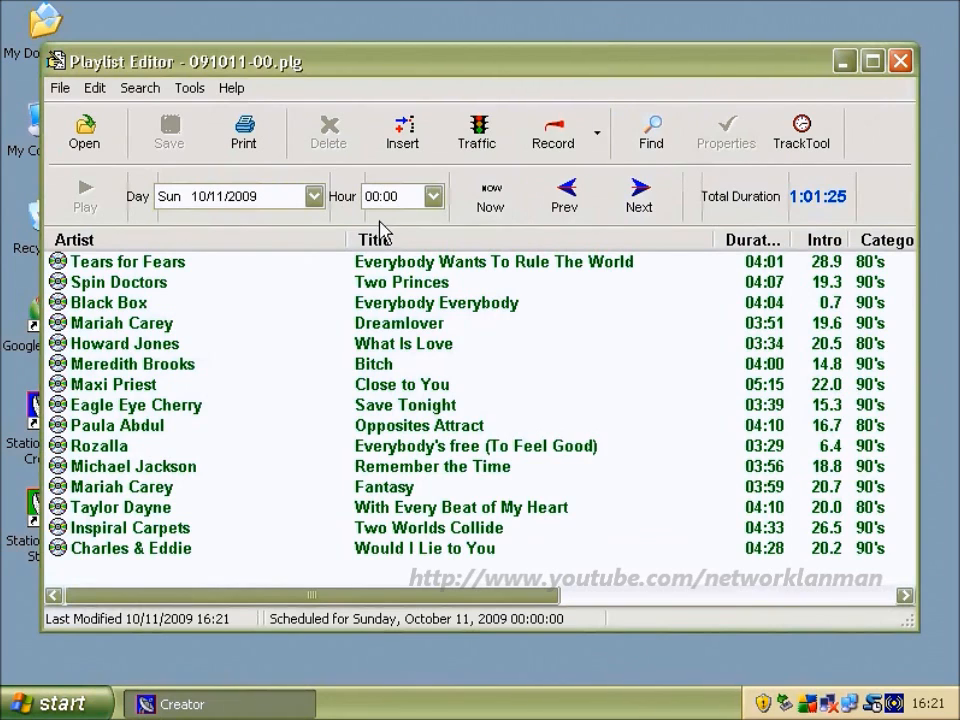
click(208, 207)
click(208, 200)
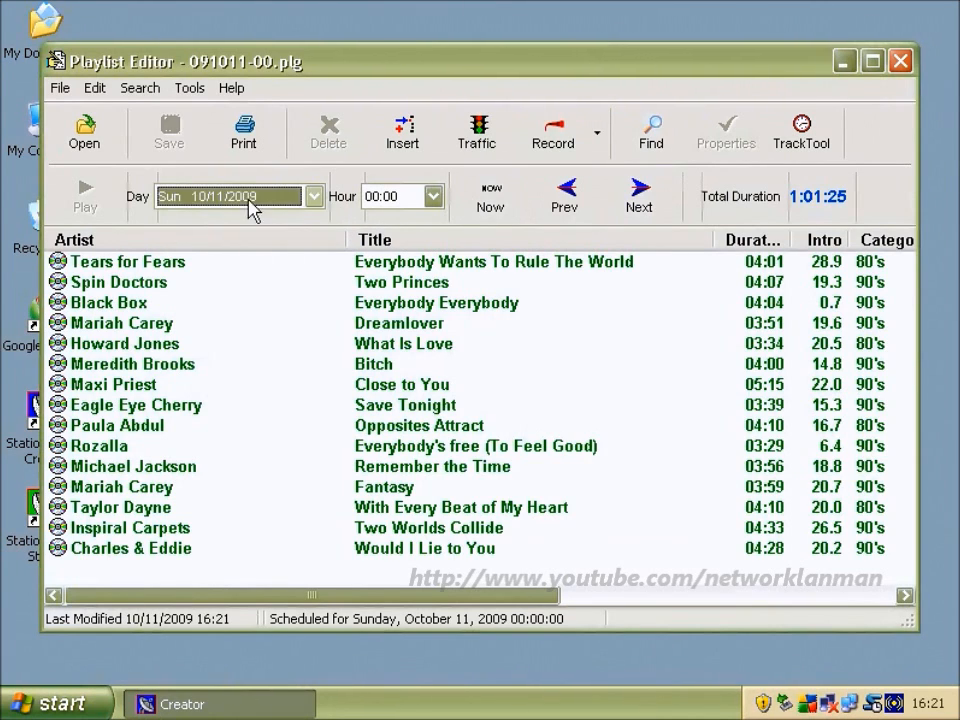
click(416, 198)
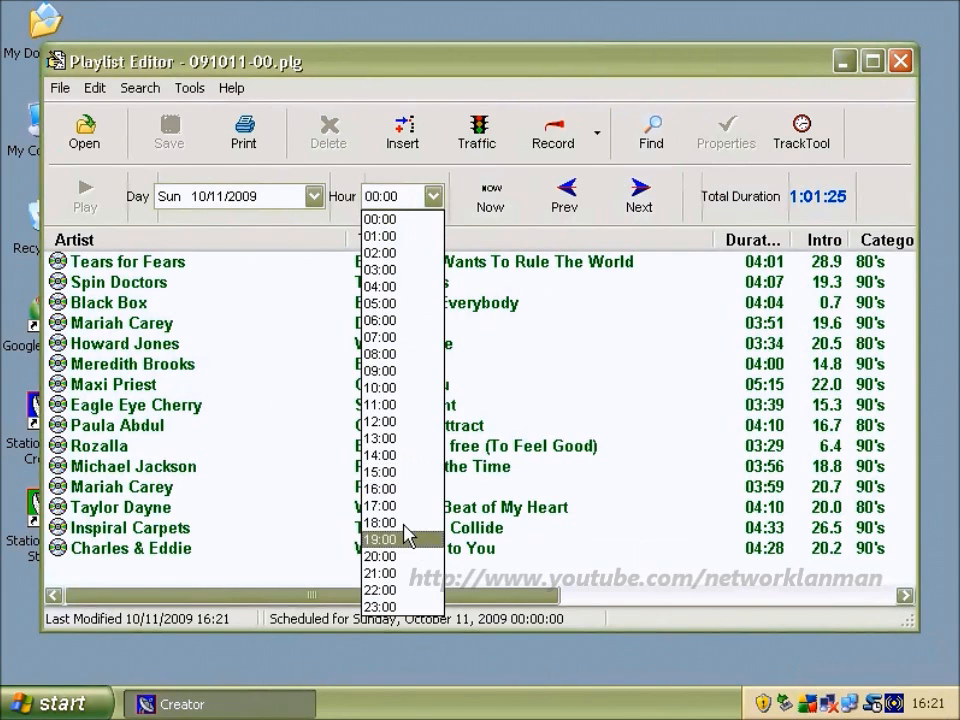
click(403, 490)
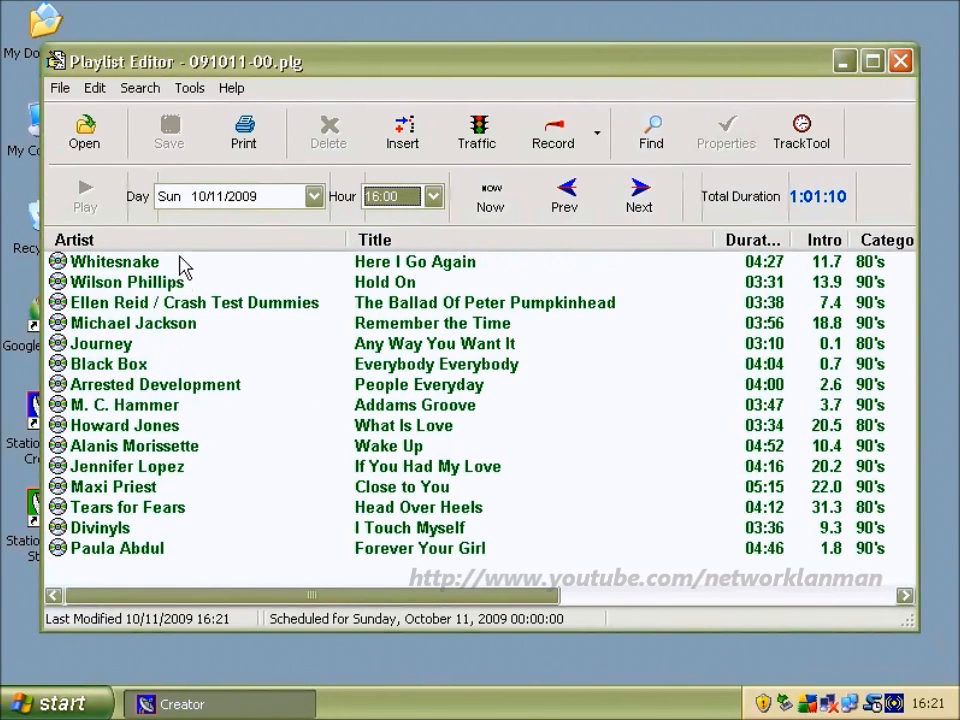
Examine the 80's and 90's tracks scheduled for the 16:00 hour and their start times, and close the Playlist Editor.
click(122, 268)
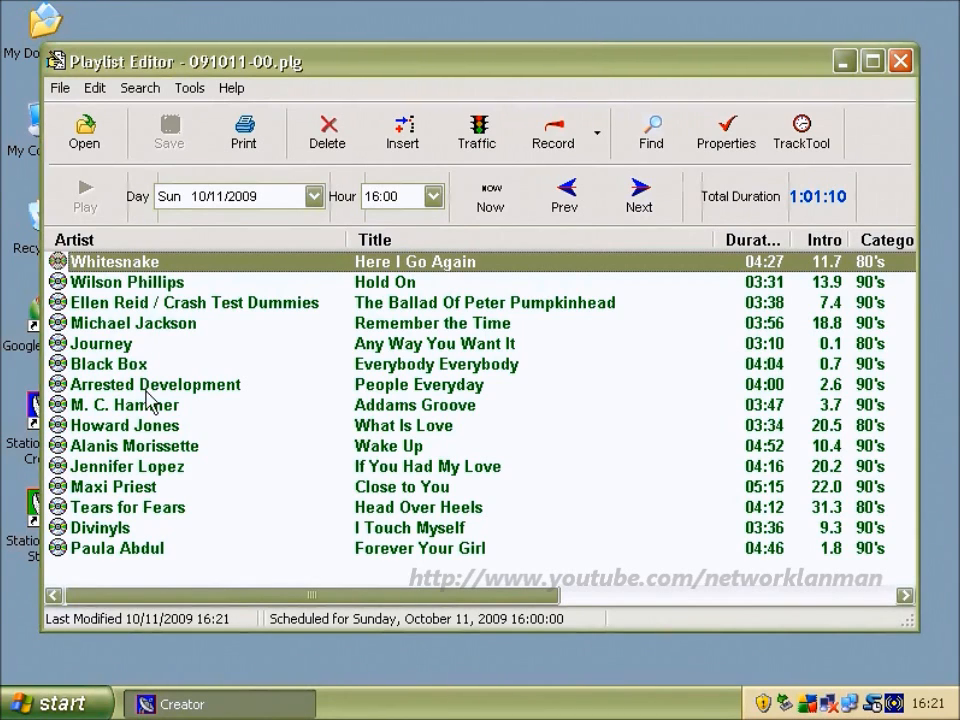
click(112, 324)
click(118, 282)
click(111, 343)
click(112, 405)
click(116, 447)
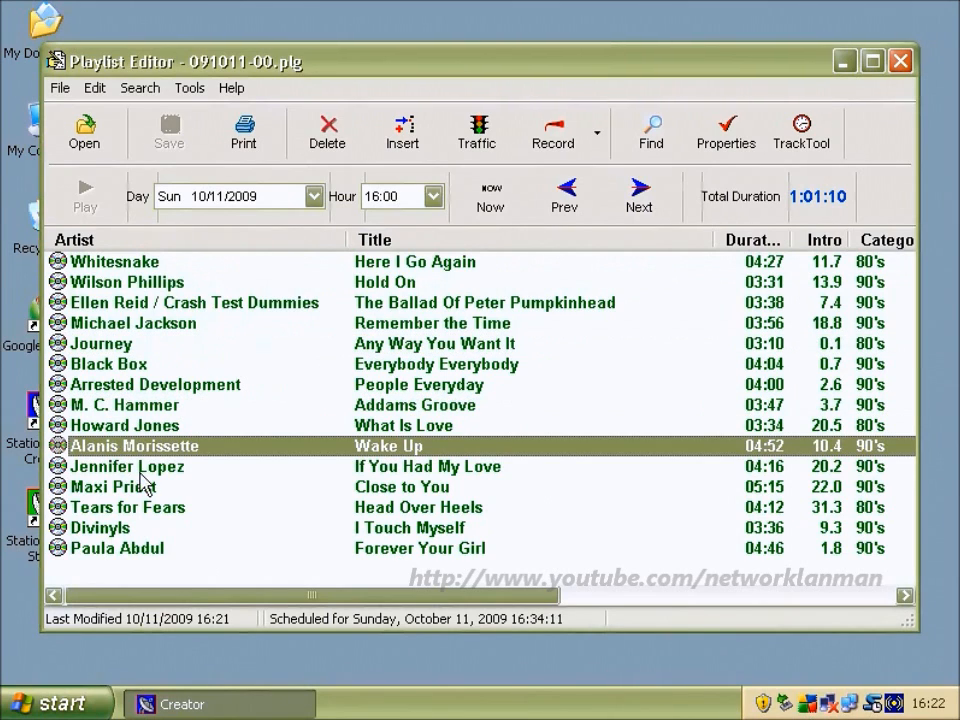
click(146, 490)
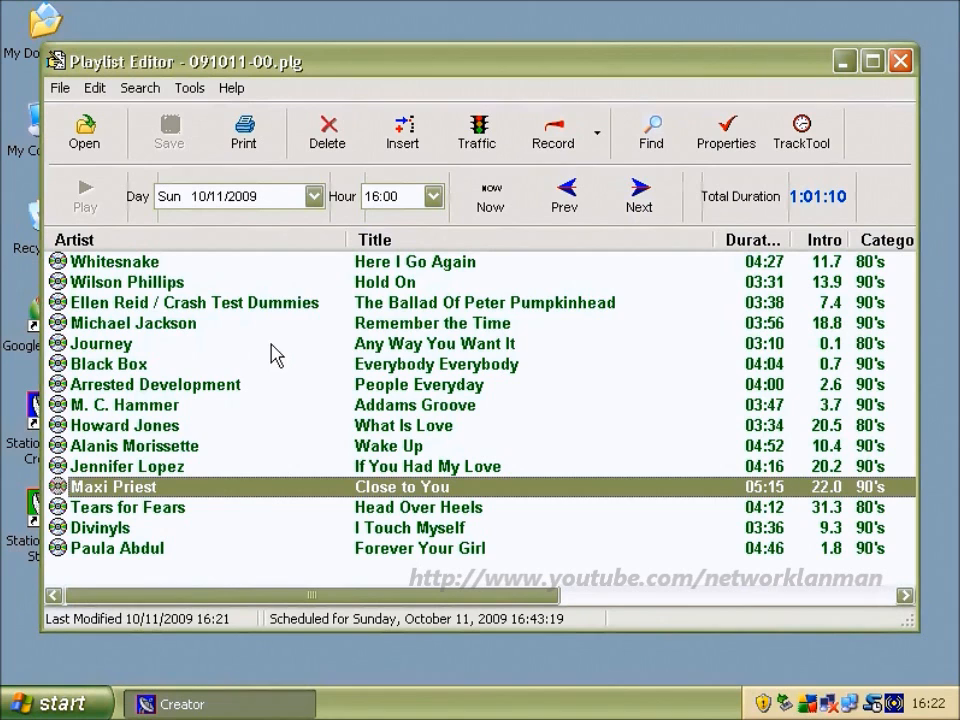
click(901, 62)
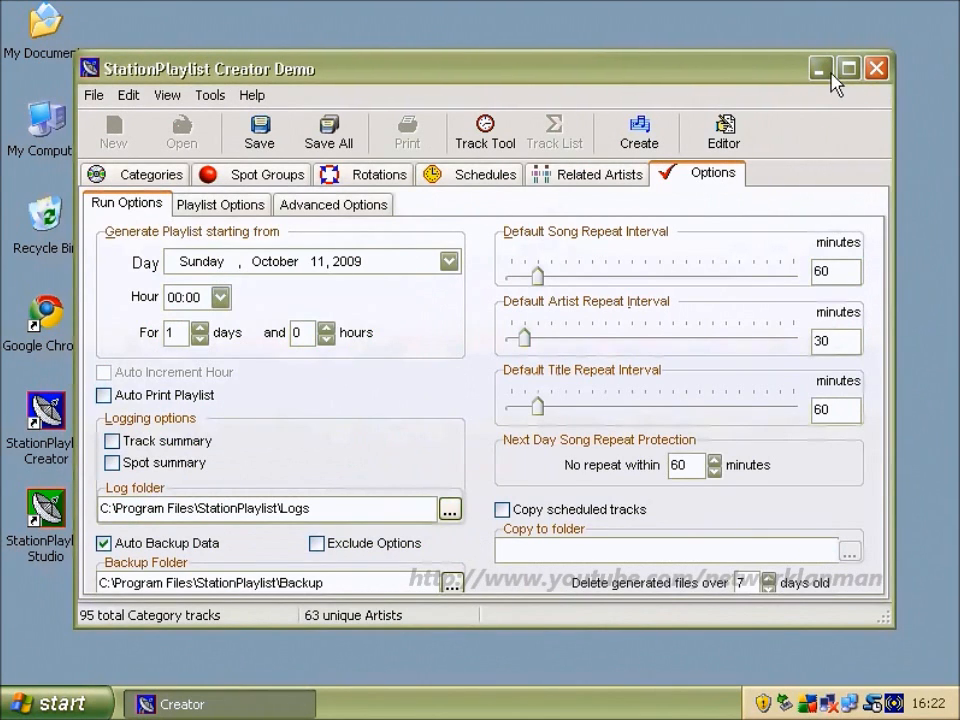
Switch to StationPlaylist Studio and play Black Box - Everybody Everybody from the current hour's playlist with automation on.
click(870, 70)
double_click(45, 503)
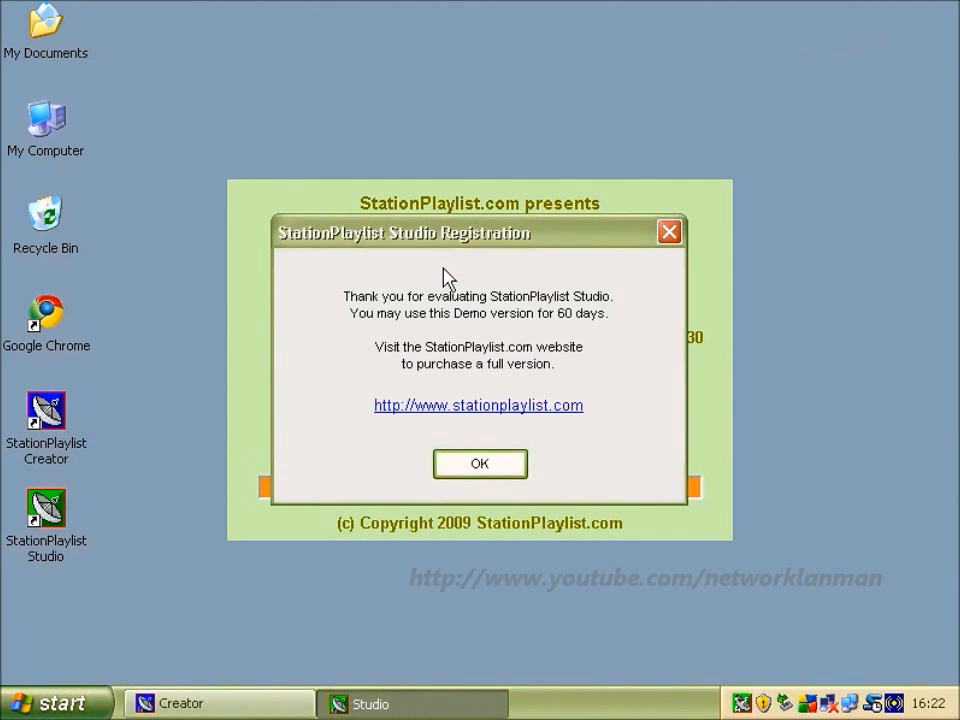
click(480, 464)
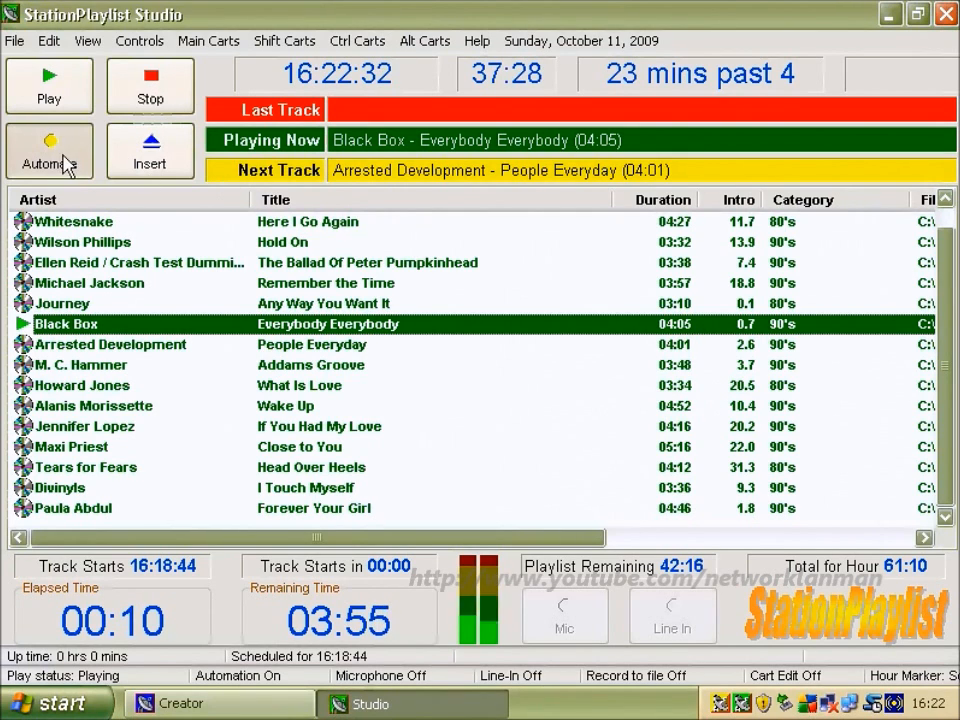
Stop the playback and exit StationPlaylist Studio, dismissing its registration notice.
click(146, 100)
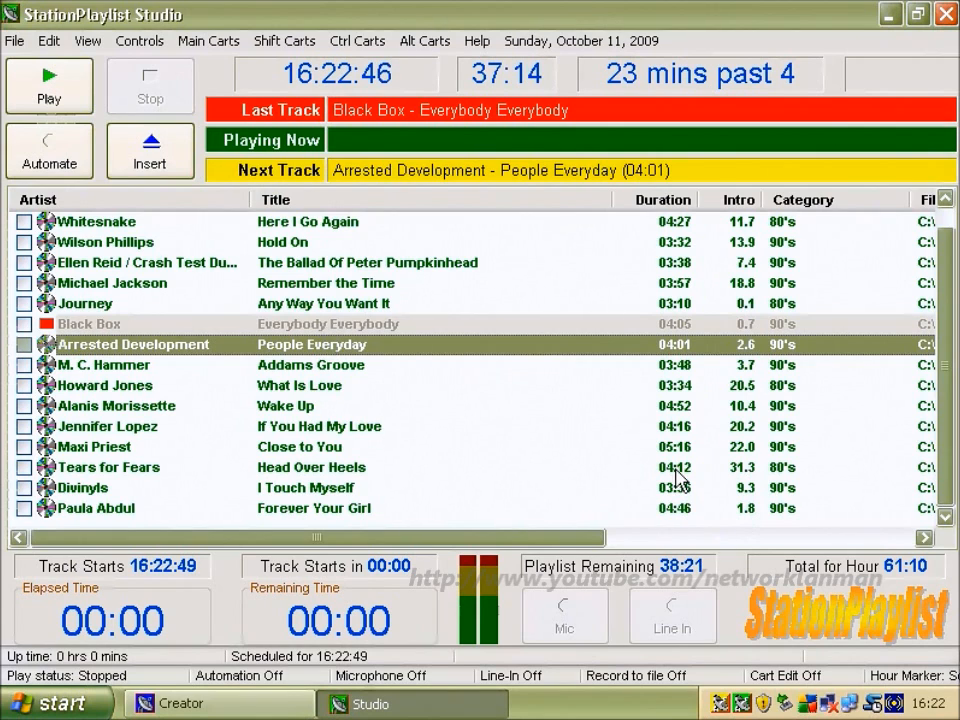
right_click(742, 690)
click(726, 694)
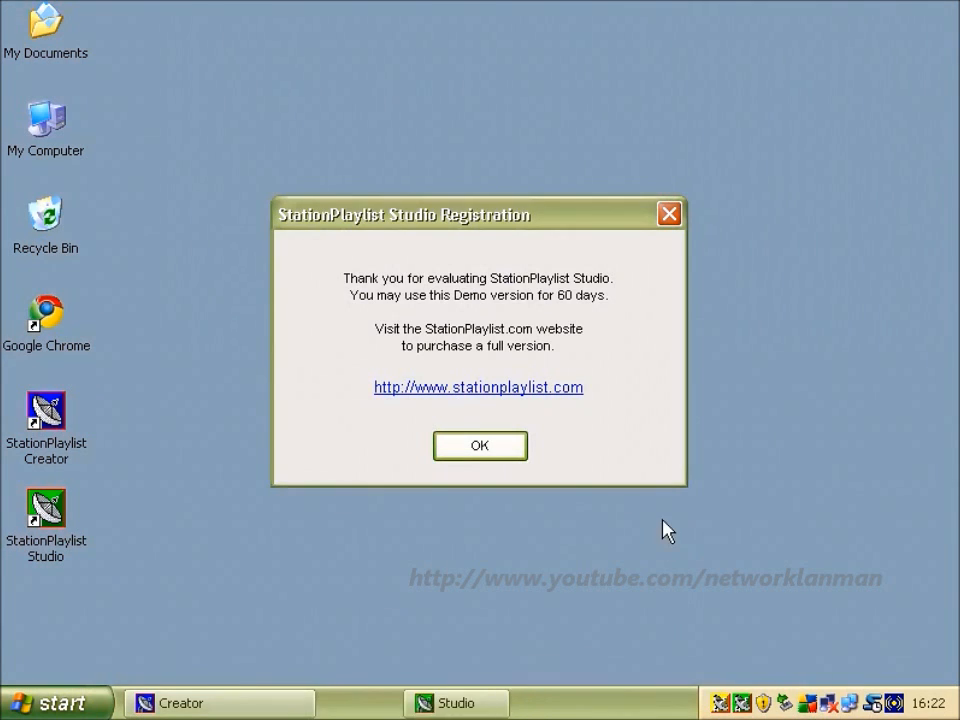
click(480, 448)
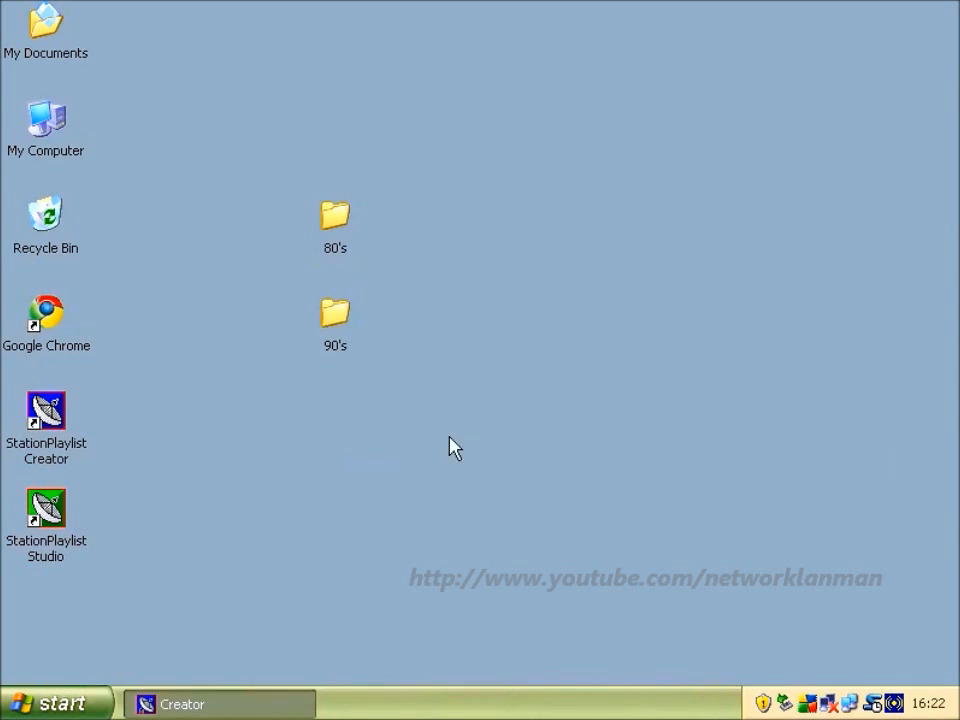
Return to StationPlaylist Creator and open the 90's category in the Track Tool, saving the generated playlist's changes.
click(47, 425)
click(171, 694)
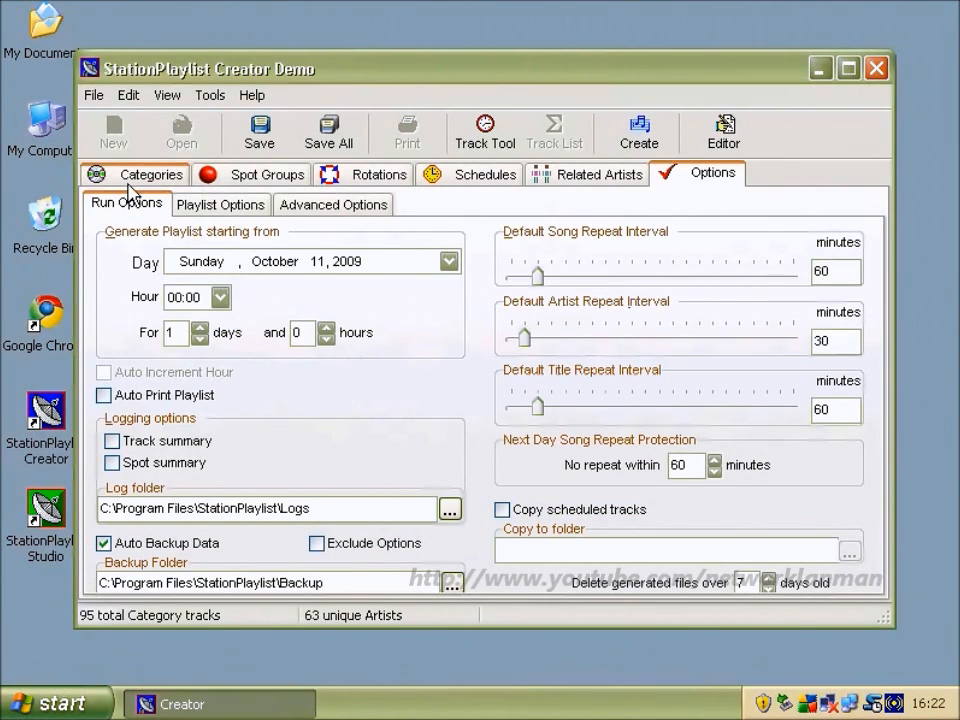
click(130, 180)
click(496, 142)
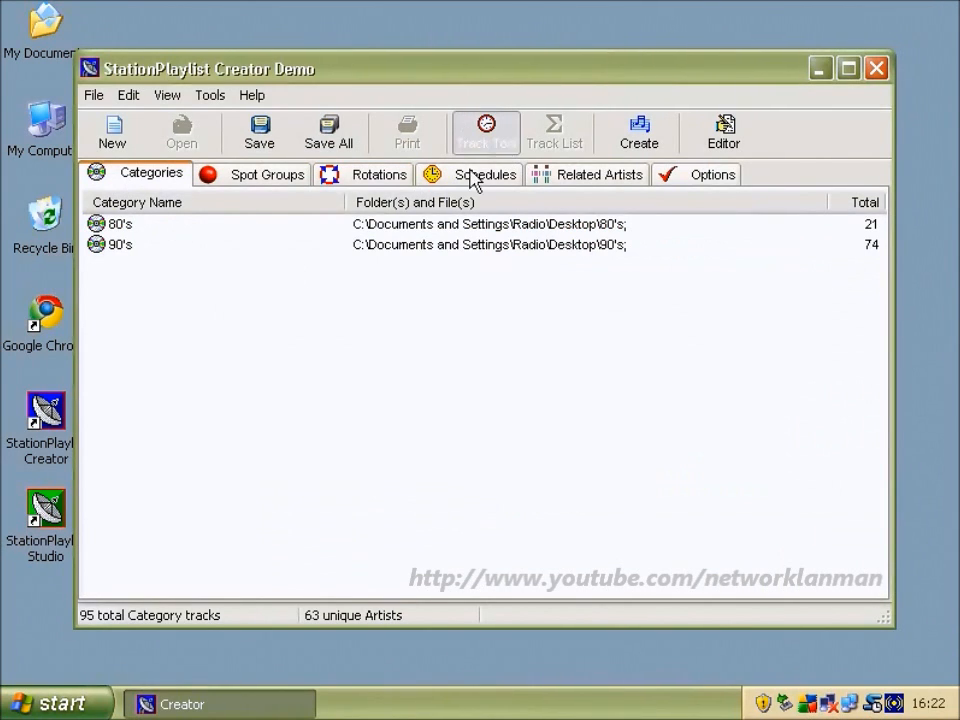
click(116, 250)
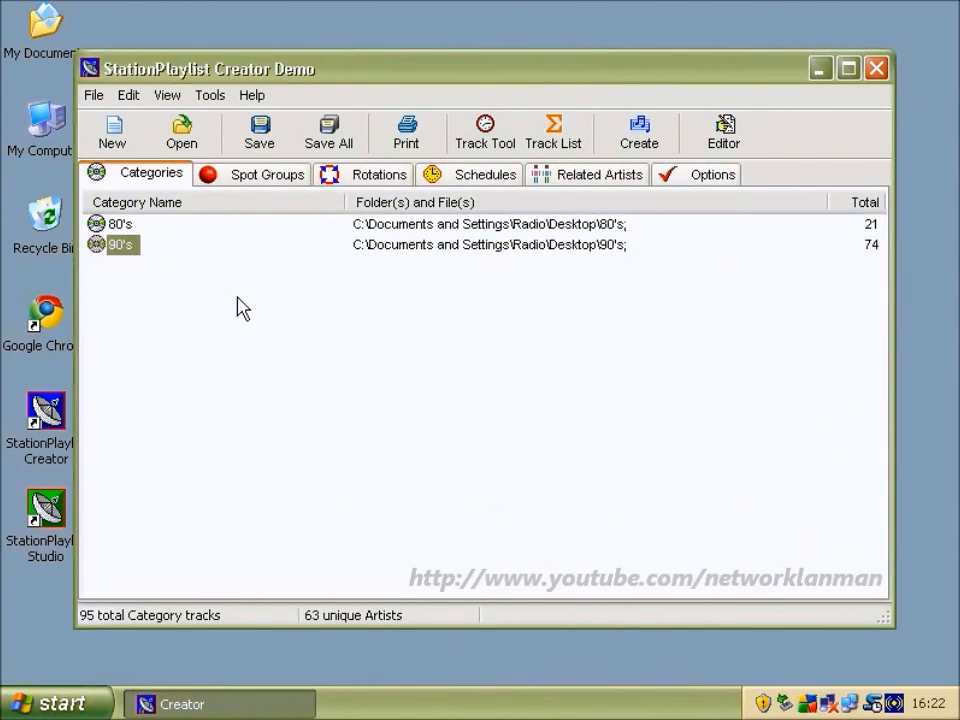
click(487, 148)
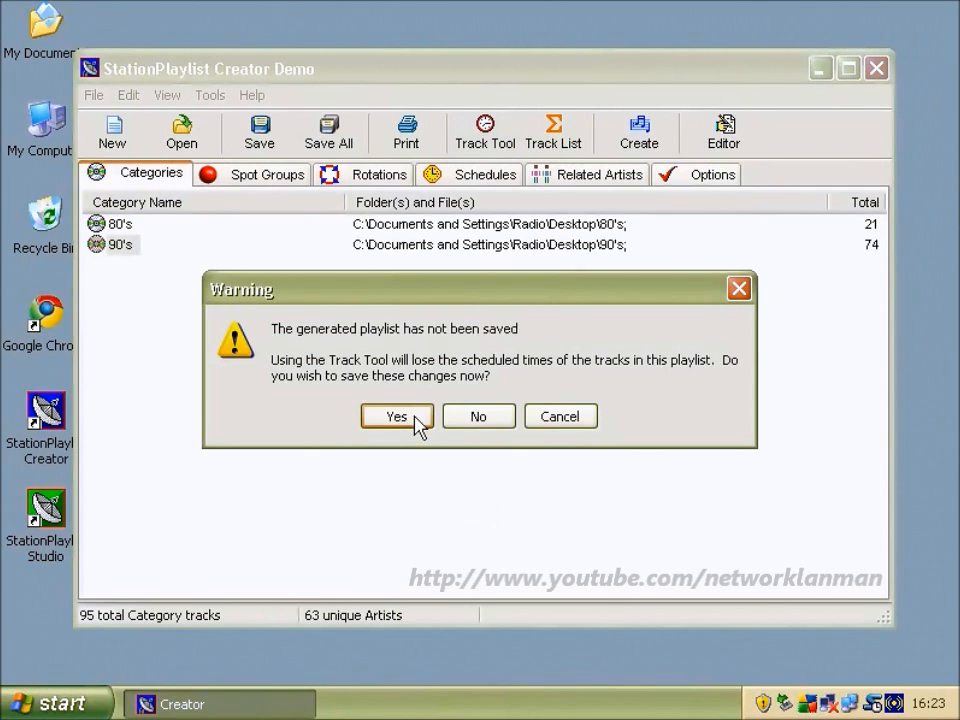
click(414, 416)
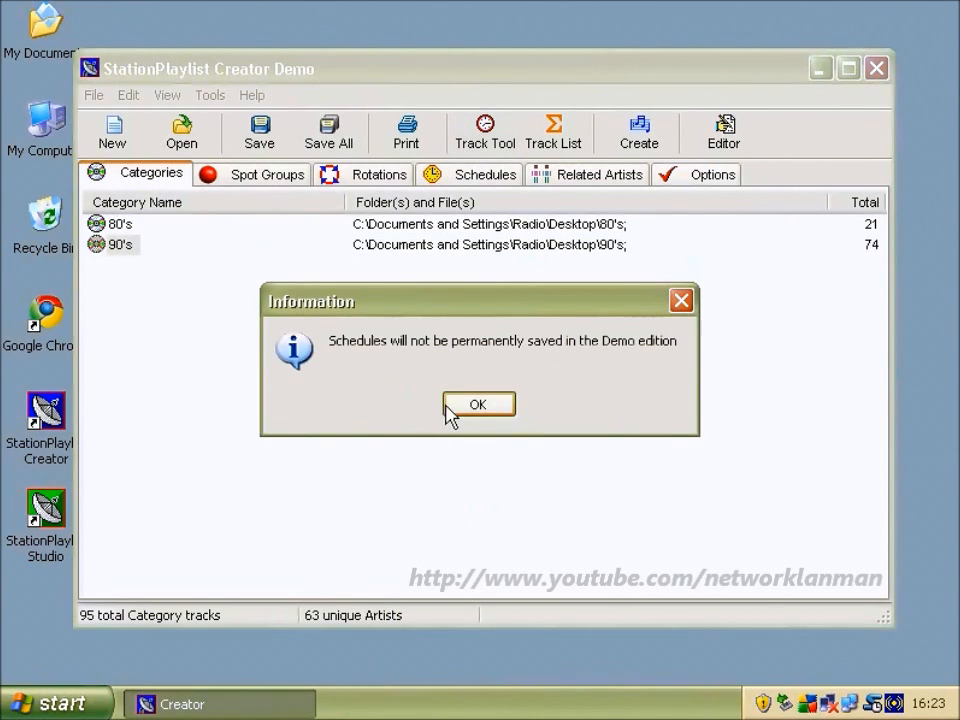
click(475, 410)
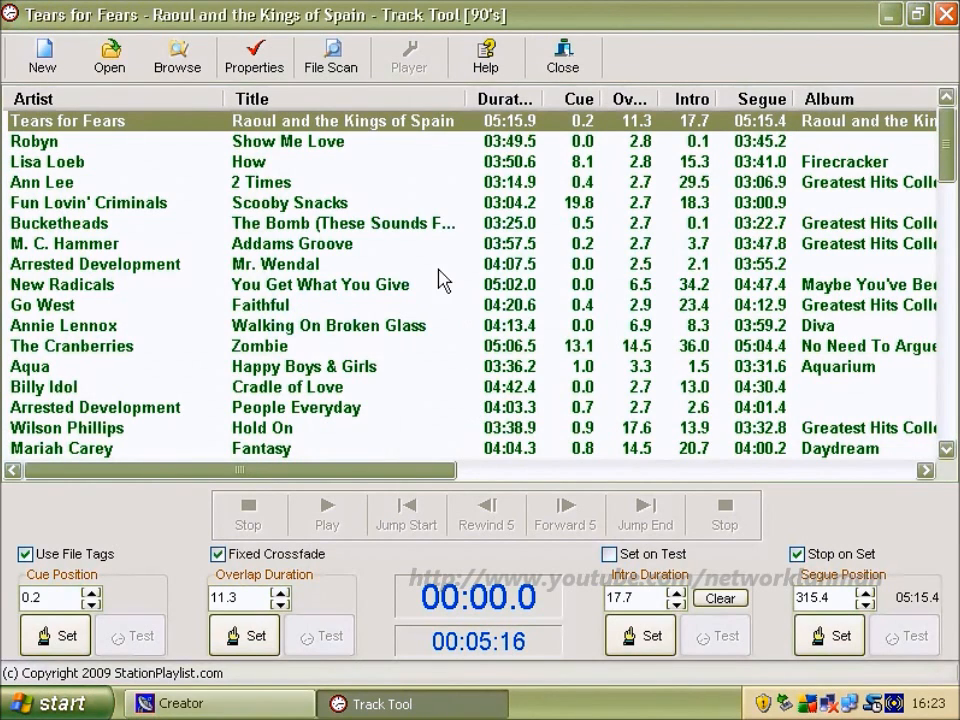
Inspect the cue, overlap, intro and segue values of Go West - Faithful and The Cranberries - Zombie, and close the Track Tool.
click(478, 204)
click(420, 305)
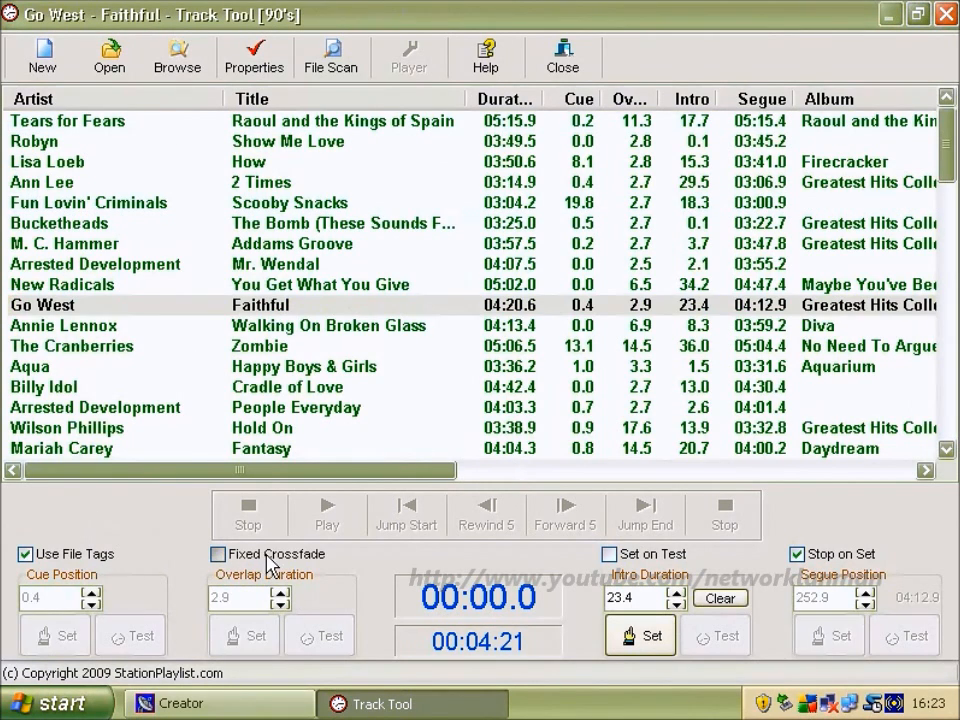
click(450, 347)
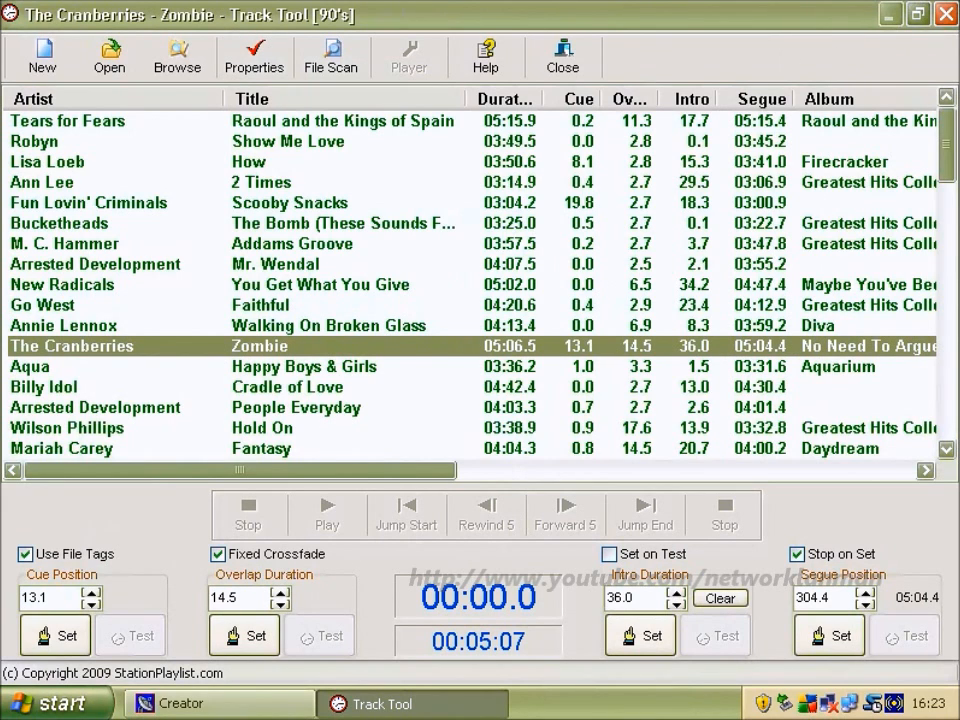
click(944, 15)
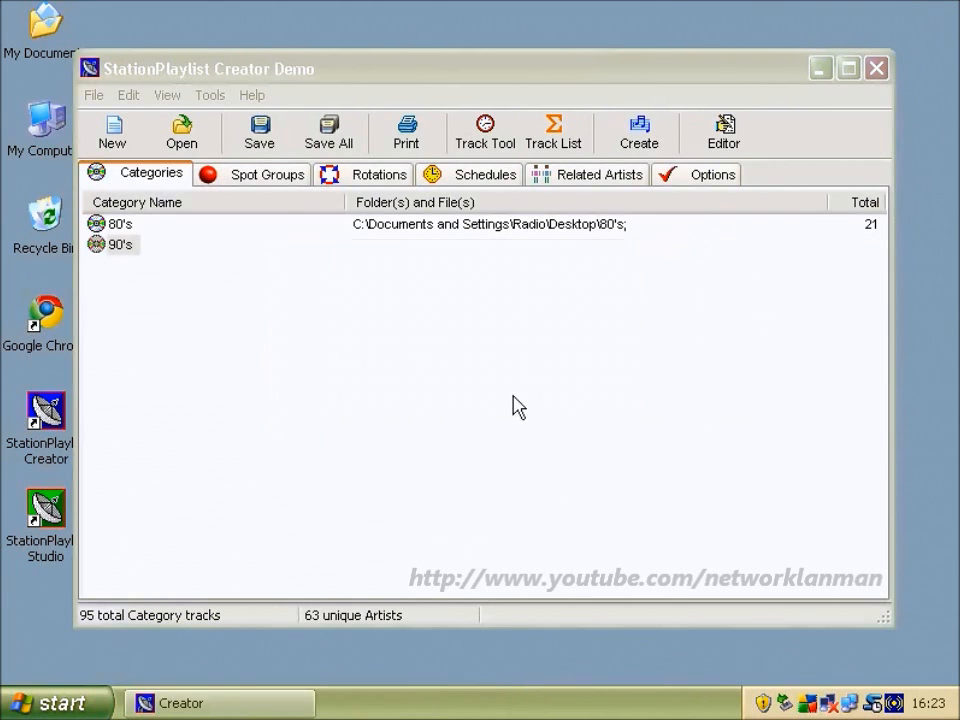
click(62, 704)
click(100, 617)
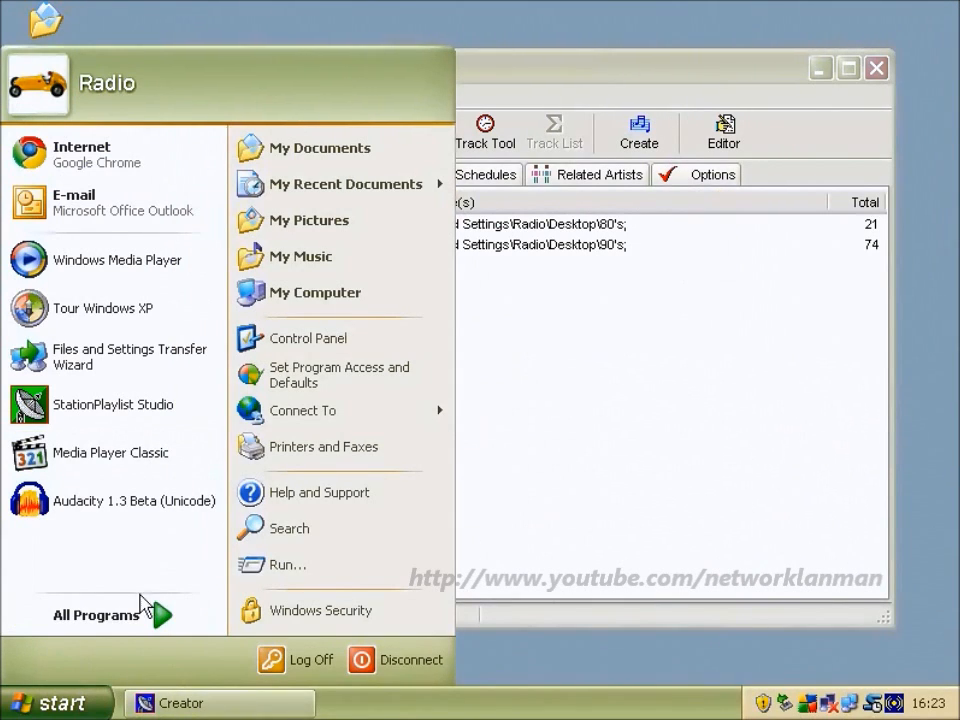
click(617, 410)
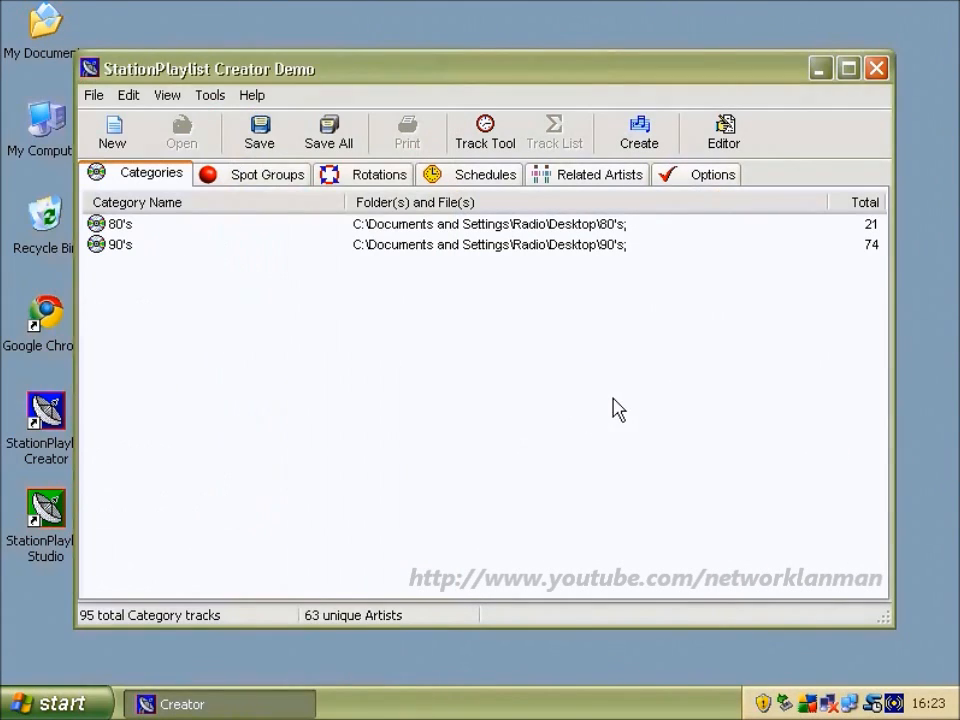
Minimize the Creator window and open the 90's music folder on the desktop.
click(820, 69)
click(334, 238)
double_click(336, 346)
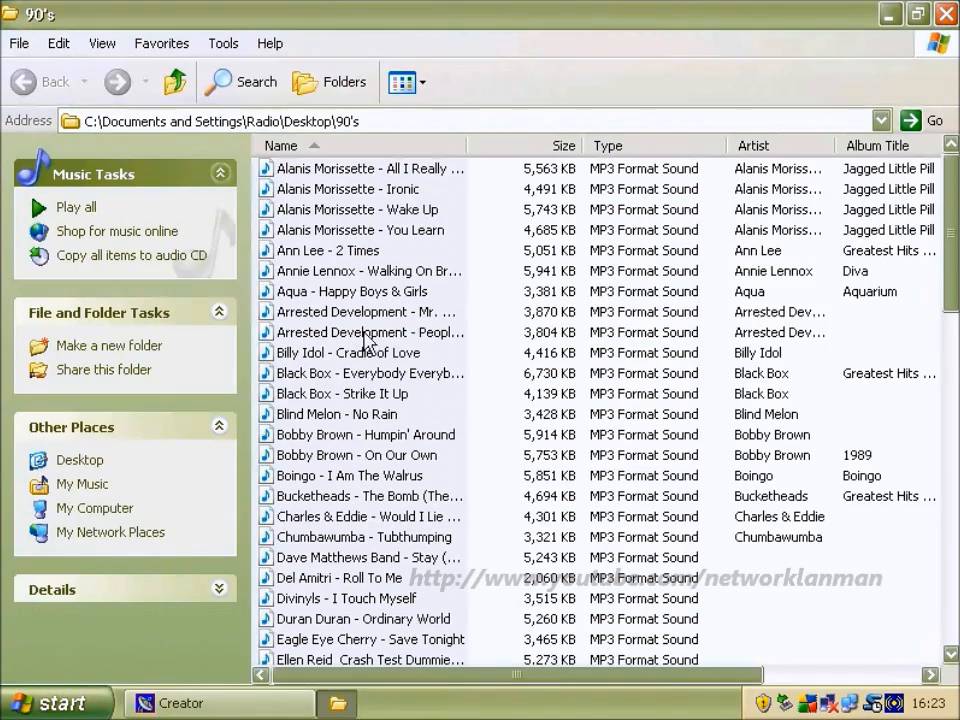
click(367, 414)
Find Tom Petty - Echo in the 90's folder, play it briefly and close the media player.
scroll(368, 430, down, 8)
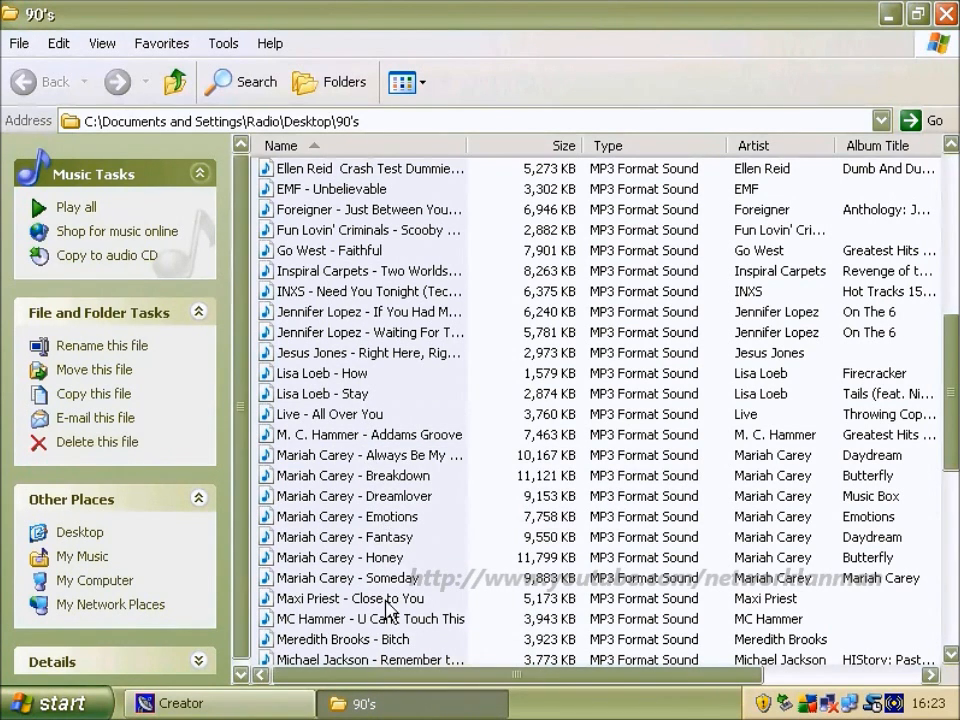
scroll(380, 525, down, 3)
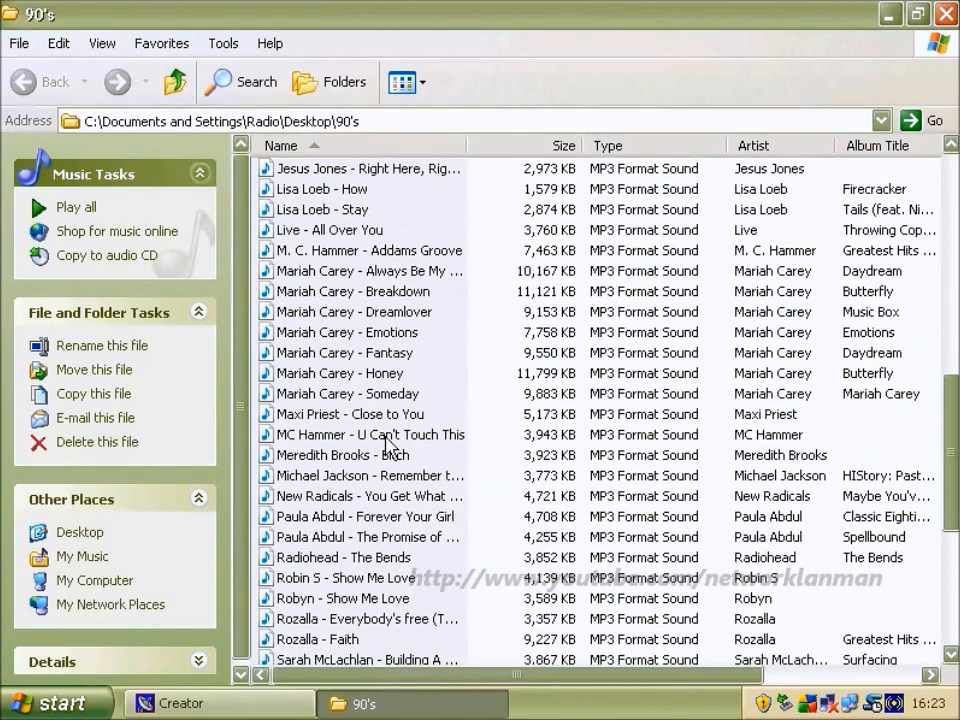
scroll(400, 580, down, 1)
scroll(400, 585, down, 5)
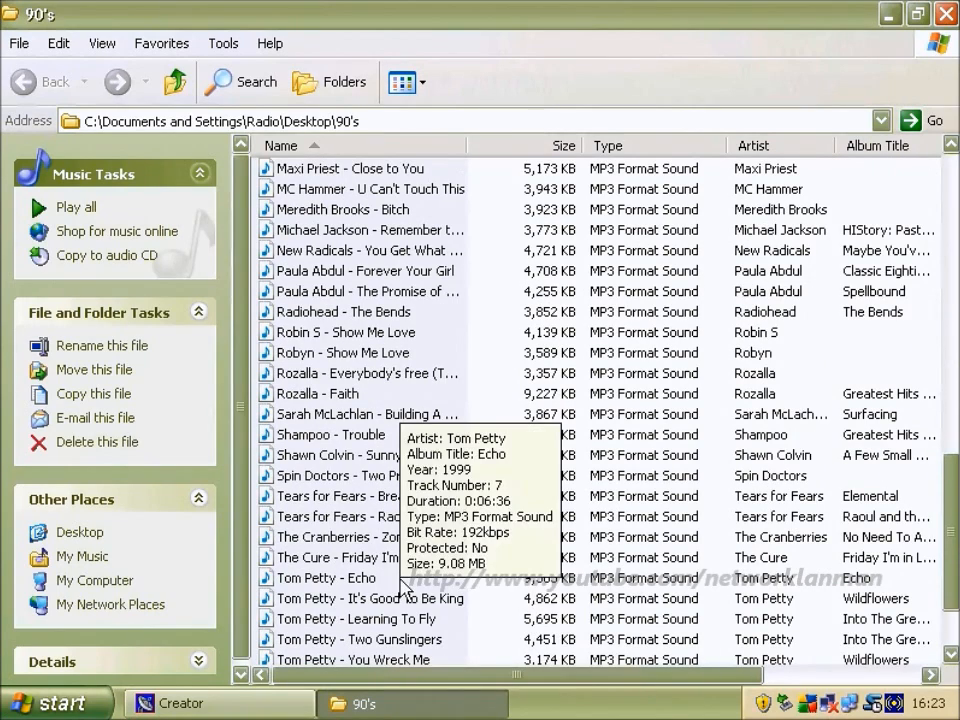
double_click(357, 476)
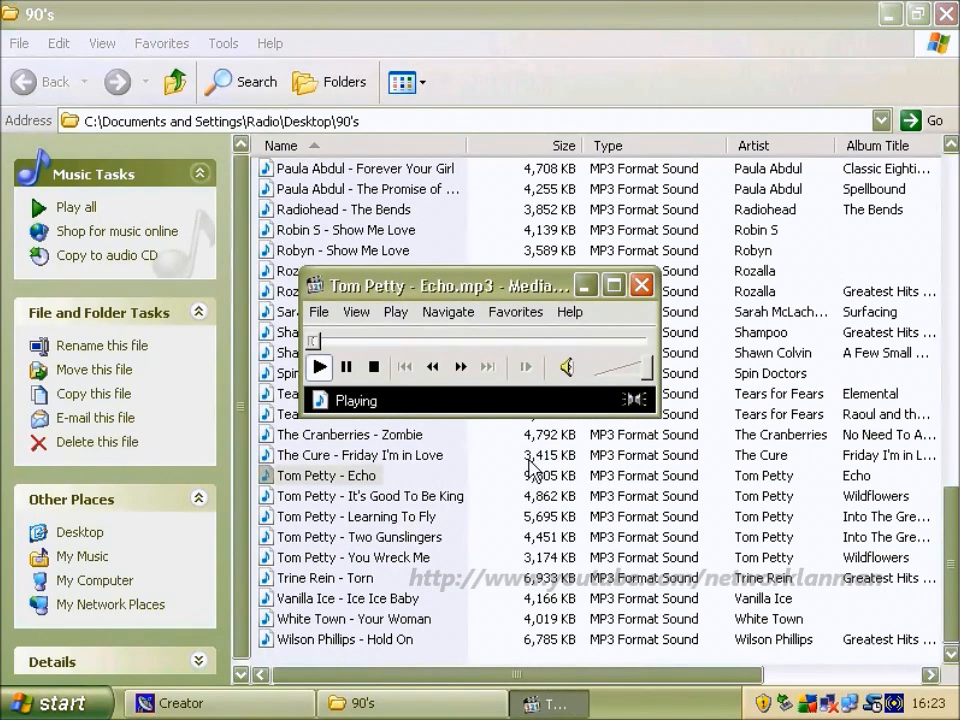
click(643, 284)
Play Tears for Fears - Raoul and the Kings of Spain briefly, stop it and close the media player.
click(402, 558)
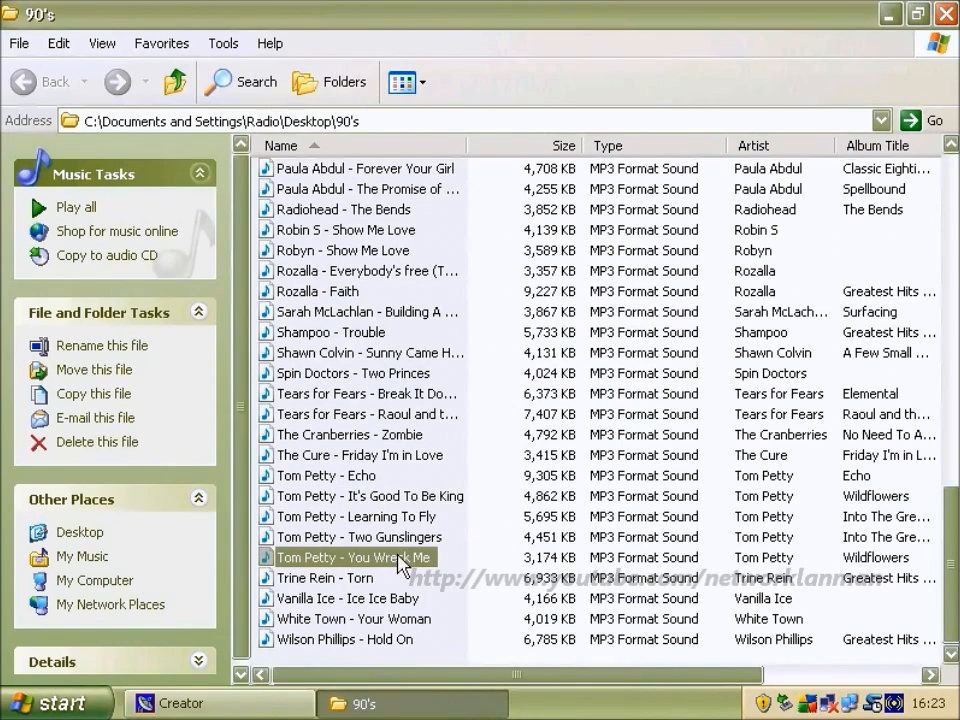
click(361, 396)
double_click(367, 415)
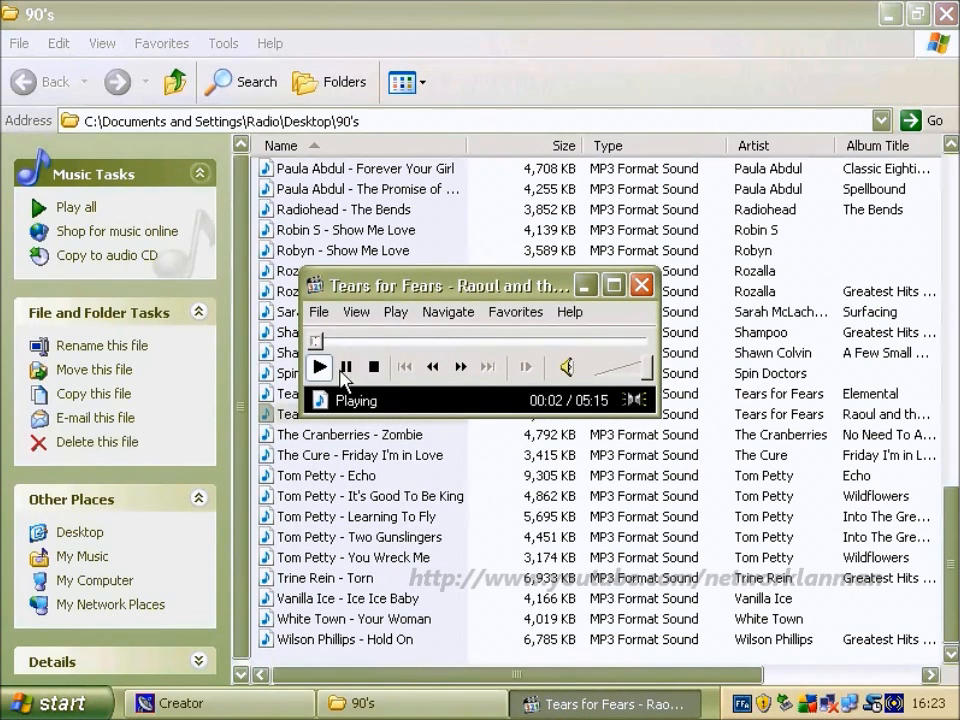
click(374, 367)
click(644, 292)
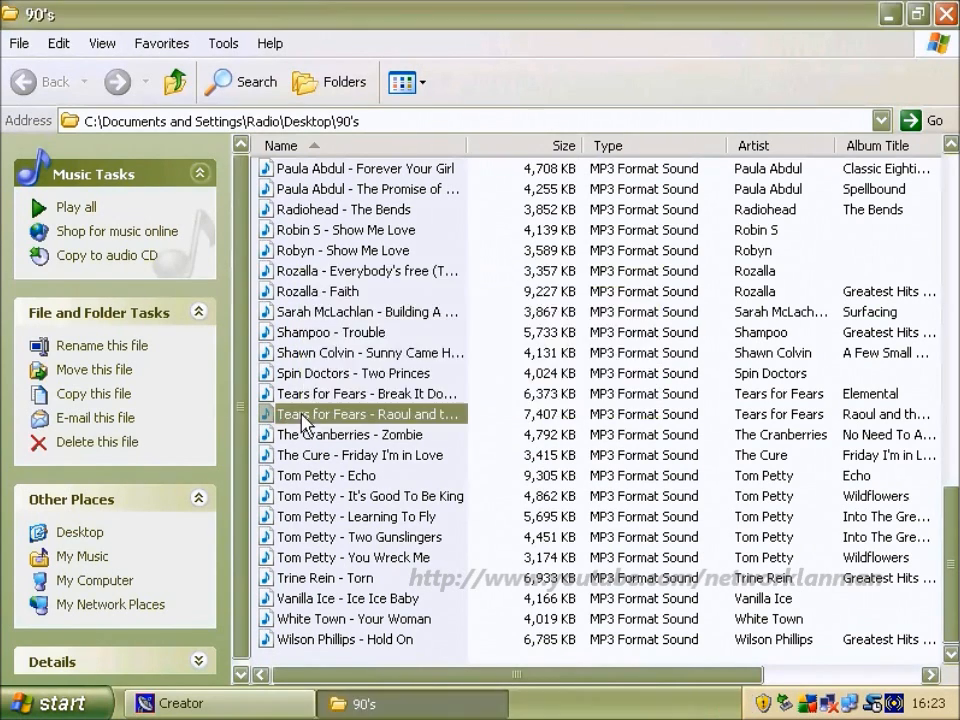
Open Tears for Fears - Raoul and the Kings of Spain in Track Tool, view its timing properties and delete its SPL tag.
right_click(325, 425)
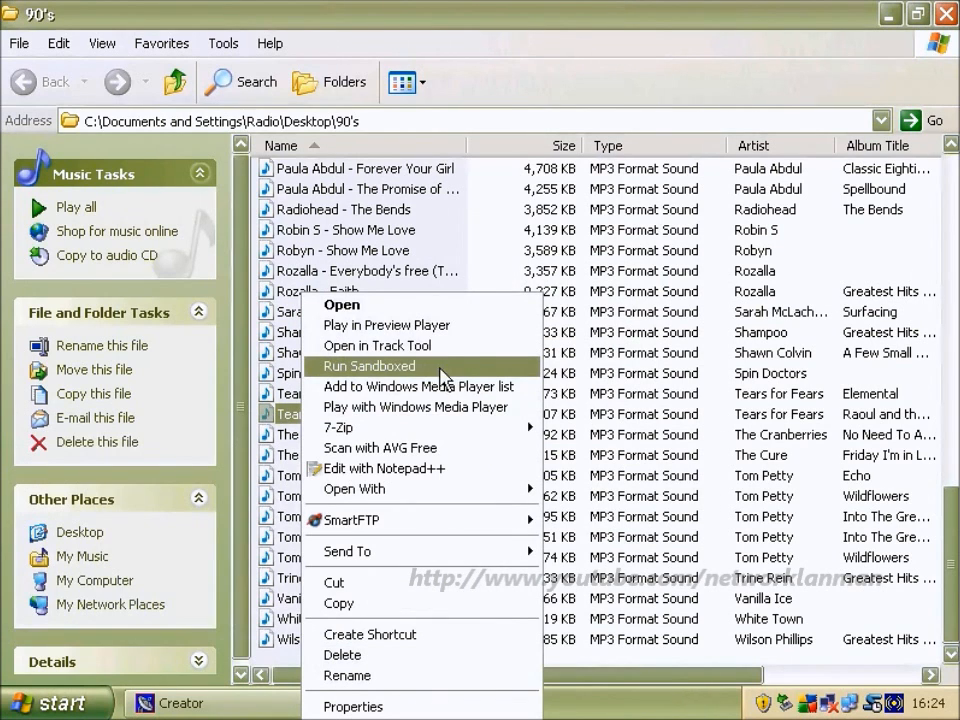
click(450, 347)
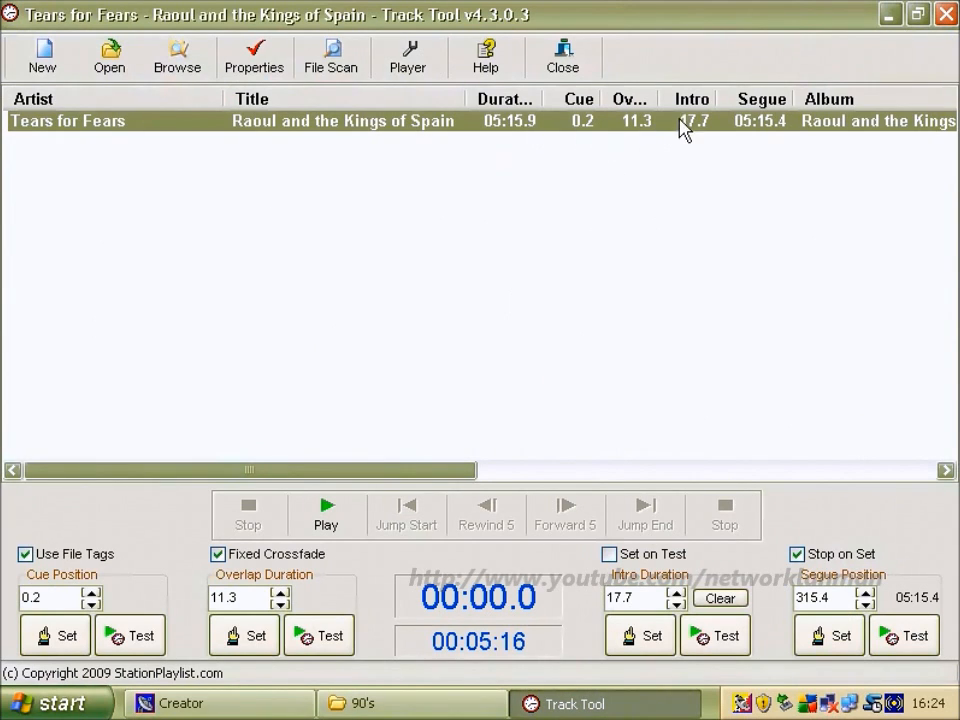
right_click(197, 116)
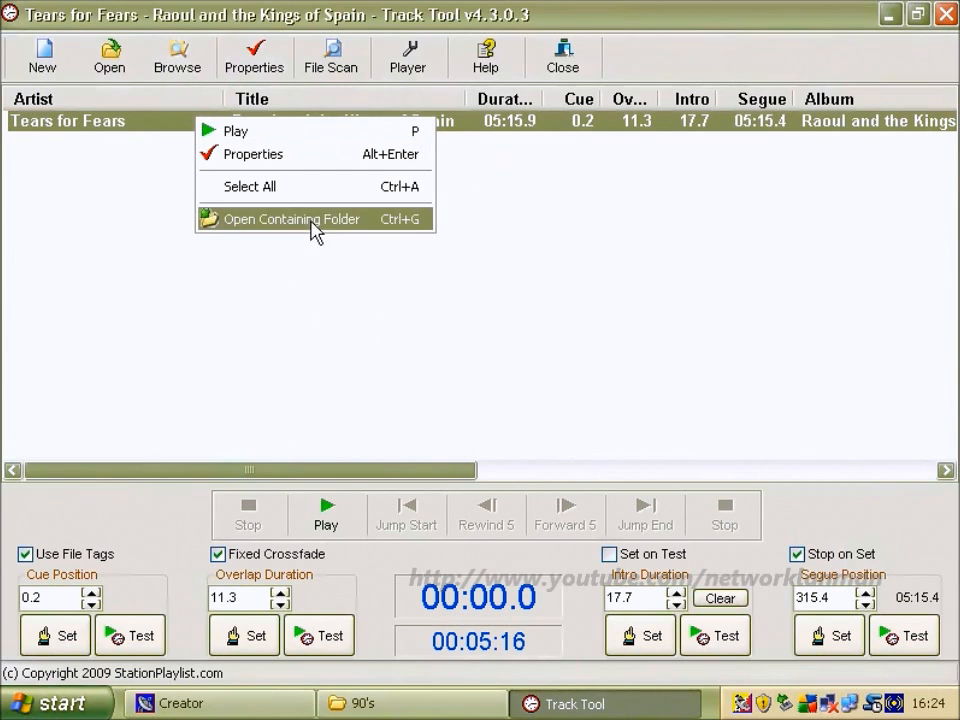
click(310, 156)
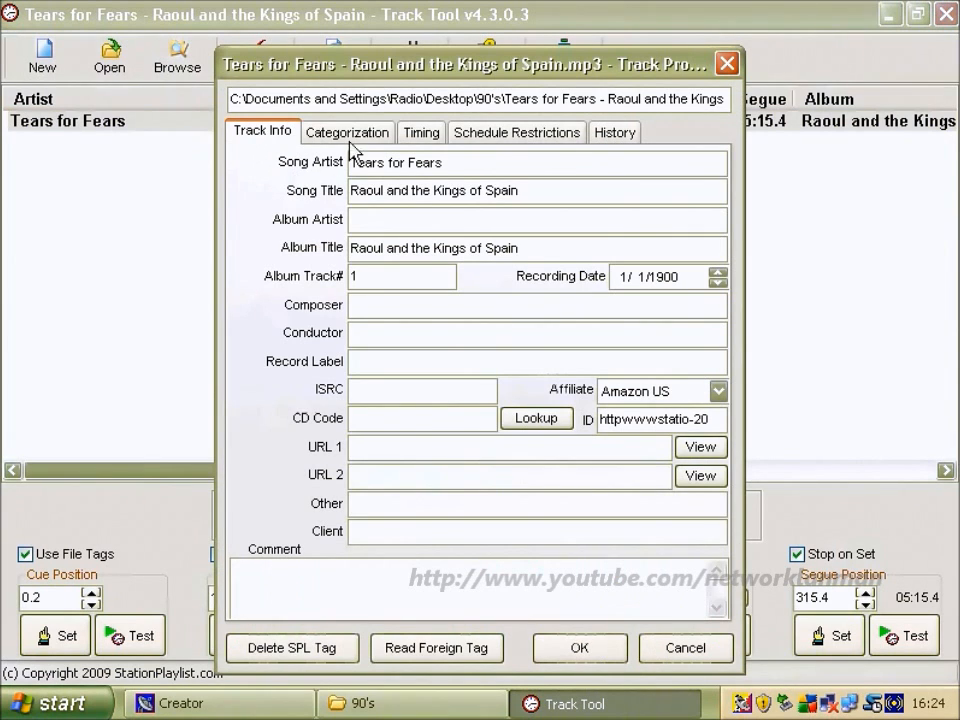
click(462, 133)
click(406, 132)
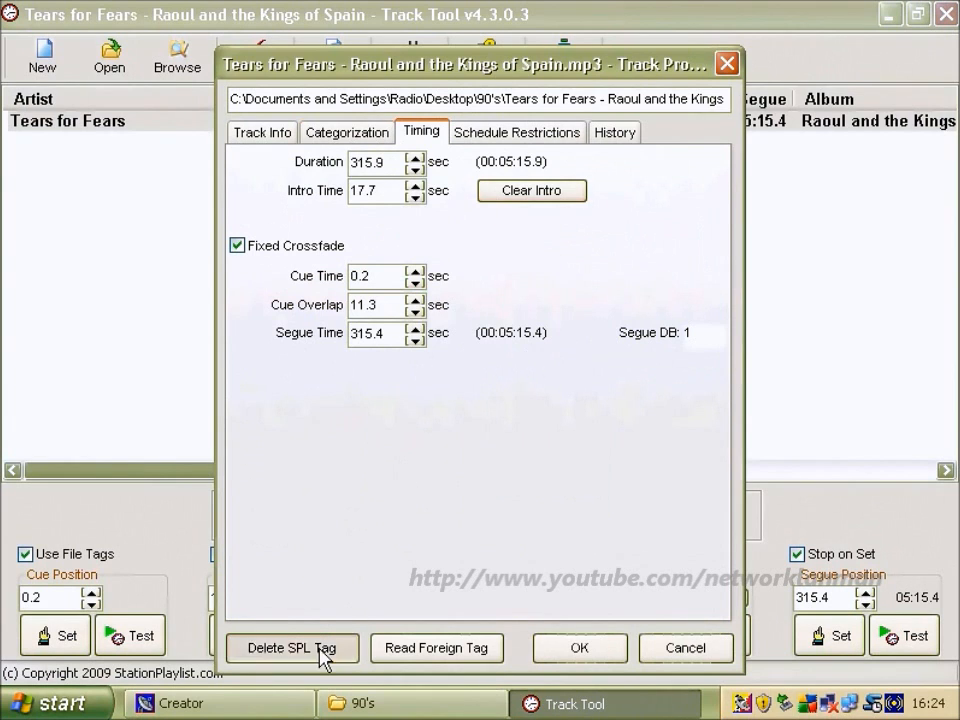
key(Escape)
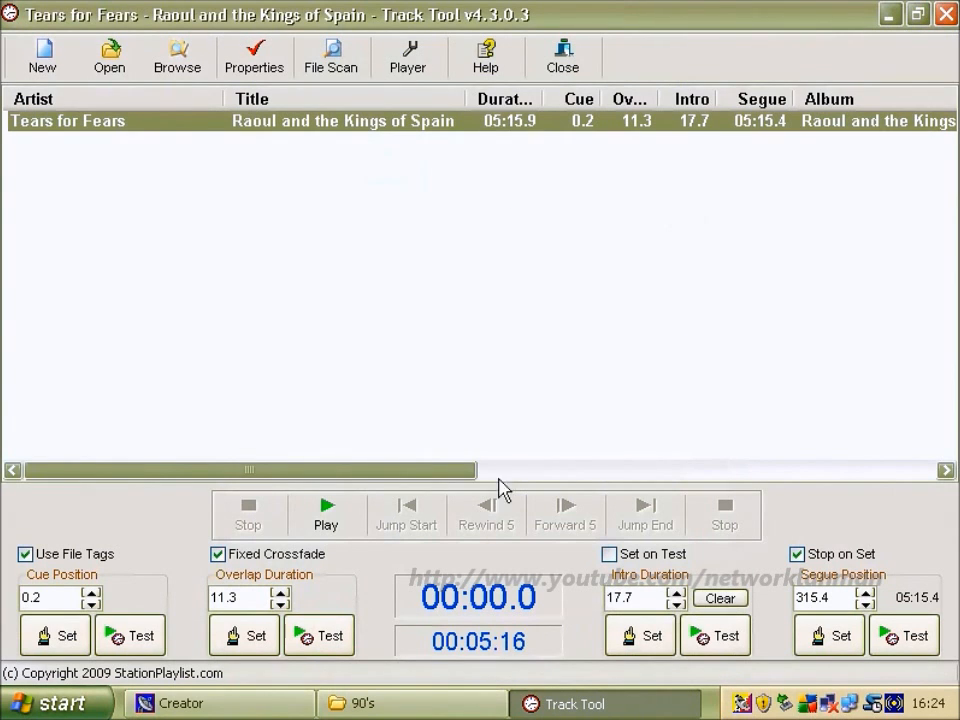
Clear the track list and reload Tears for Fears - Raoul and the Kings of Spain from the 90's folder.
key(ctrl+n)
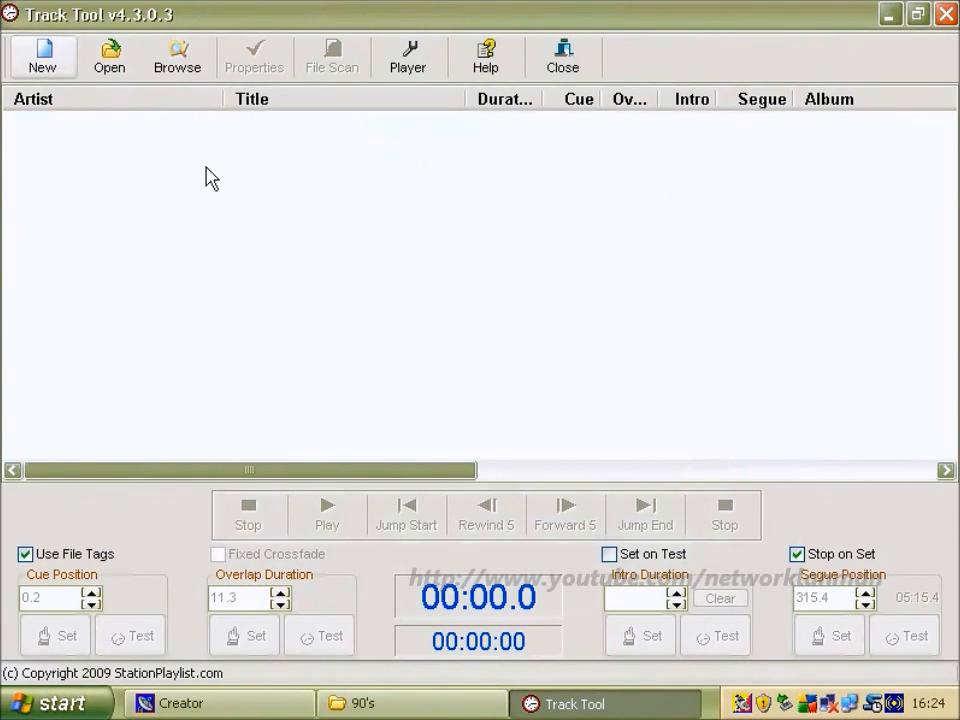
click(105, 76)
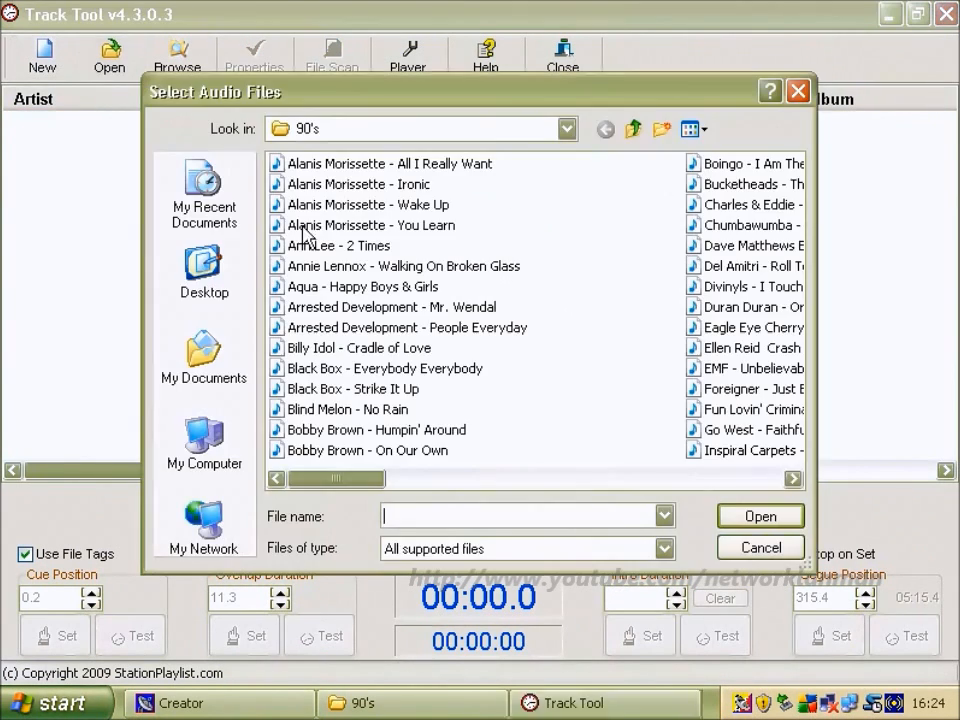
click(658, 484)
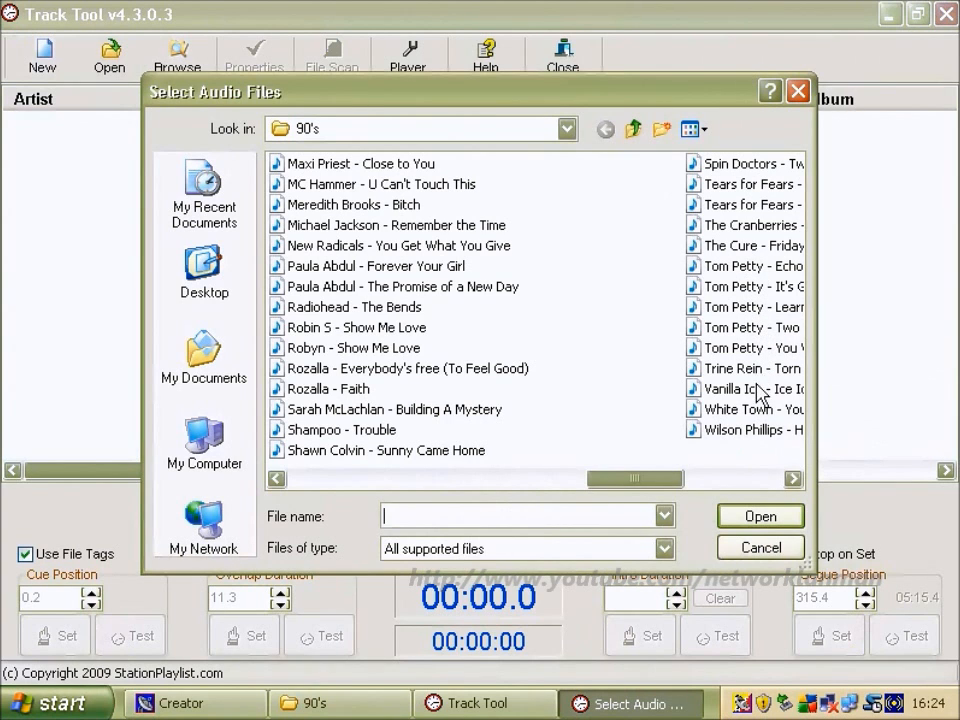
click(765, 205)
click(752, 516)
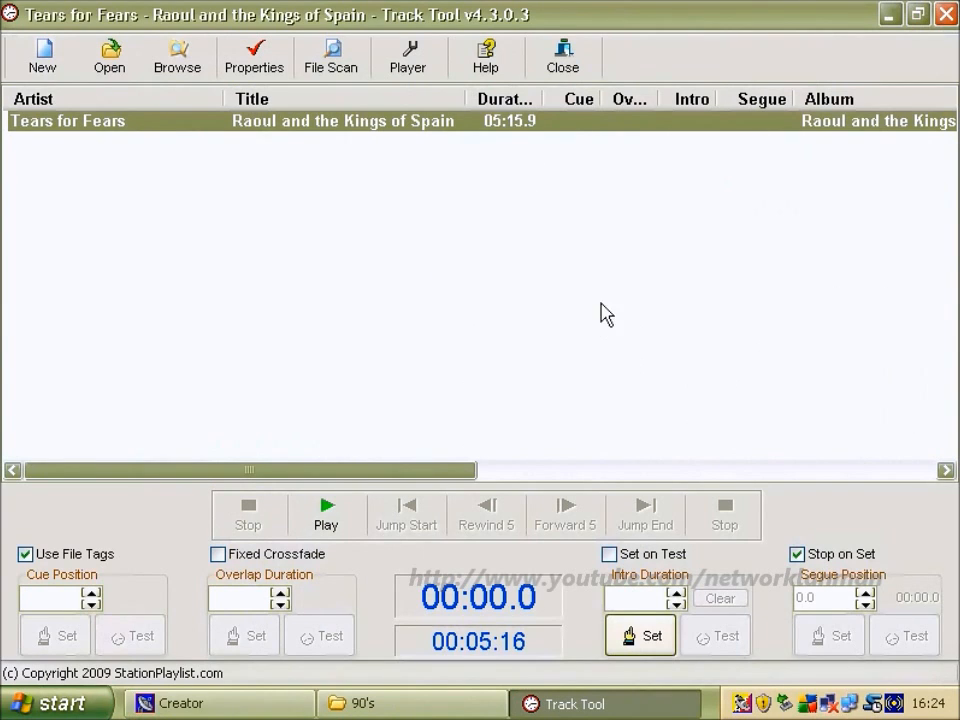
Enable Fixed Crossfade for Raoul and the Kings of Spain and reselect the track in the list.
click(285, 556)
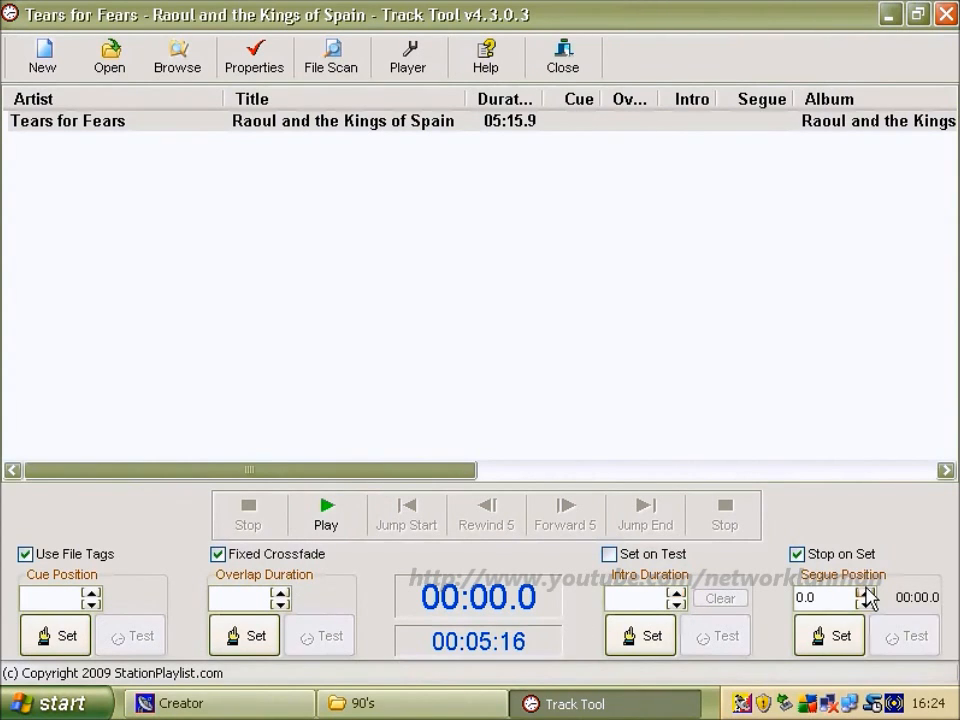
click(497, 343)
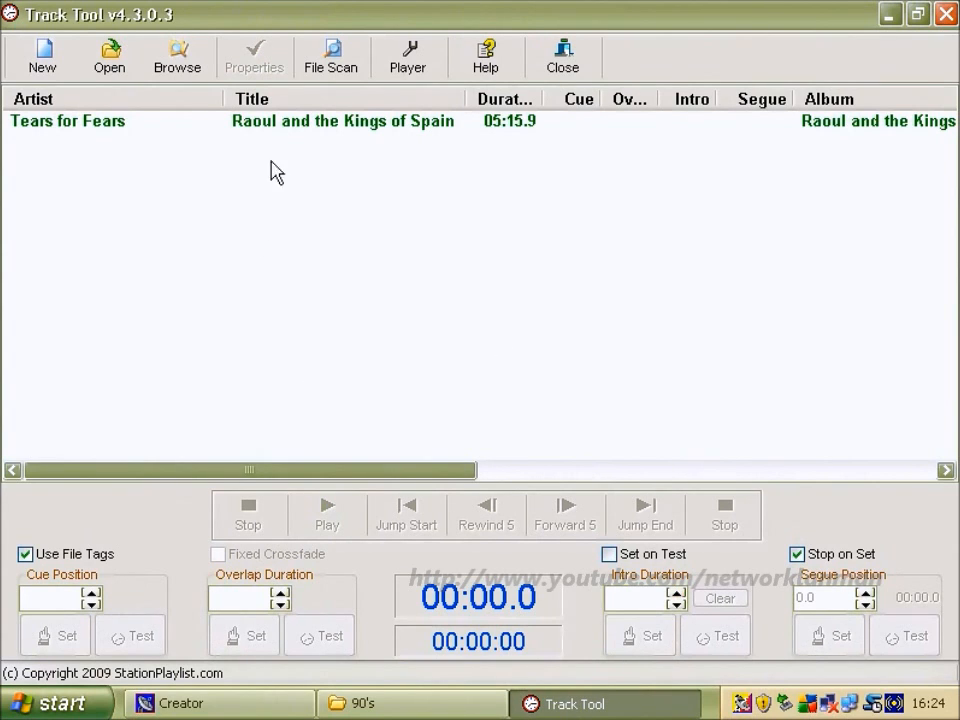
click(288, 122)
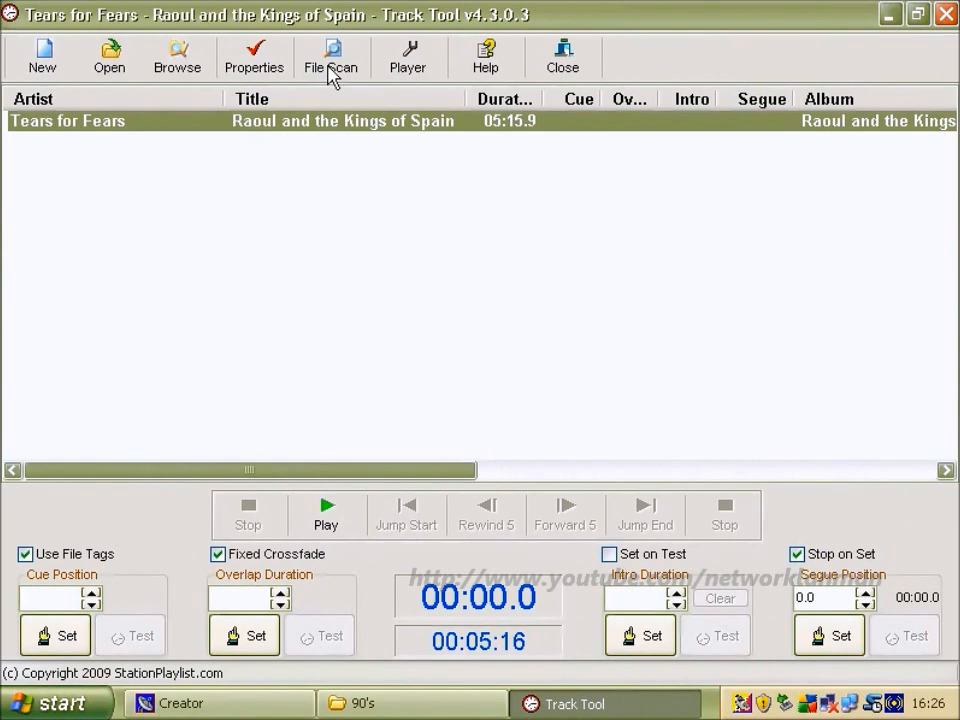
Run a crossfade file scan on all loaded tracks with the default crossfading thresholds, and close the scan dialog.
click(332, 77)
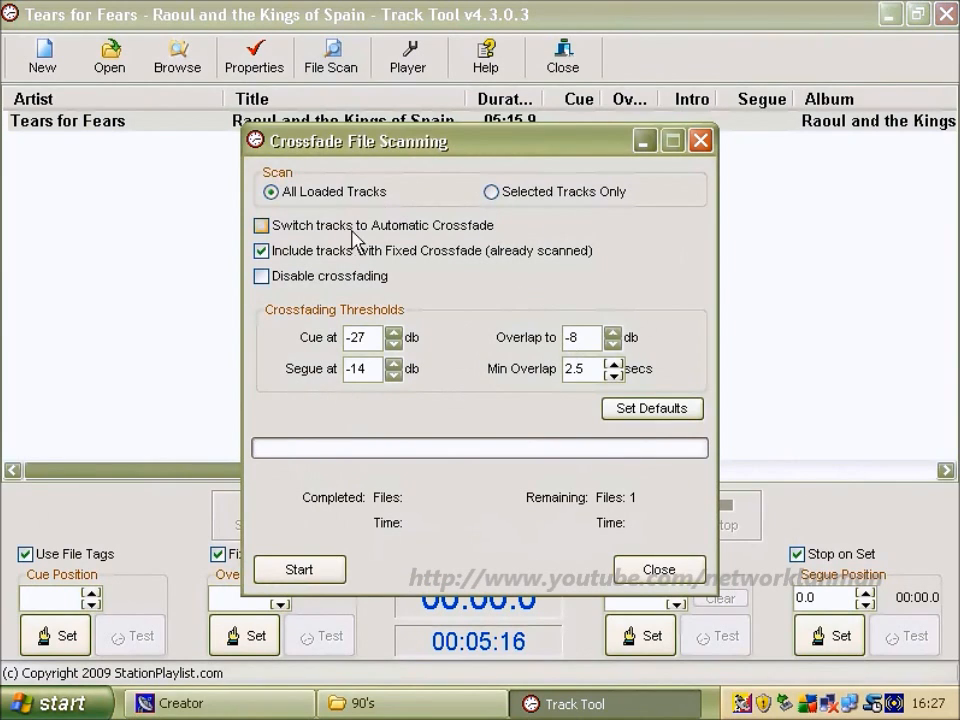
click(632, 410)
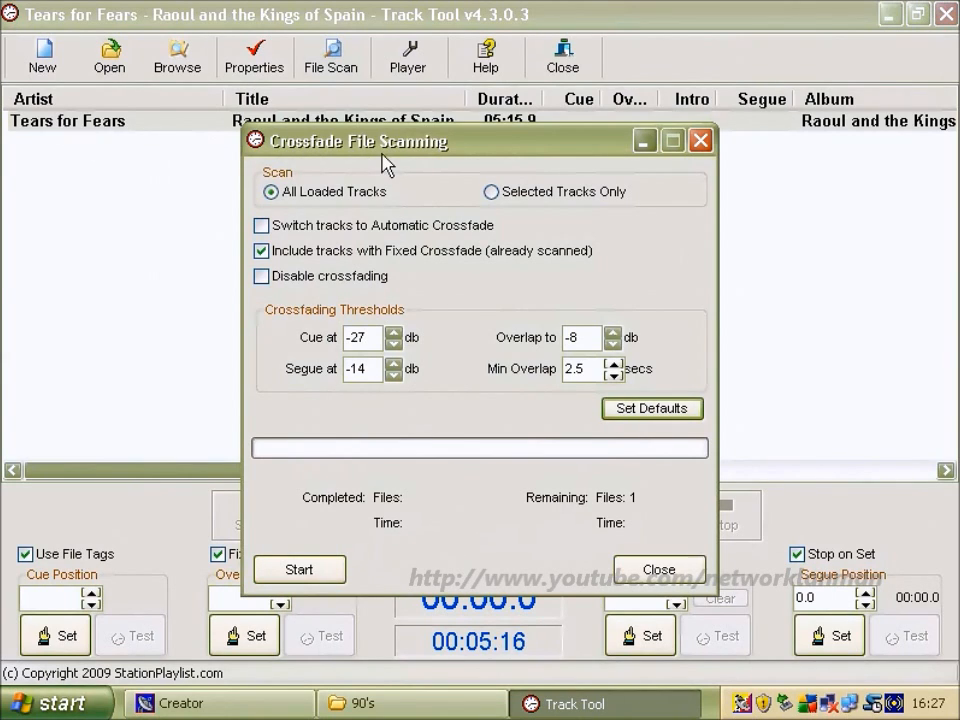
click(316, 574)
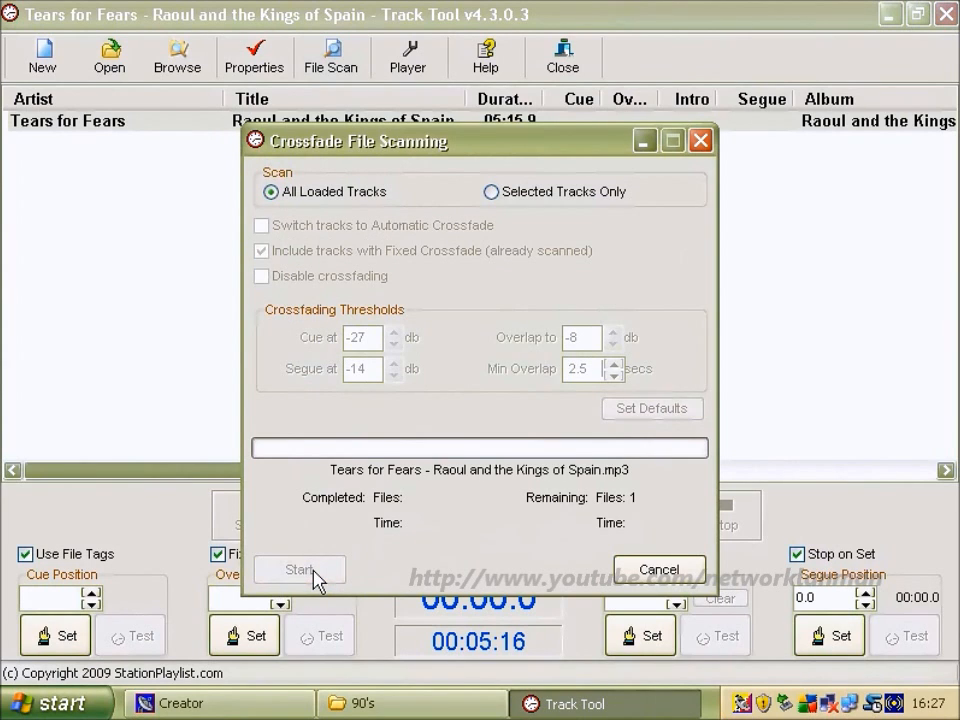
click(645, 572)
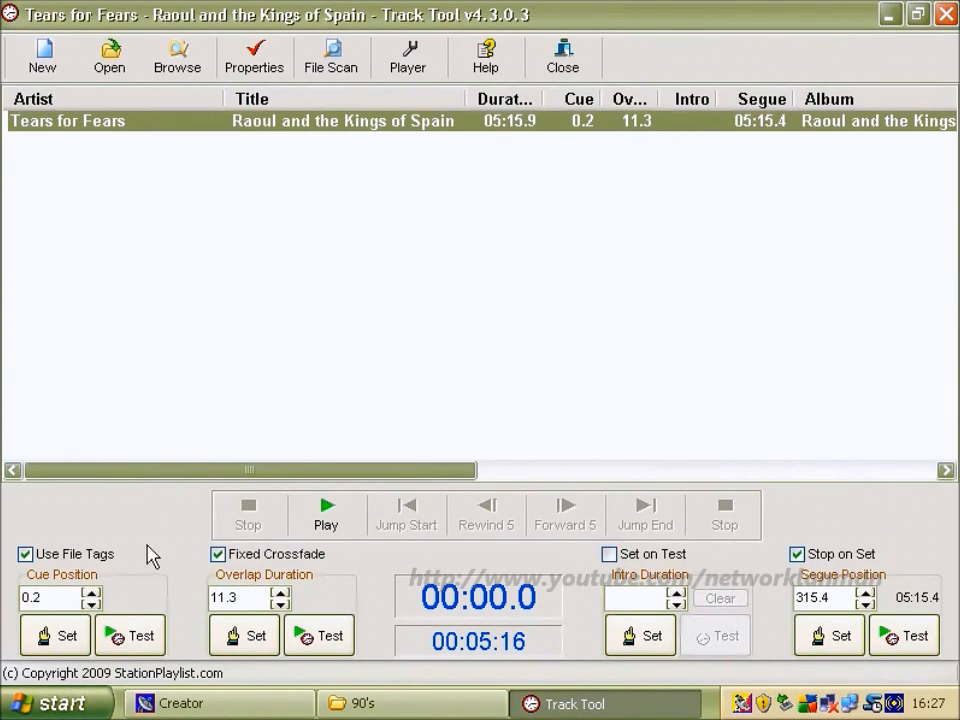
Test the track's cue position and its overlap duration, stopping playback after each test.
click(137, 640)
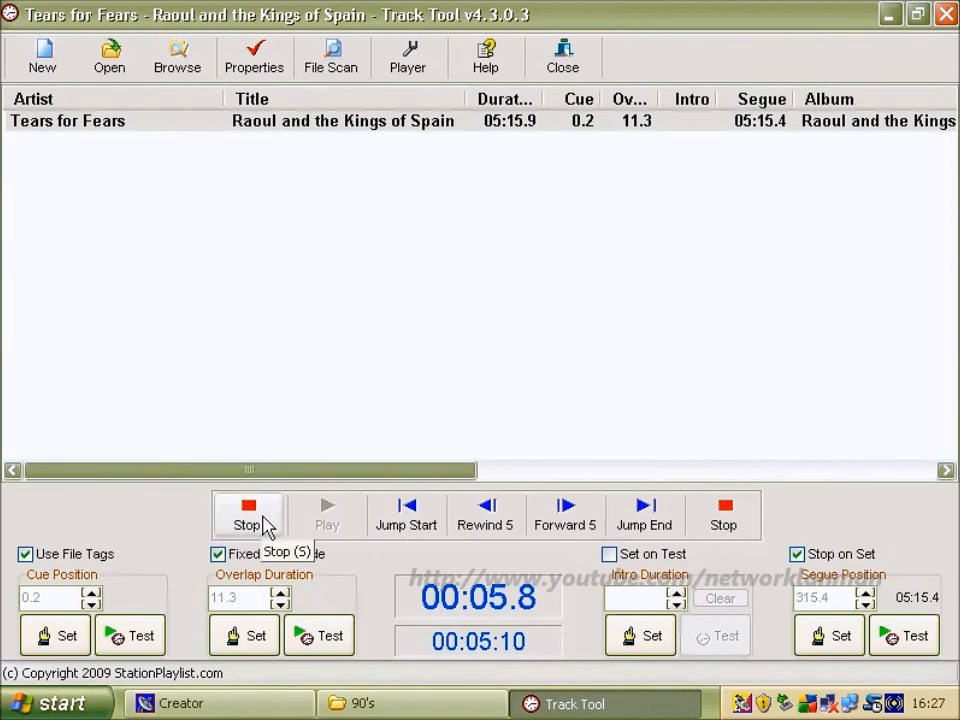
click(264, 527)
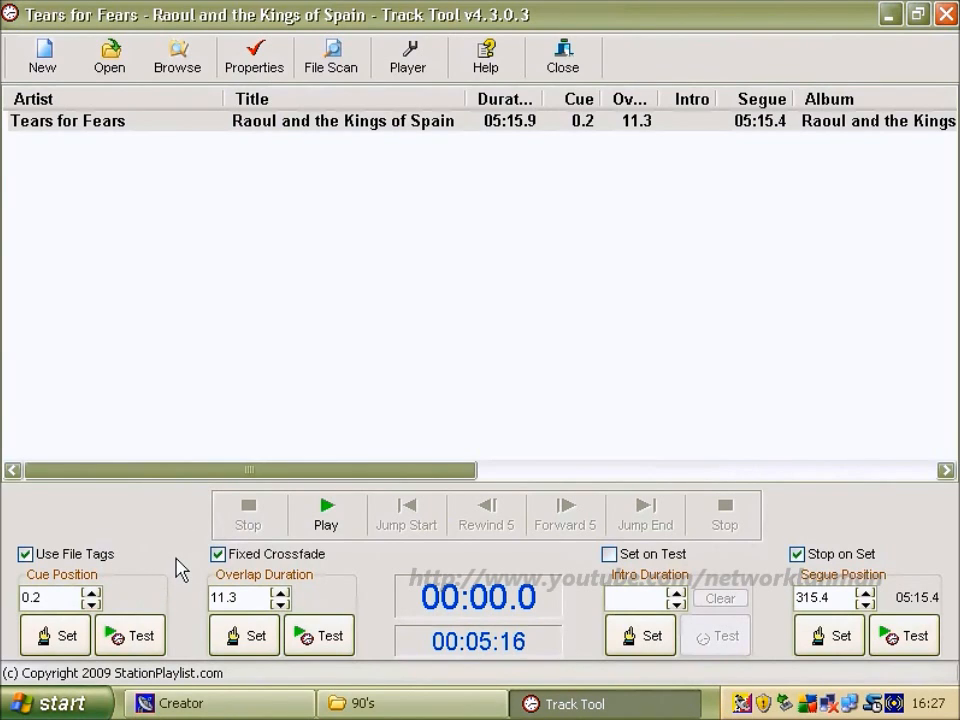
click(322, 642)
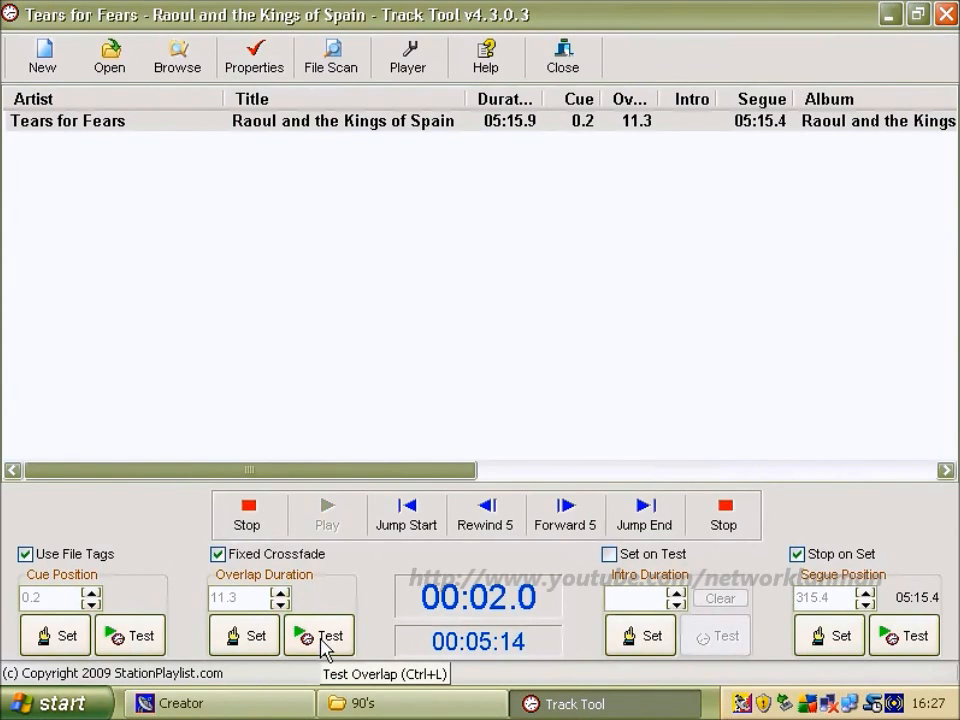
click(260, 512)
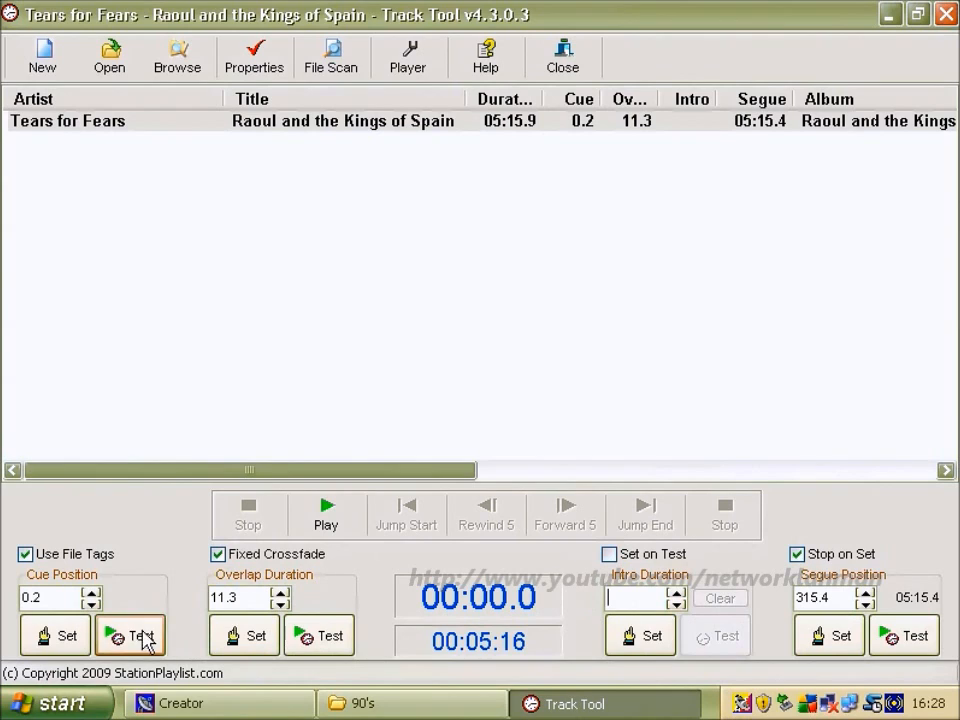
Play the track, skip ahead to where the vocals start and set the intro duration there at 17.7 seconds.
click(326, 532)
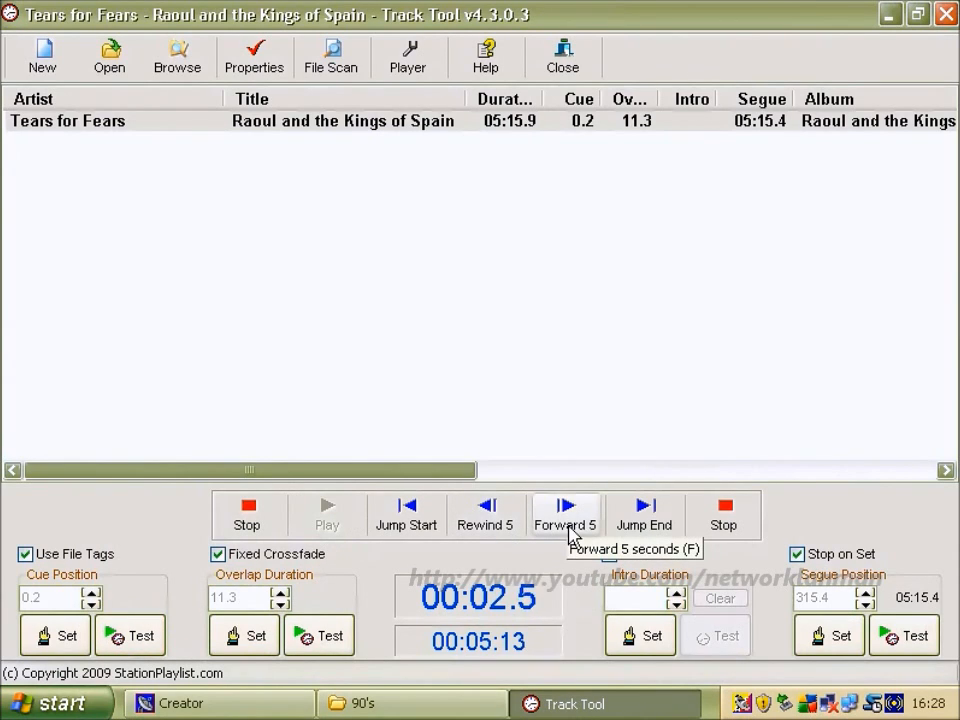
click(568, 524)
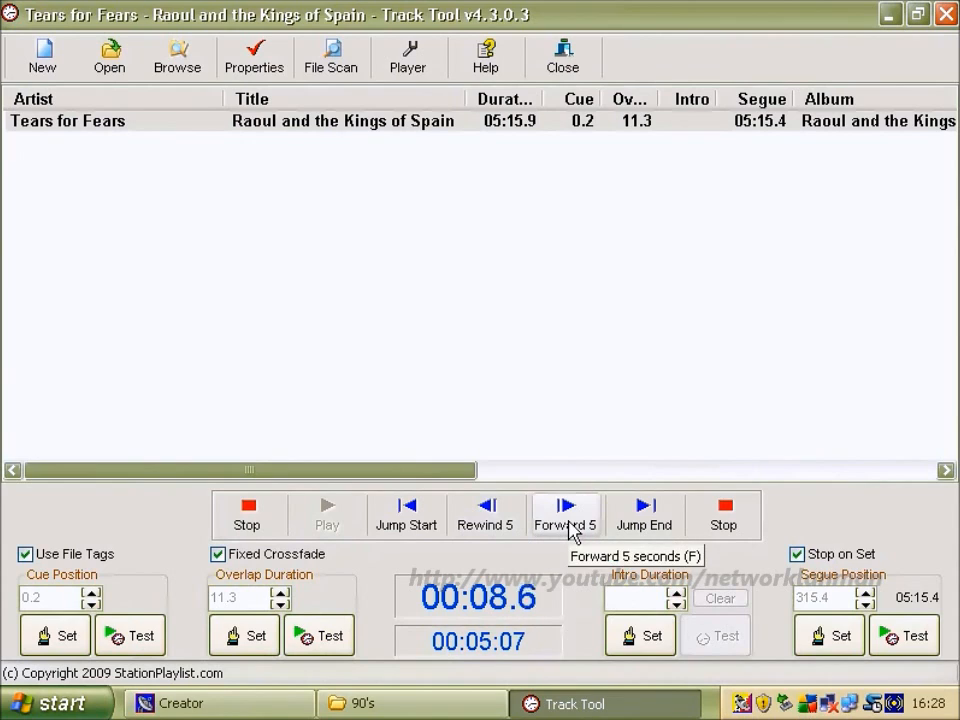
click(568, 524)
click(569, 524)
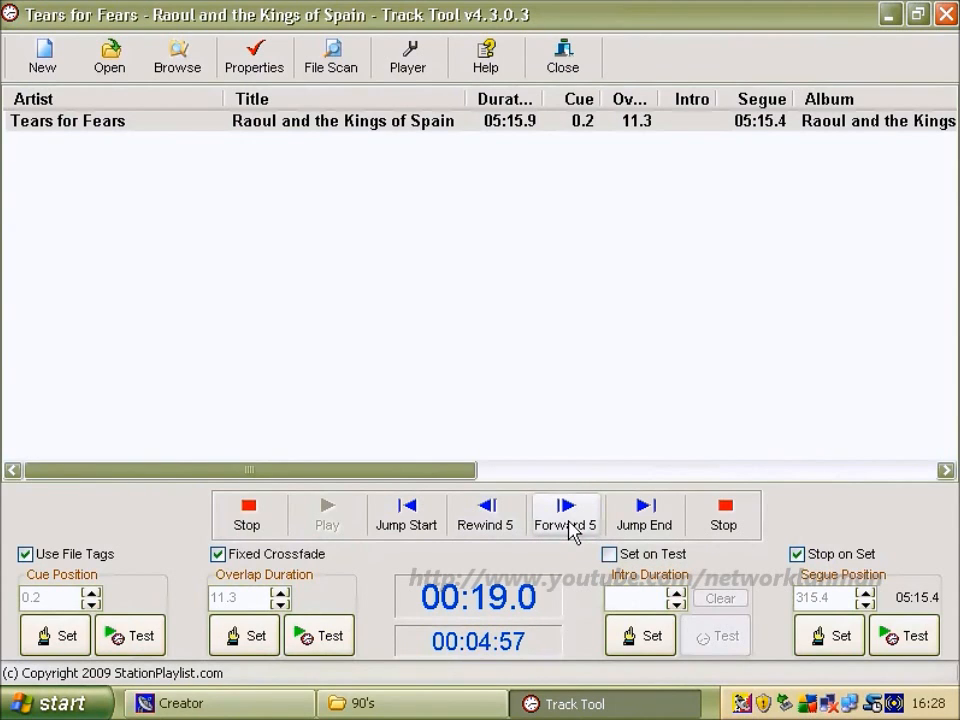
click(499, 525)
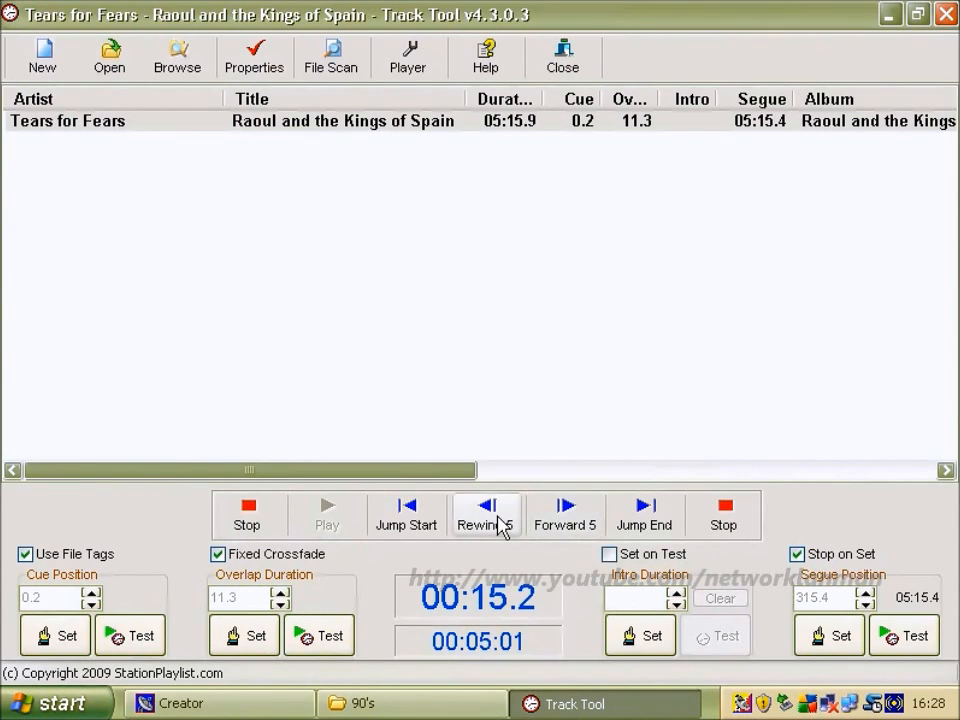
click(643, 634)
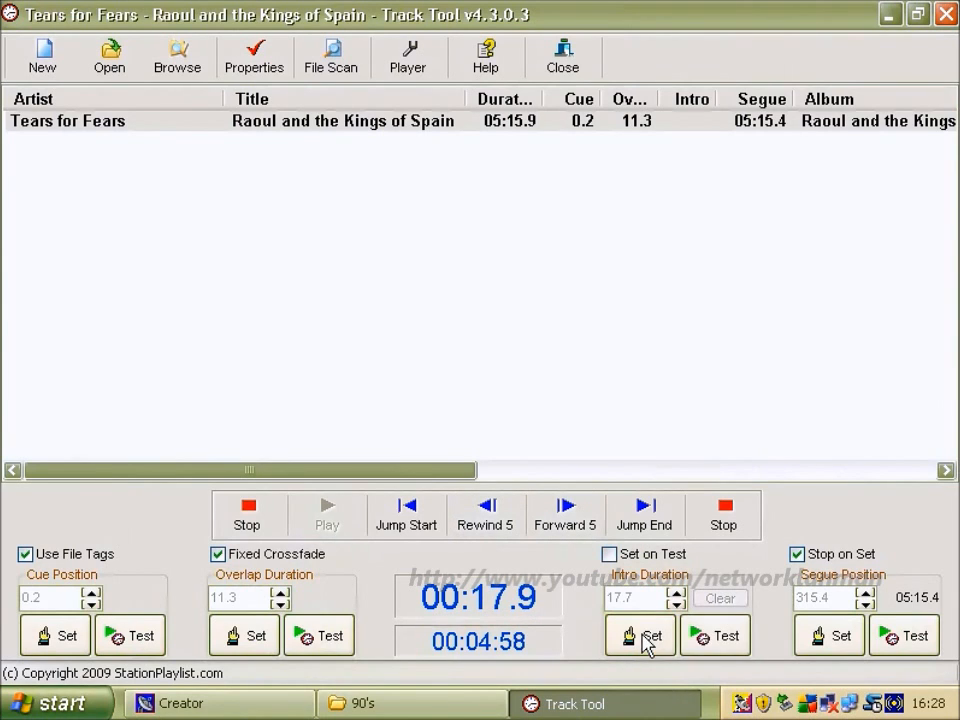
Test playback from the end of the track's intro and stop it.
click(741, 637)
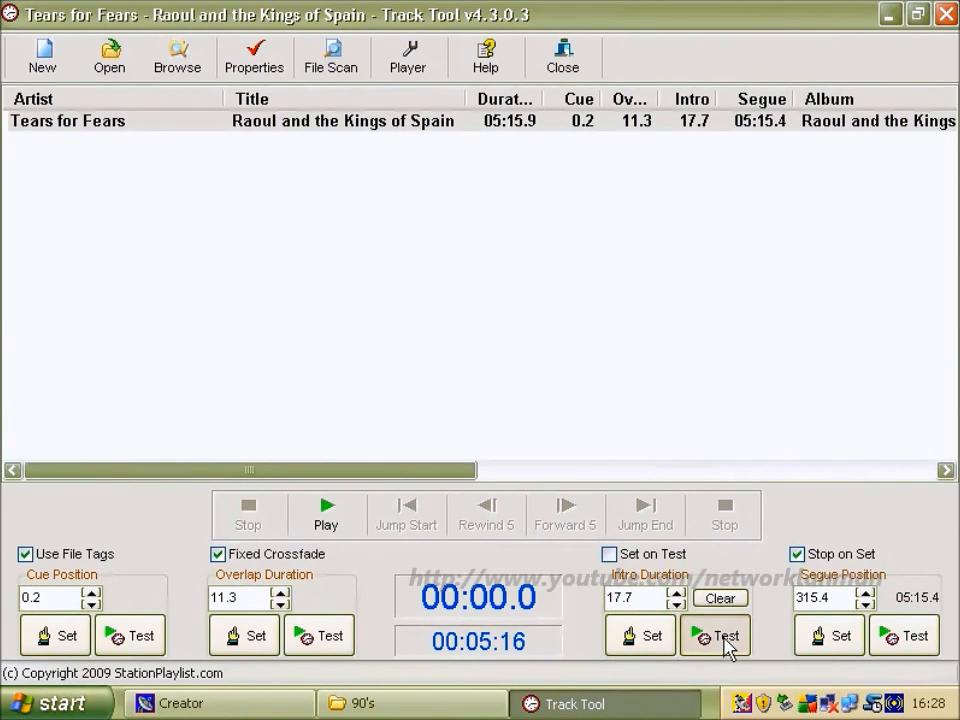
click(727, 648)
click(724, 518)
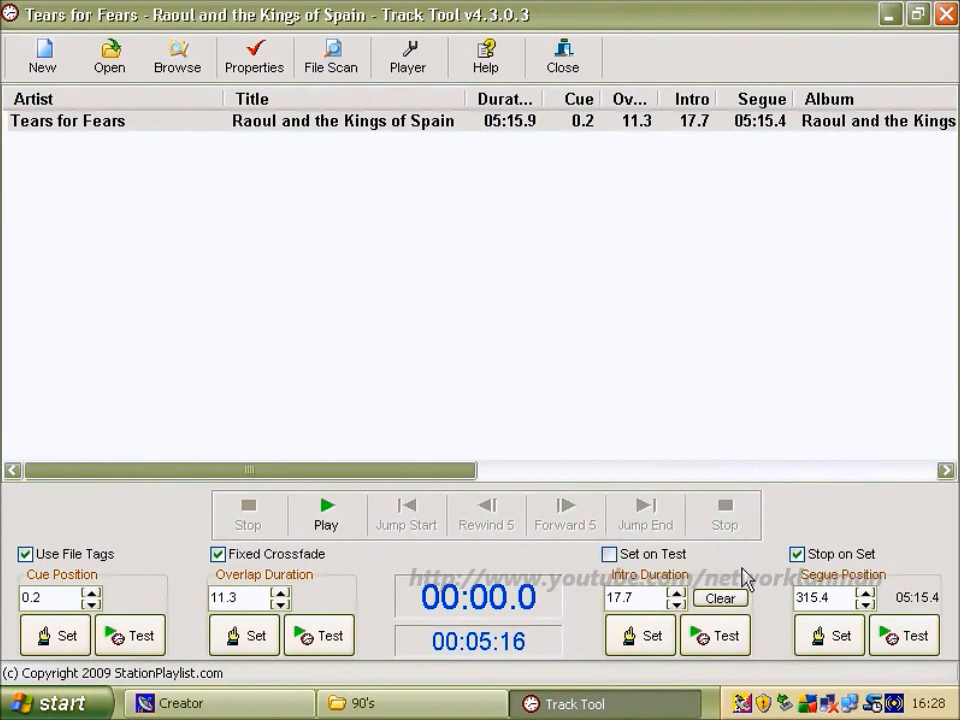
Try an intro duration of 17.5 seconds, test playback from that point and stop it.
click(677, 604)
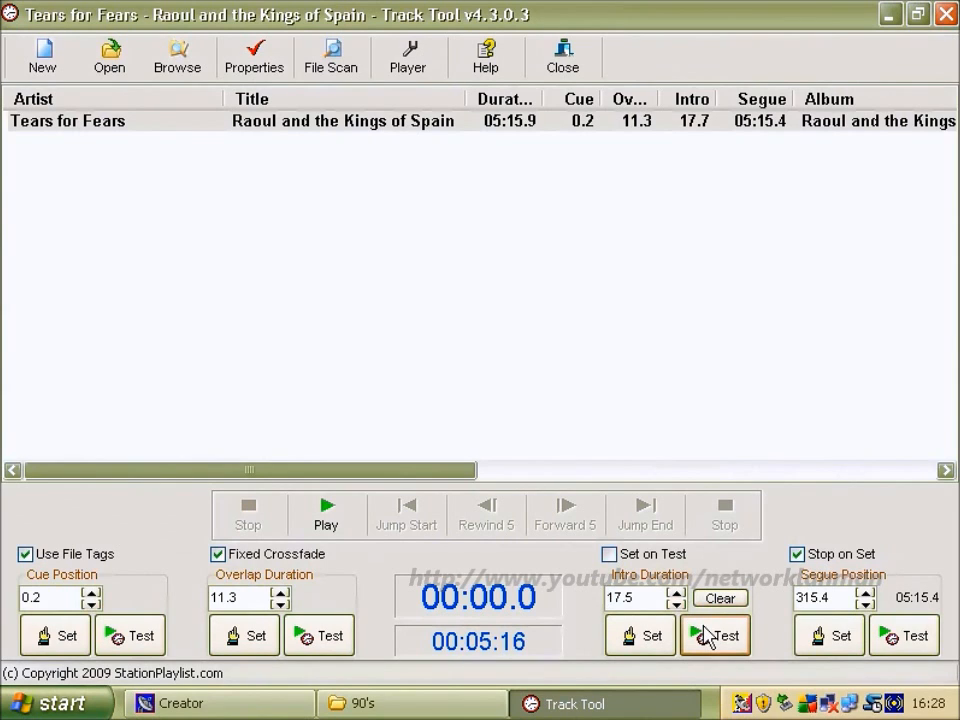
click(707, 636)
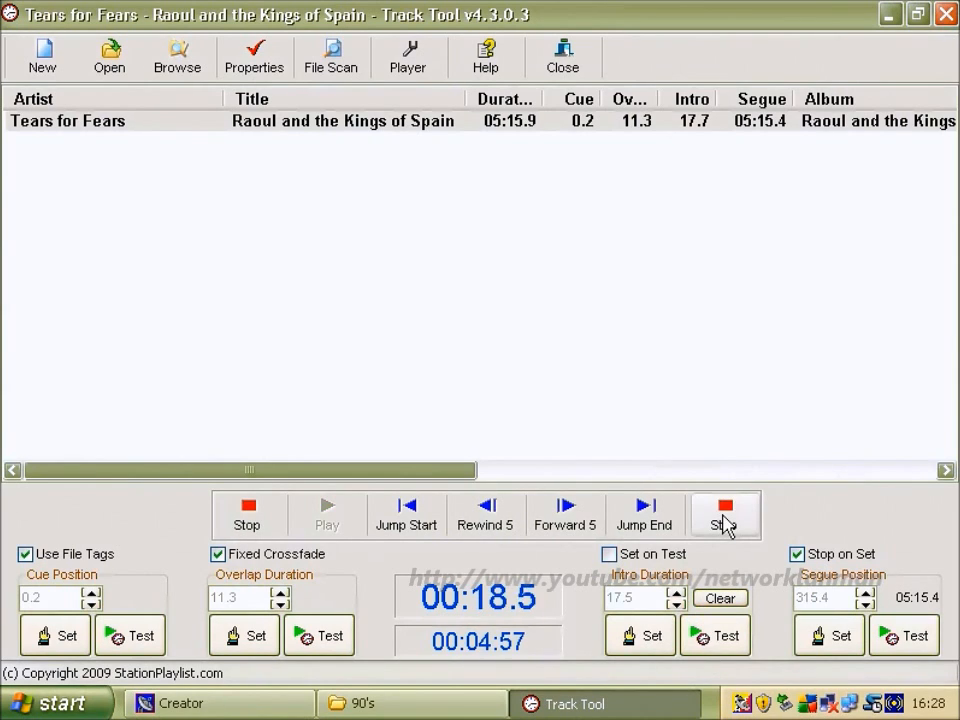
click(724, 522)
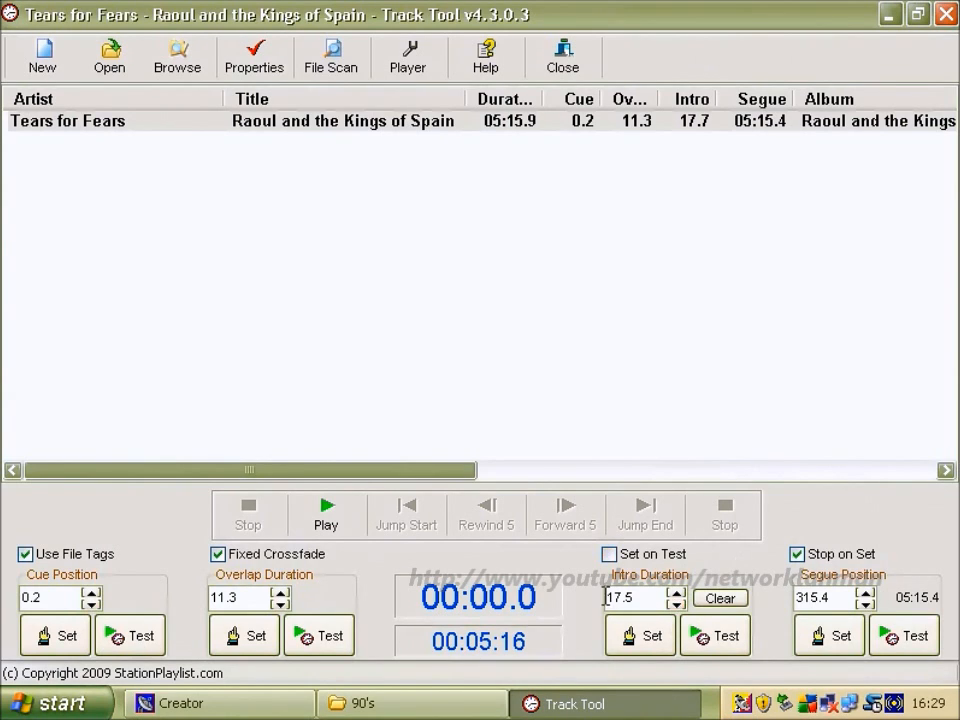
Test the track's segue position, reselect the track in the list and close Track Tool.
click(912, 645)
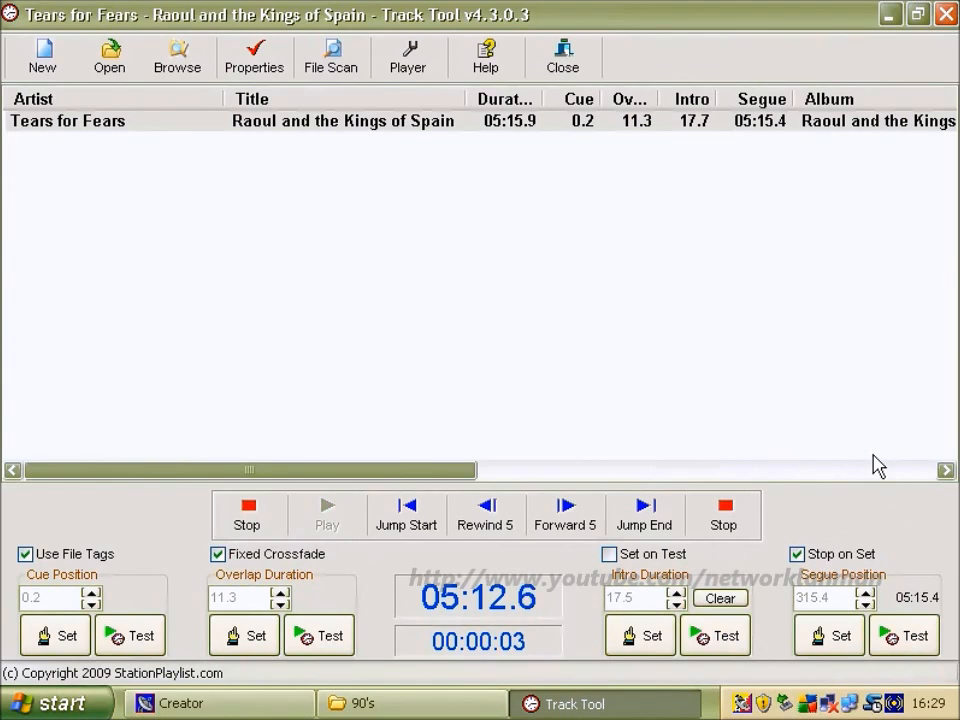
click(905, 635)
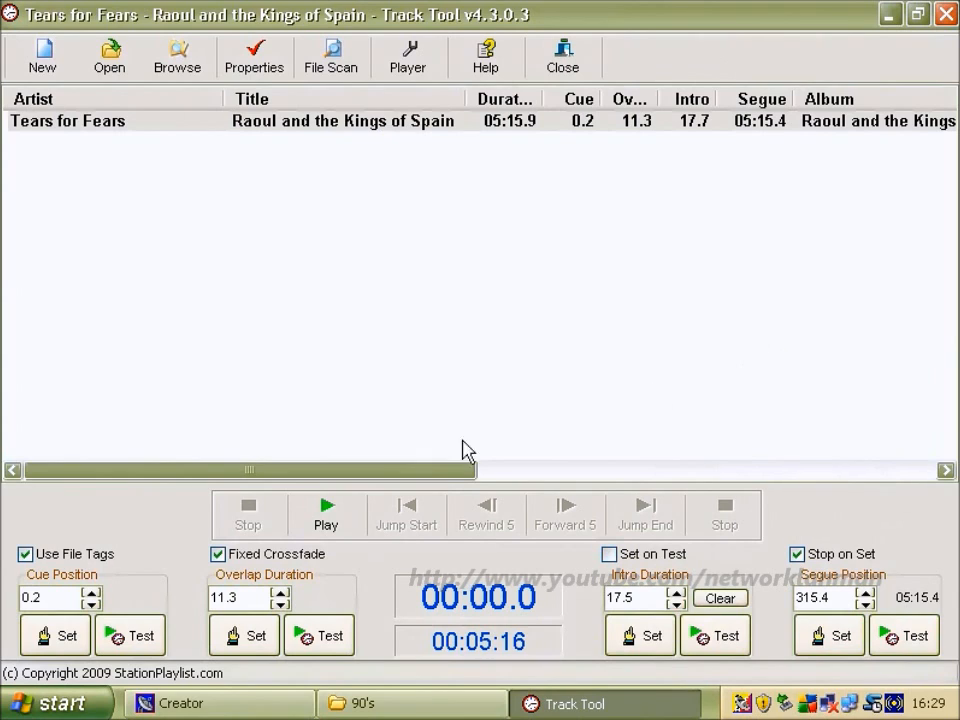
click(376, 126)
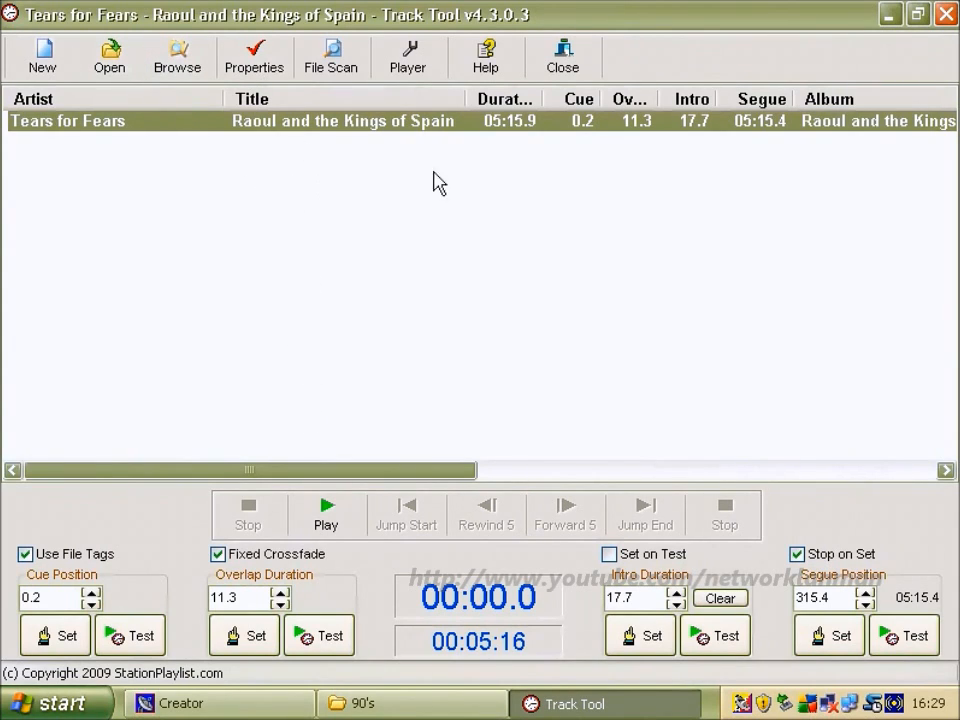
click(945, 14)
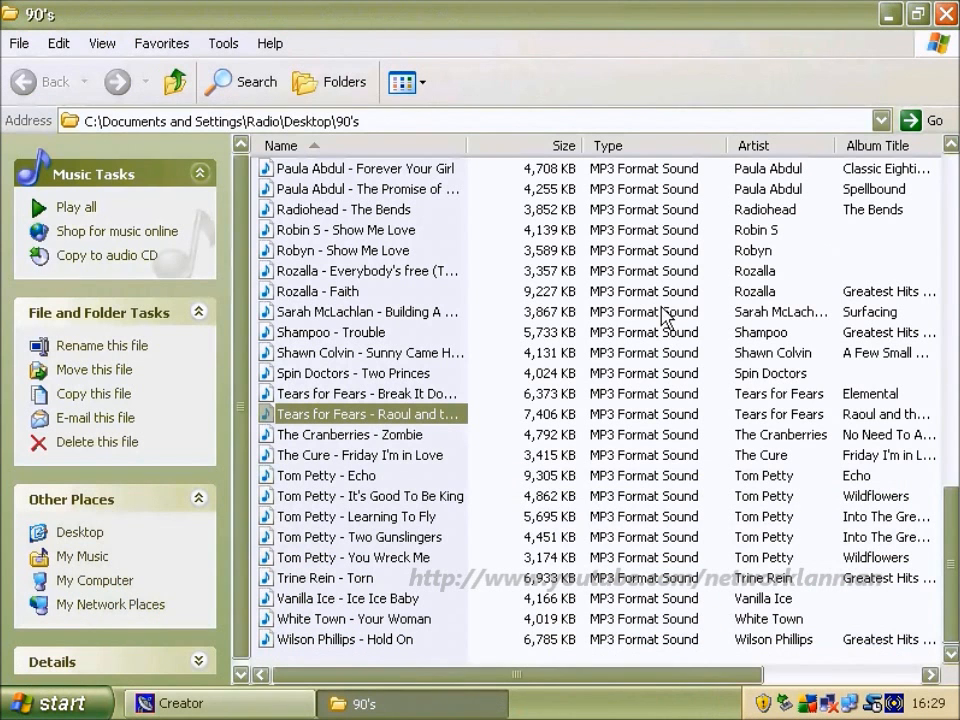
Close the 90's folder, bring Creator back to its run options and choose Sunday, October 11, 2009 as the playlist start day.
click(943, 13)
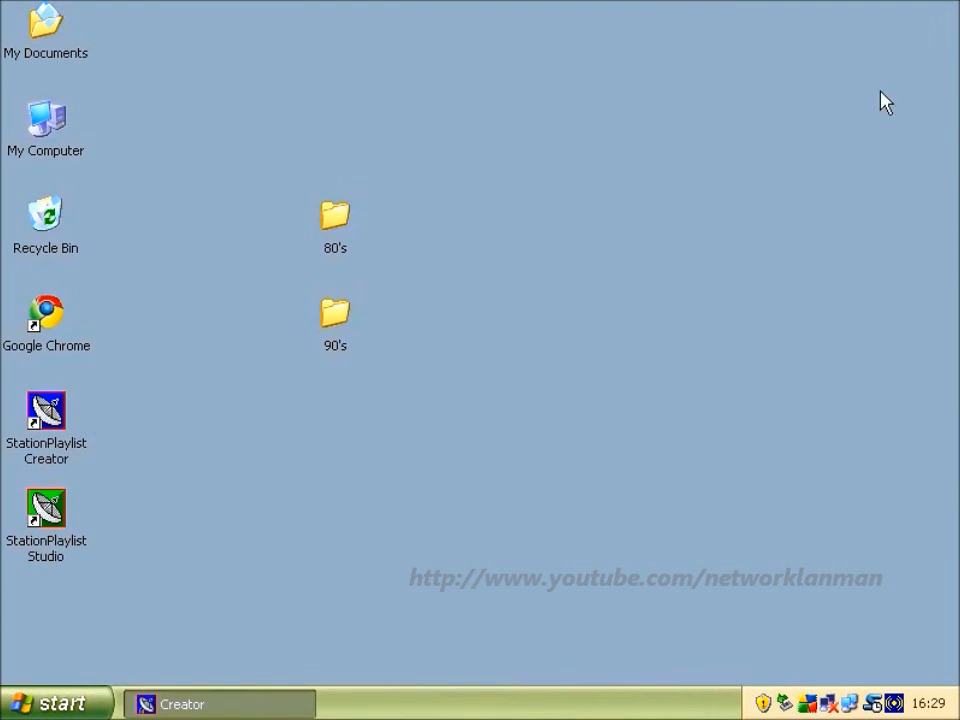
click(250, 708)
click(690, 174)
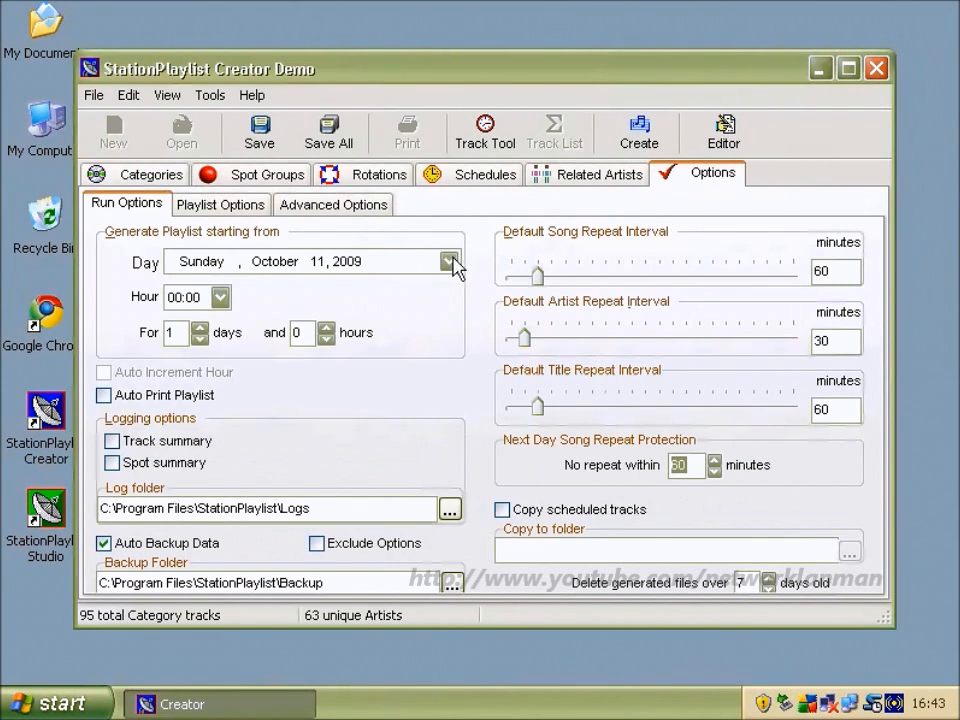
click(449, 262)
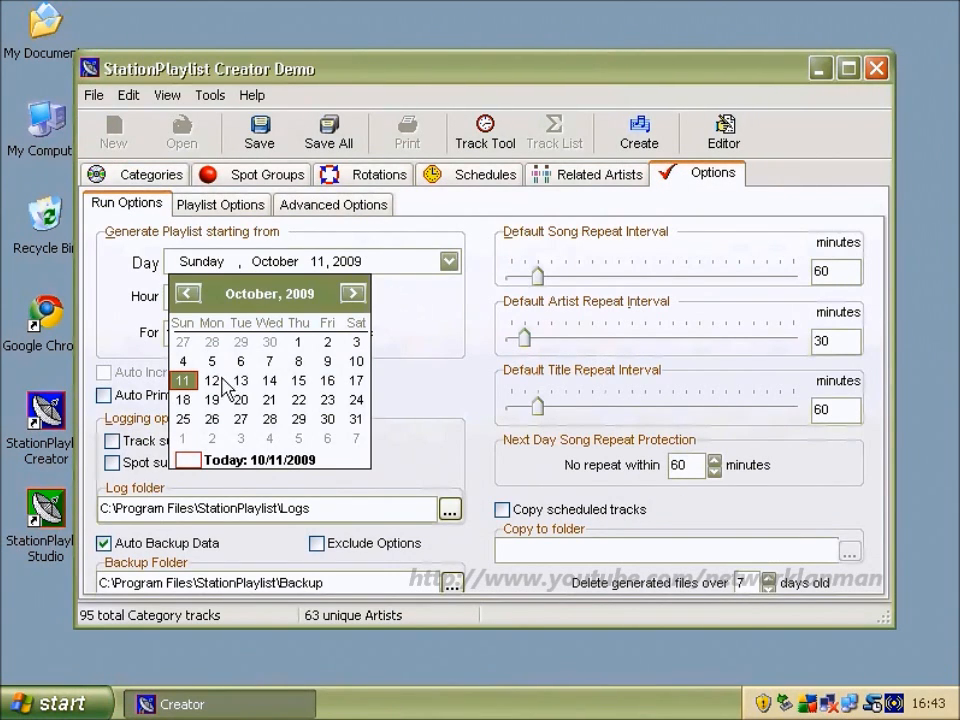
click(184, 384)
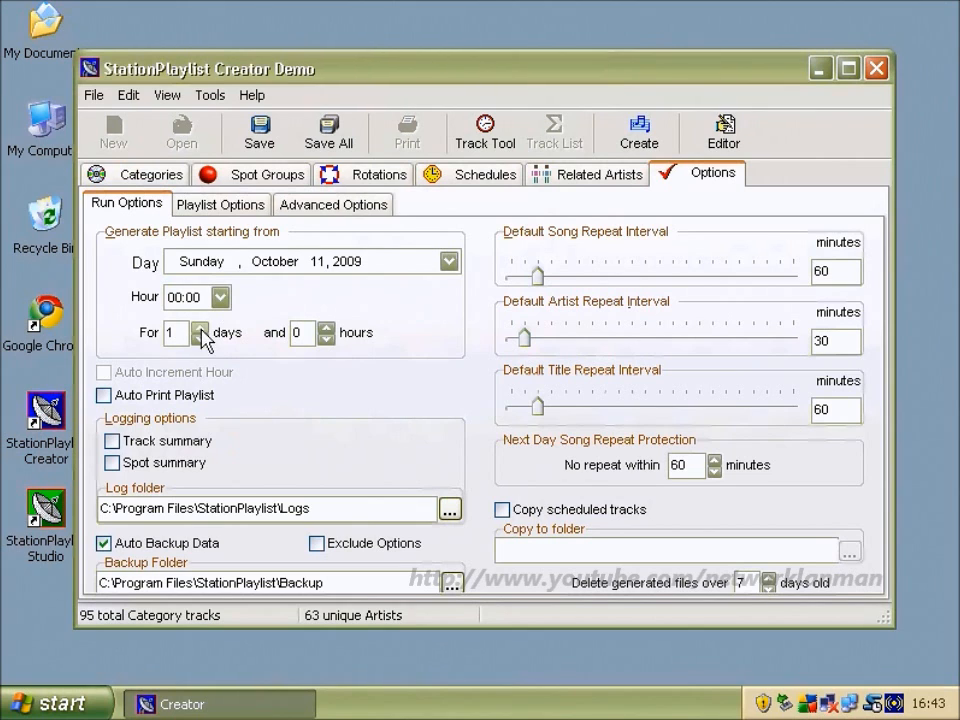
Generate the day's playlist, review the 80's and 90's category usage in the creation report, and close the report.
click(628, 130)
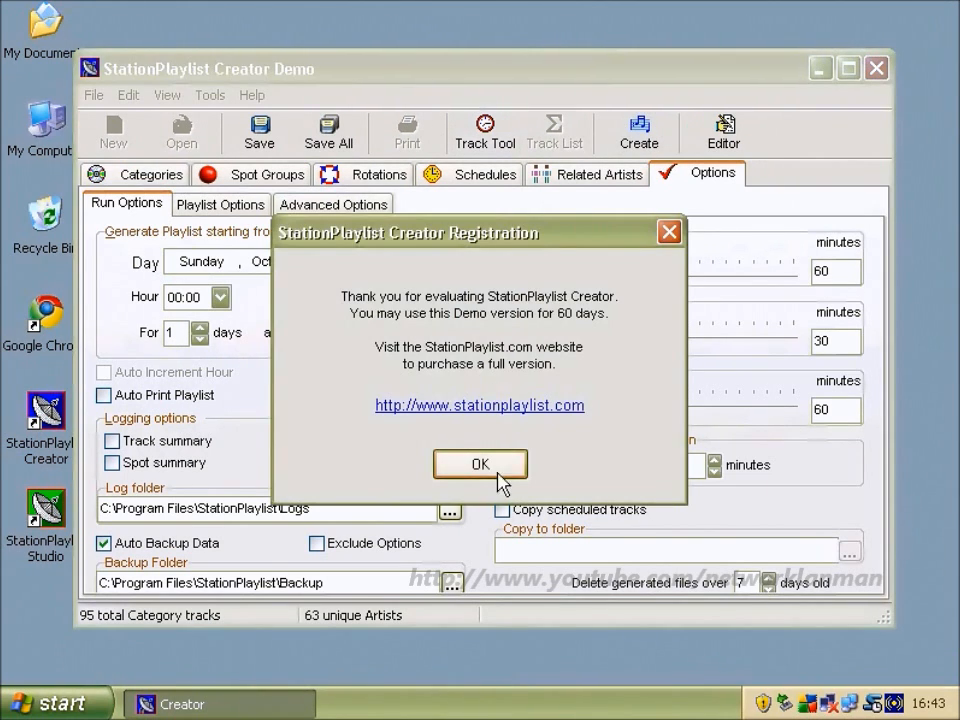
click(497, 470)
drag(730, 312, 727, 340)
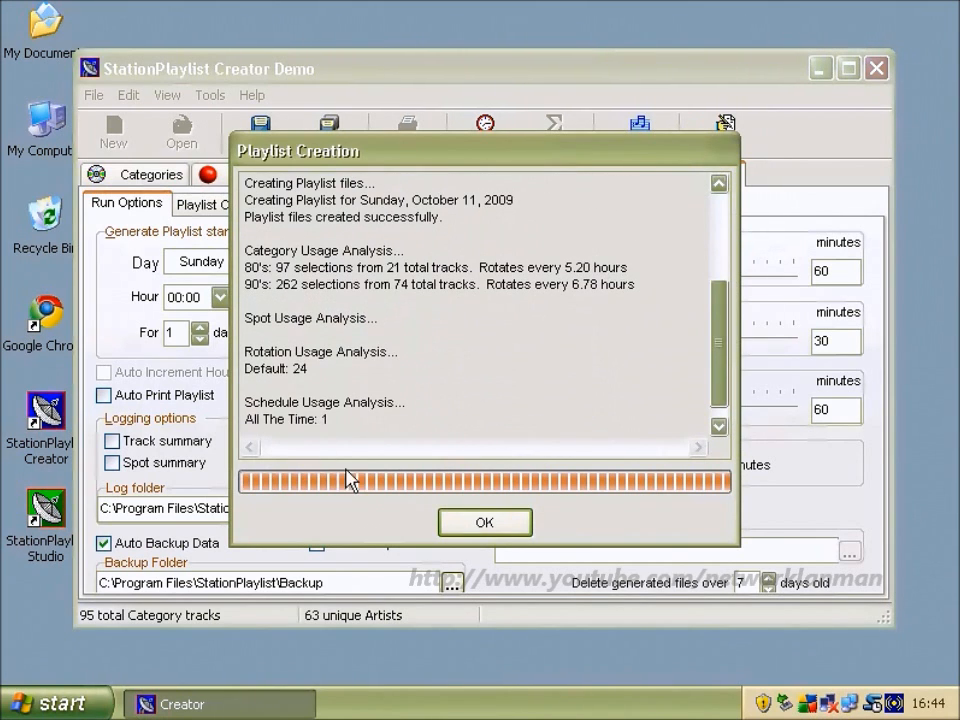
drag(565, 266, 592, 266)
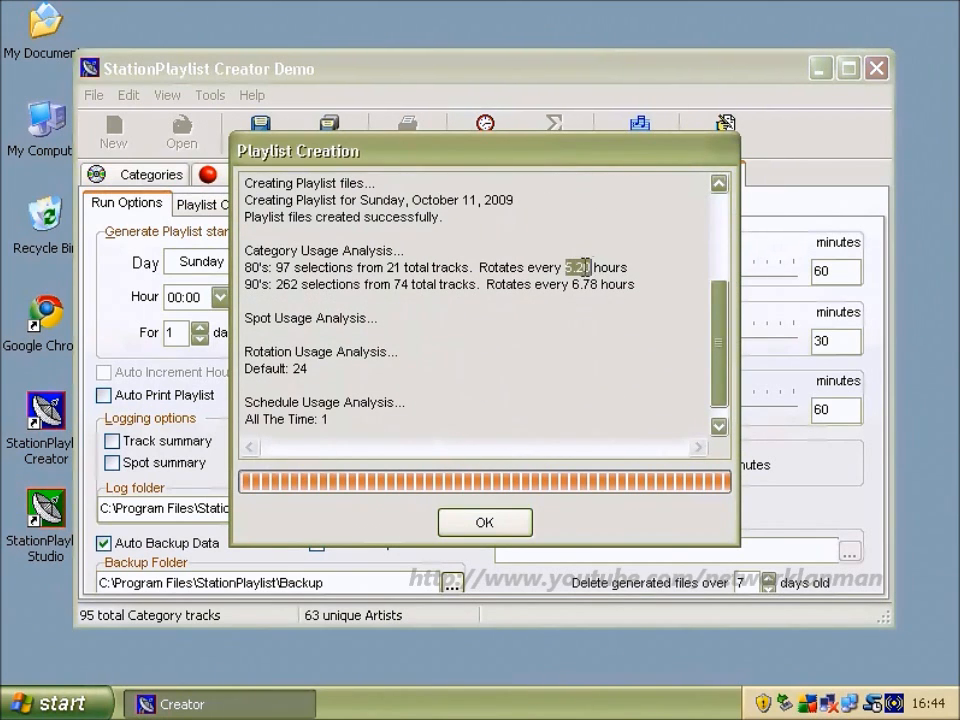
drag(246, 267, 329, 270)
drag(598, 288, 513, 295)
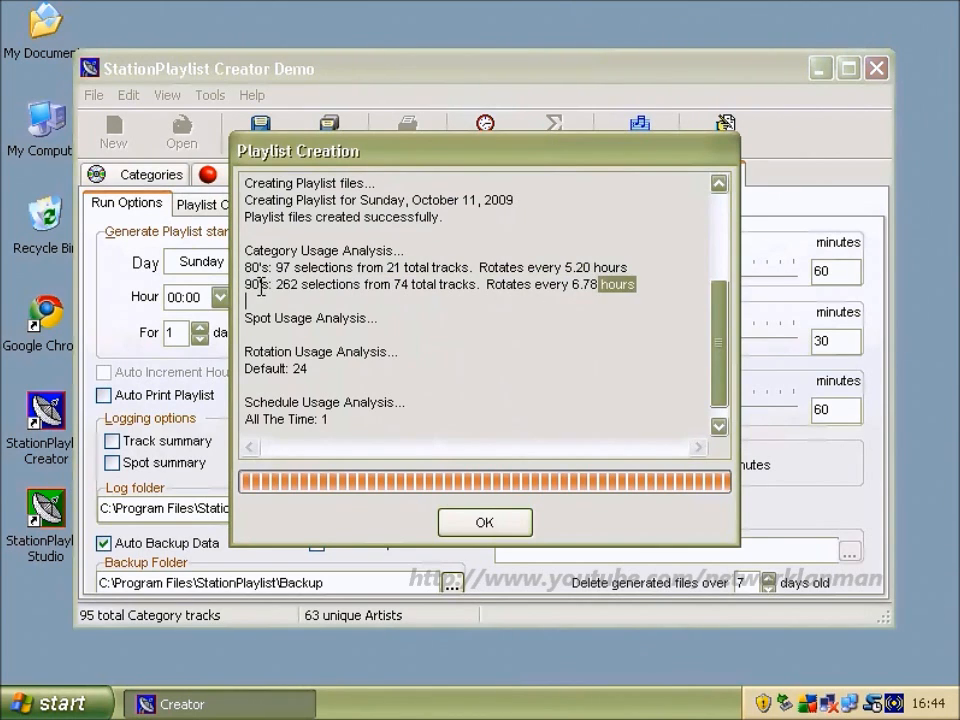
drag(260, 287, 245, 286)
click(480, 518)
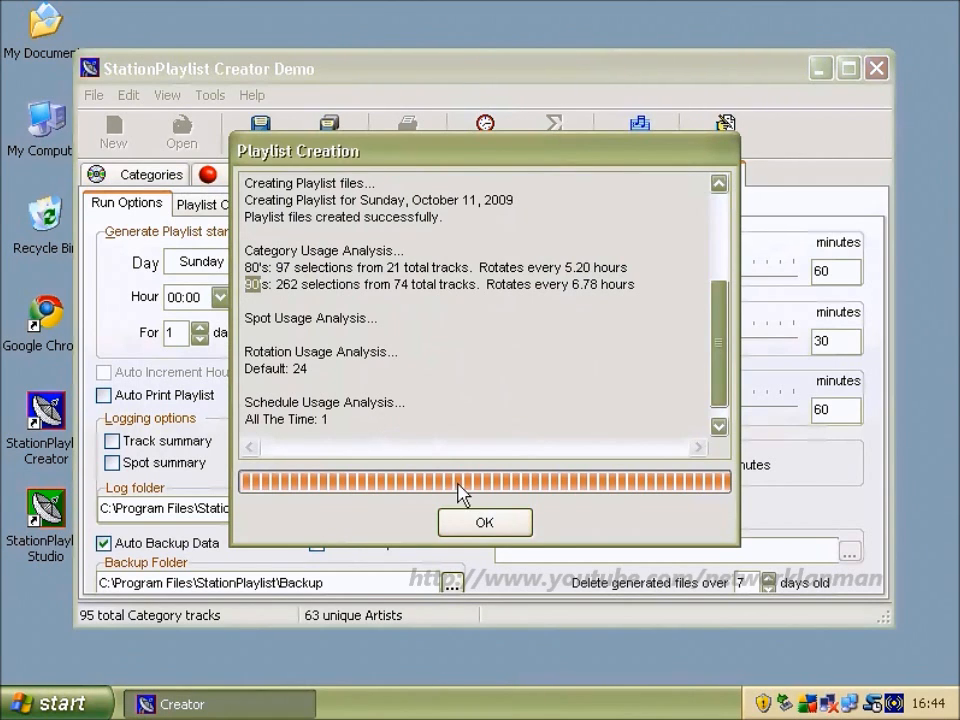
click(460, 515)
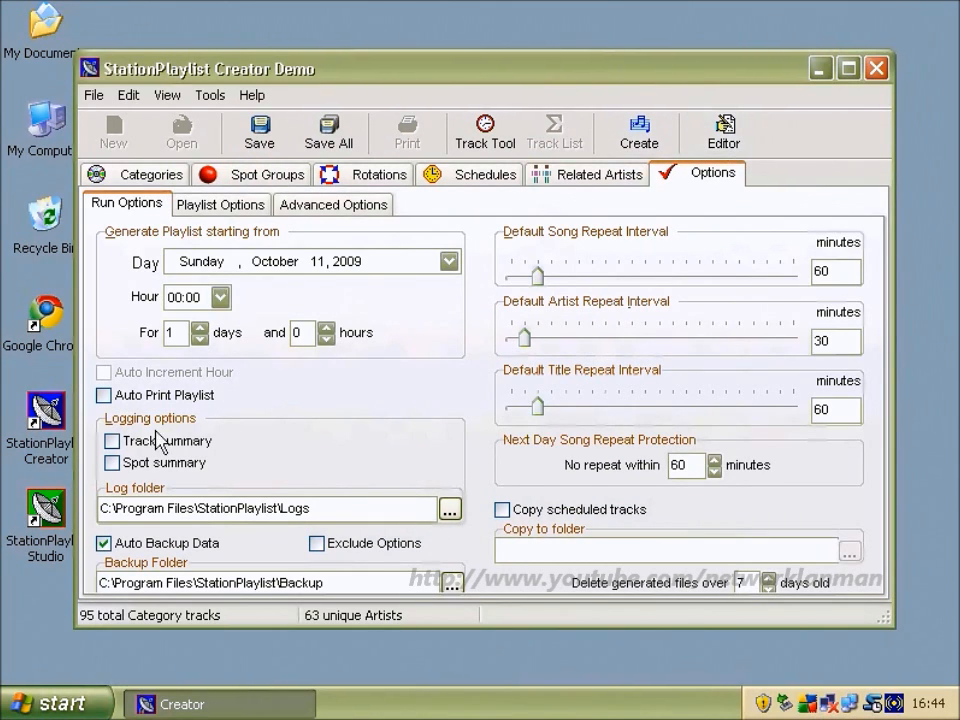
Open the Playlist Editor and display the 16:00 hour of October 11, 2009.
click(40, 548)
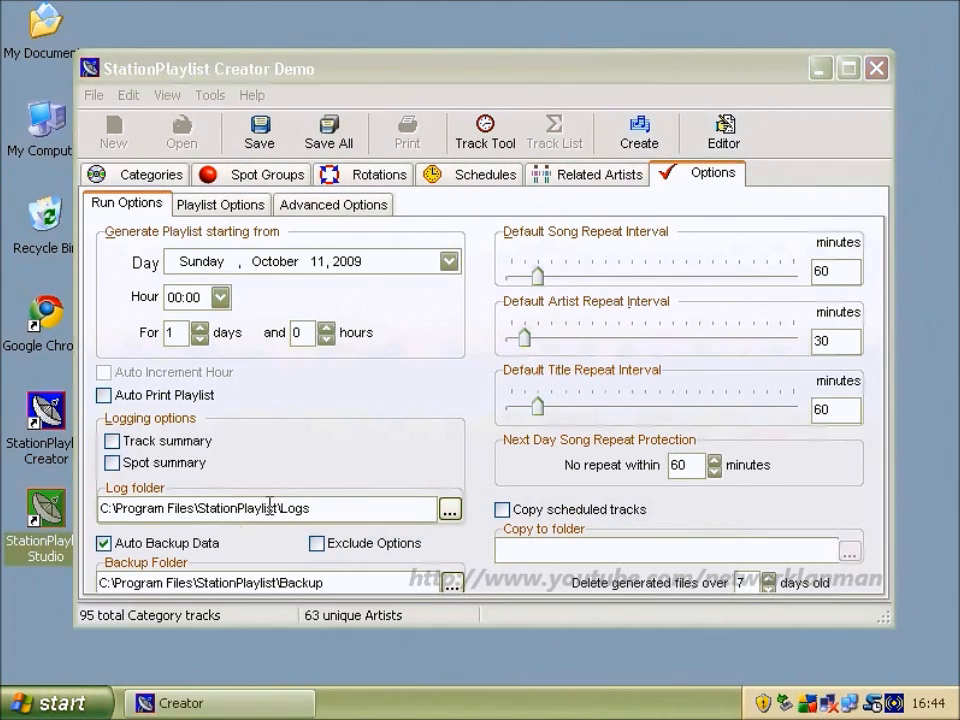
click(724, 133)
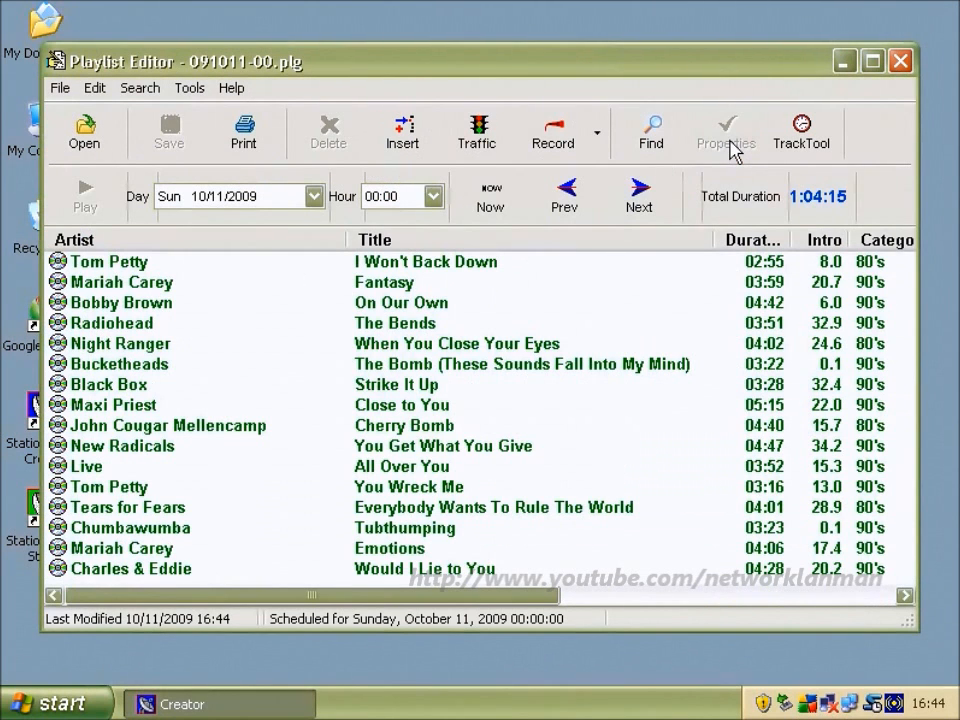
click(432, 197)
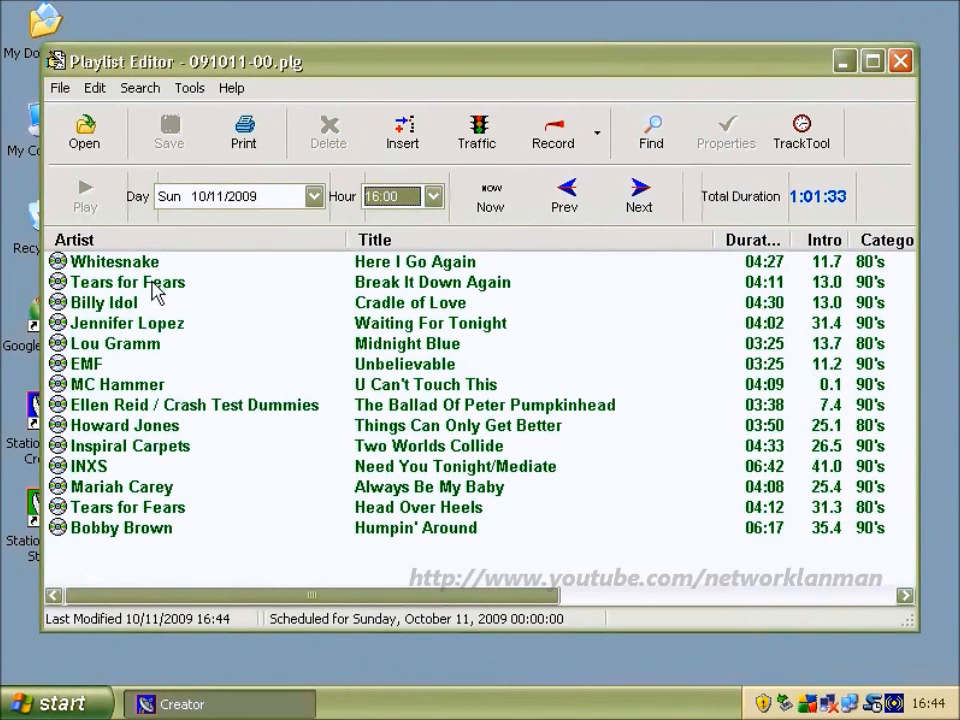
Move Here I Go Again directly below Need You Tonight/Mediate, and The Ballad Of Peter Pumpkinhead directly above Head Over Heels.
click(160, 508)
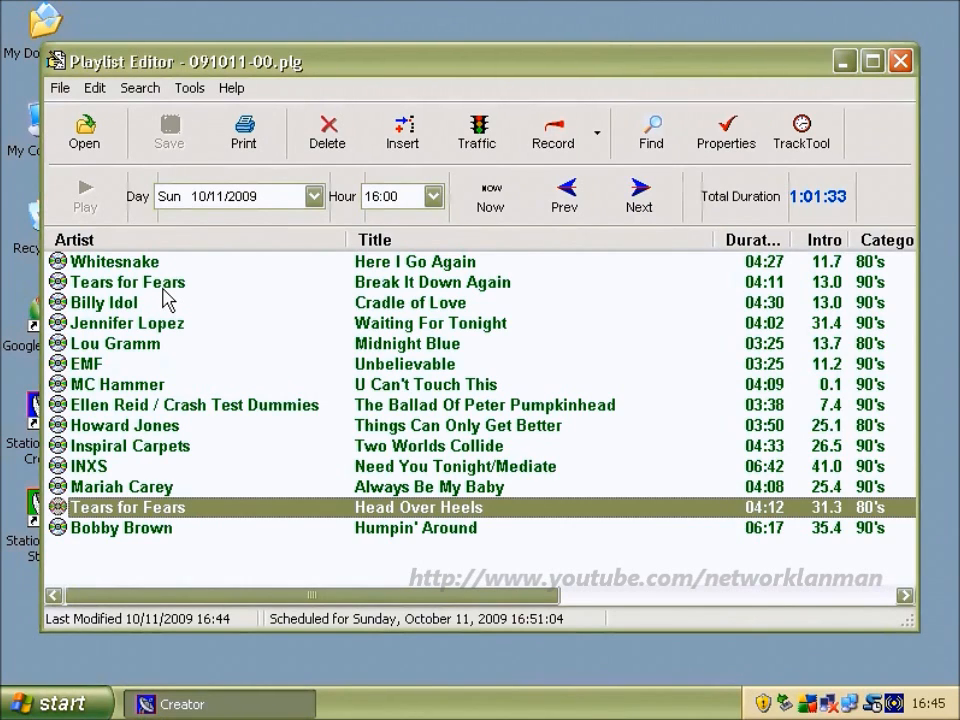
drag(167, 262, 155, 498)
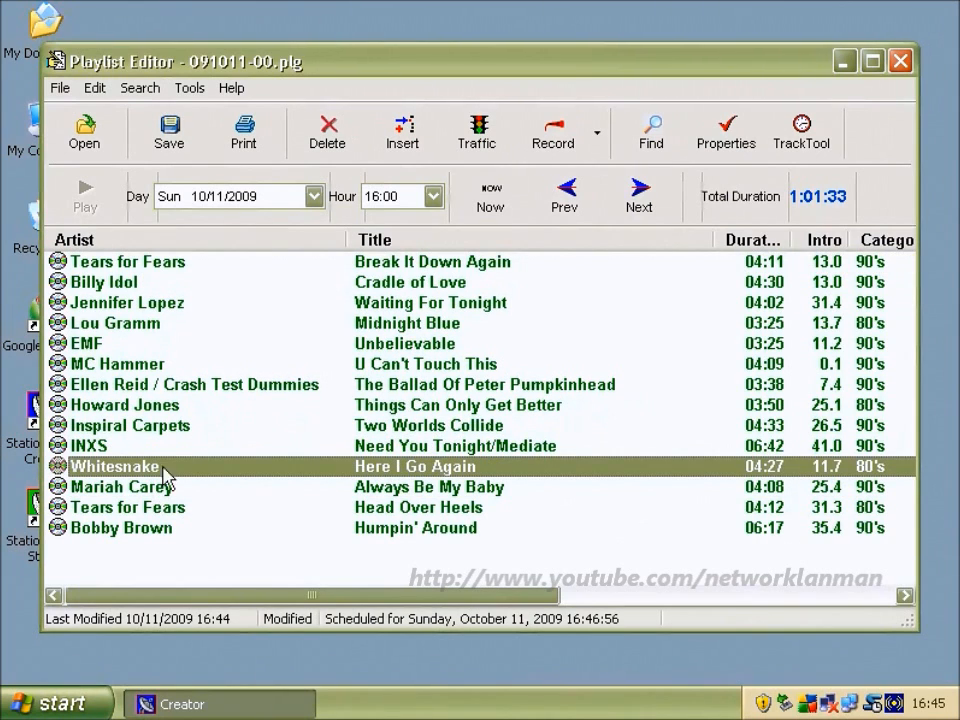
drag(212, 388, 216, 519)
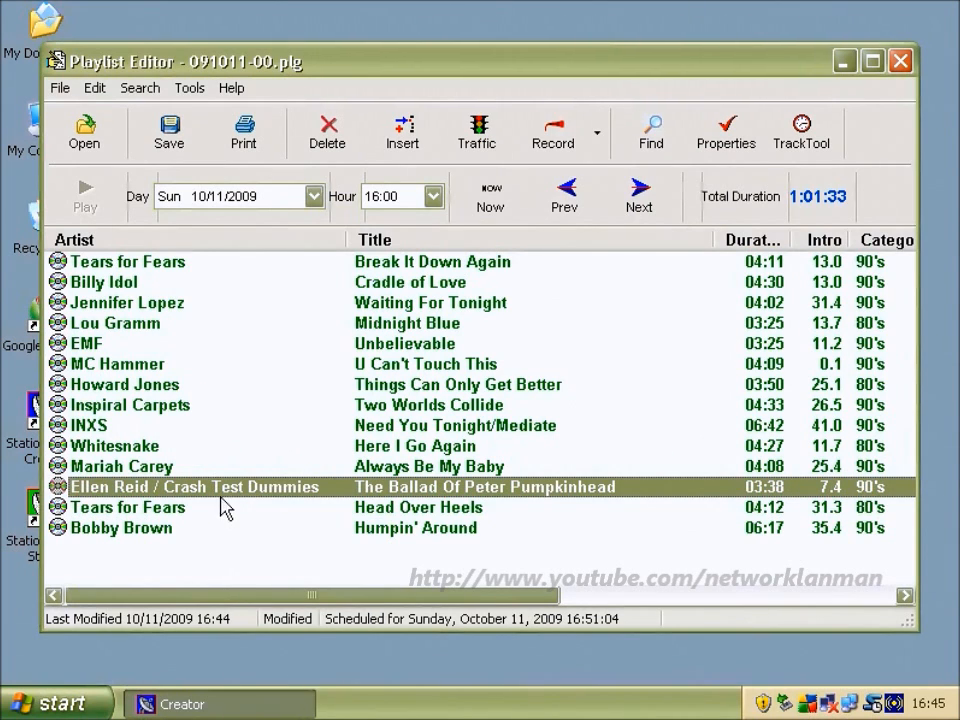
Move Always Be My Baby directly below Things Can Only Get Better, and Head Over Heels directly above The Ballad Of Peter Pumpkinhead.
click(222, 510)
shift+click(216, 467)
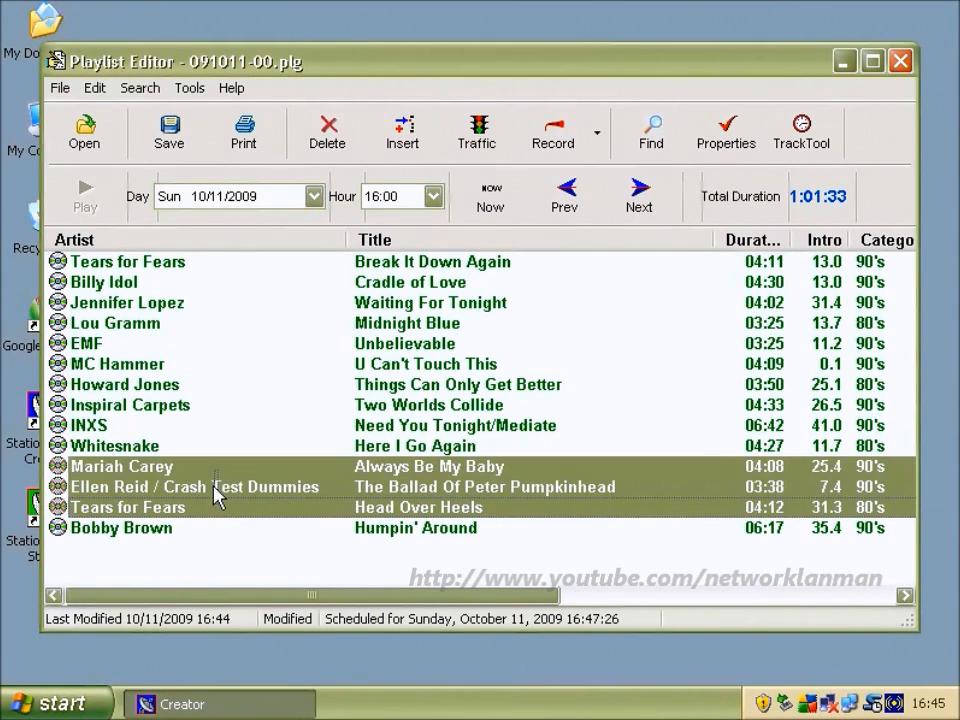
click(210, 506)
drag(210, 506, 200, 461)
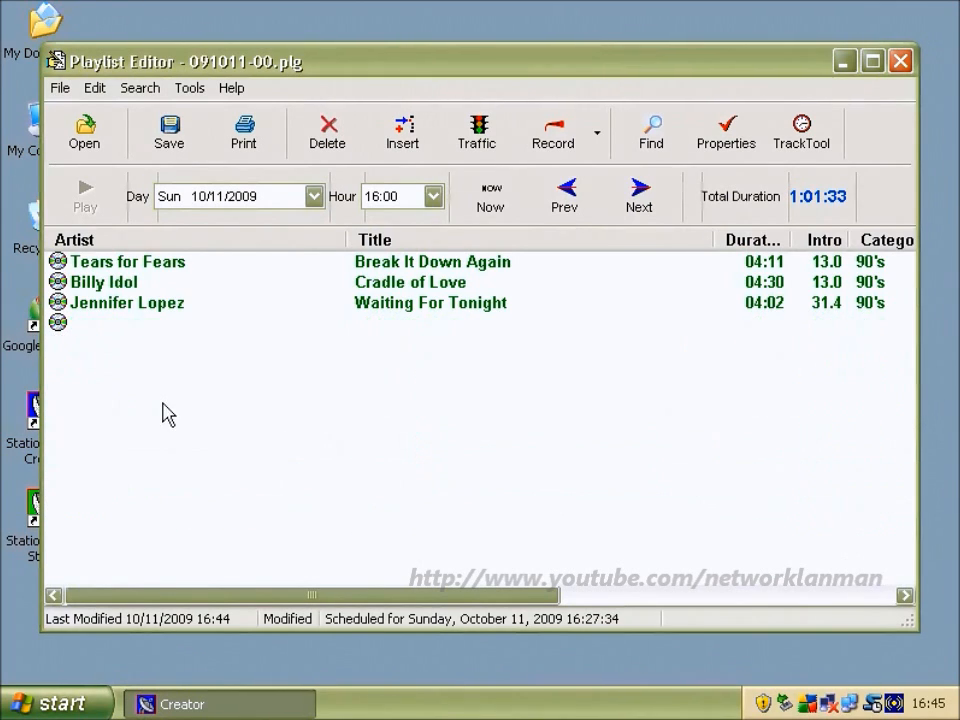
click(167, 487)
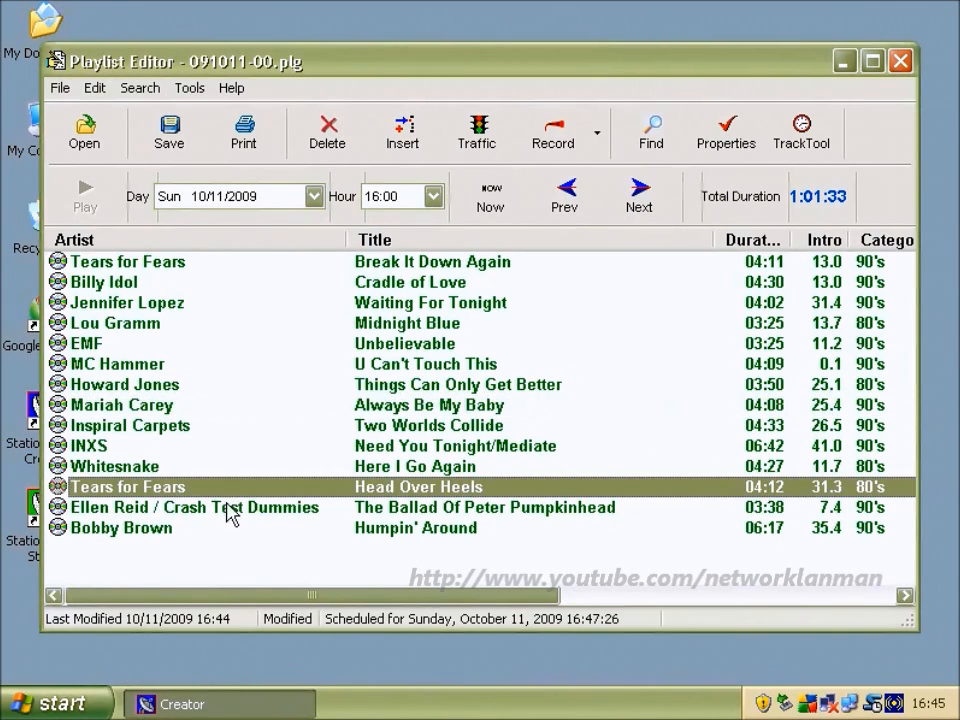
Start a voice track recording session between Head Over Heels and The Ballad Of Peter Pumpkinhead.
click(322, 507)
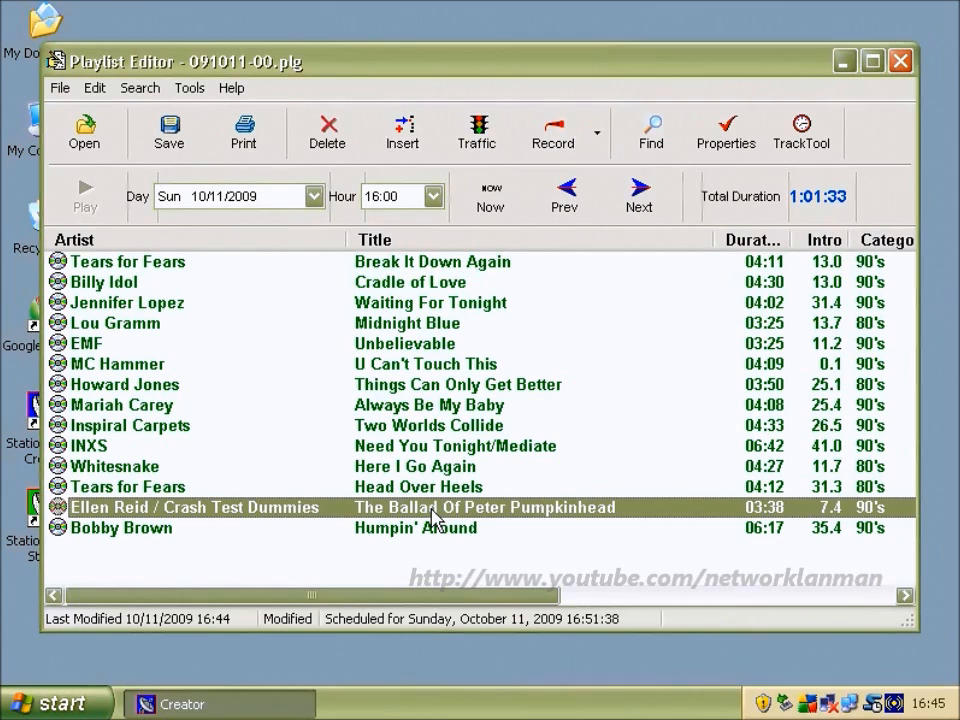
click(316, 490)
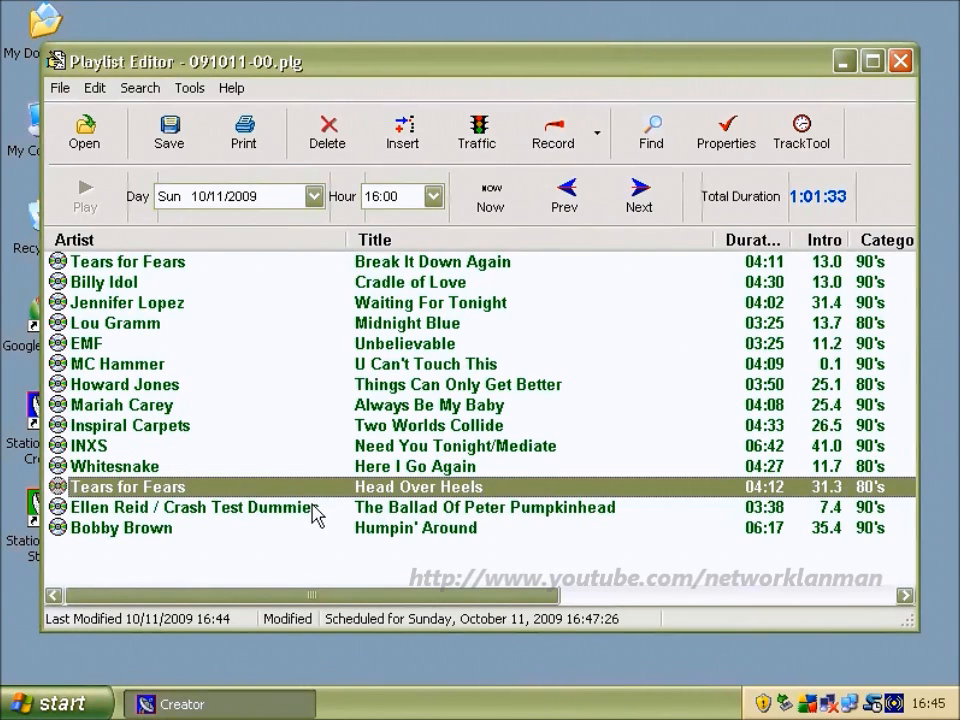
click(368, 509)
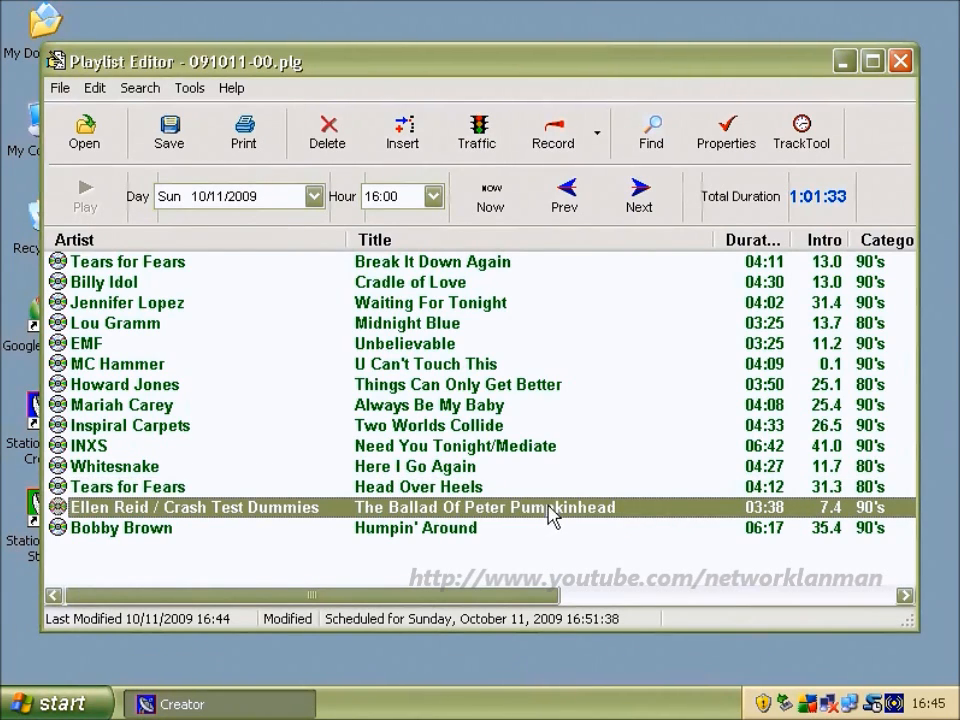
click(390, 491)
click(351, 513)
click(567, 148)
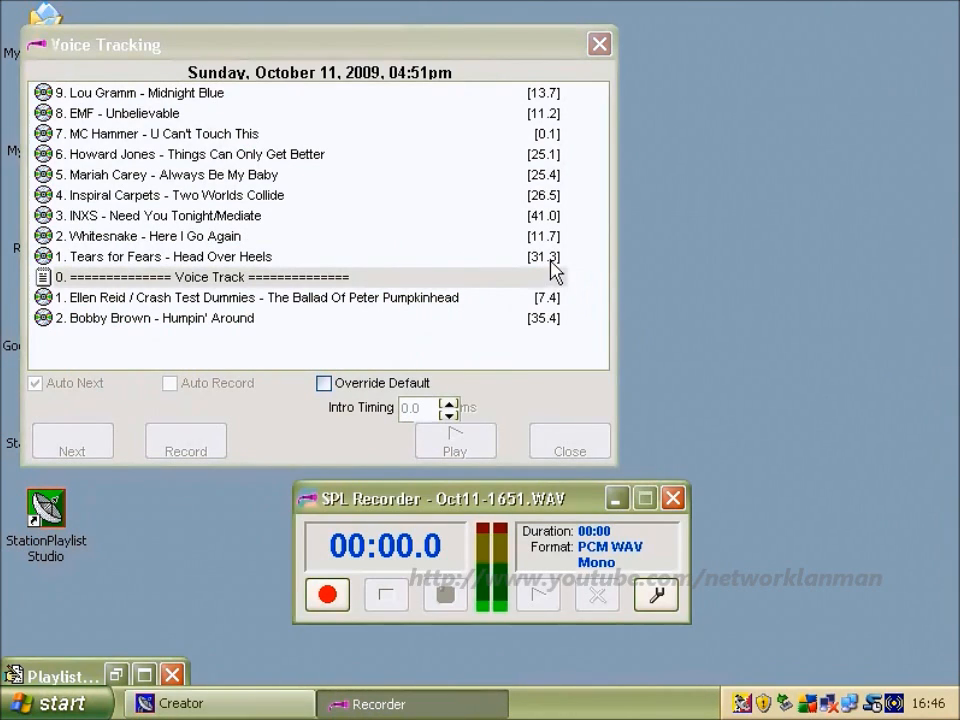
Record a trial voice track of about 17 seconds, play part of it back and delete the recording.
click(548, 299)
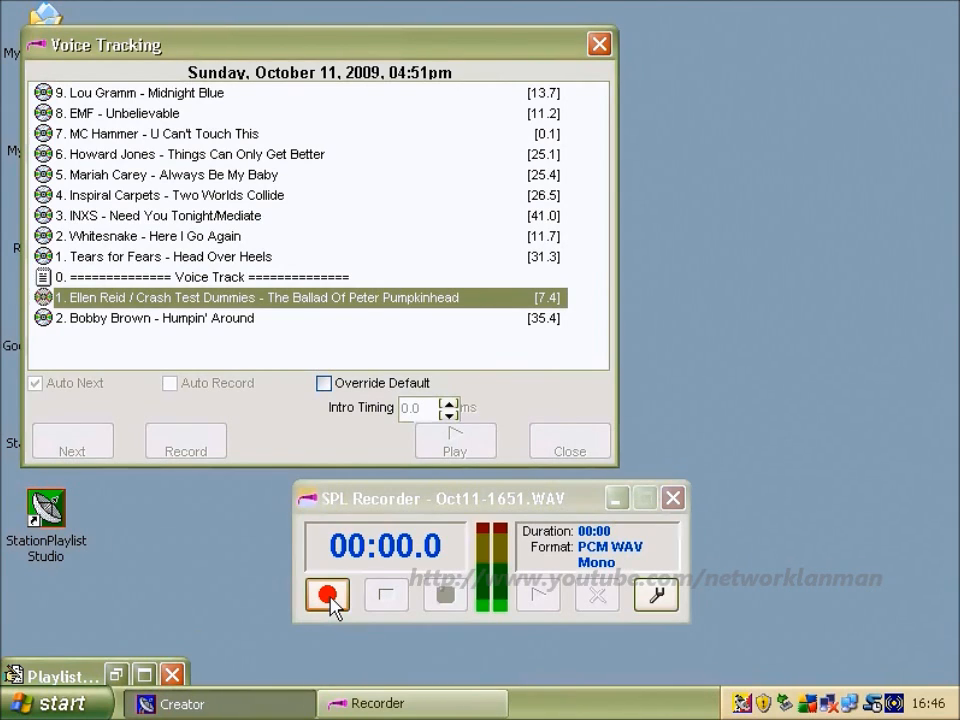
click(328, 595)
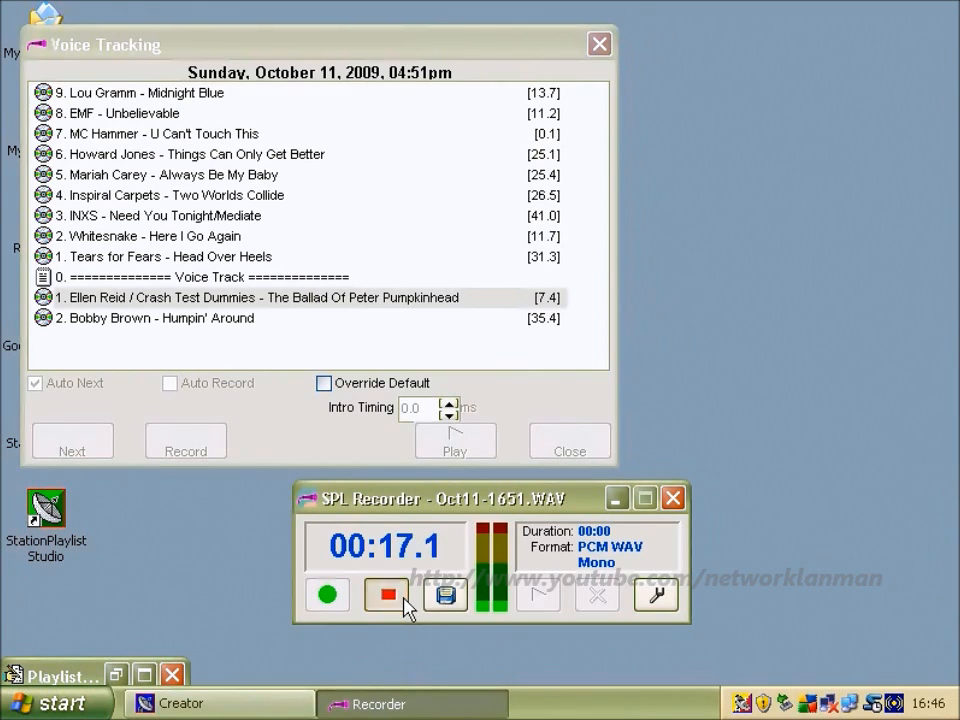
click(402, 597)
click(549, 605)
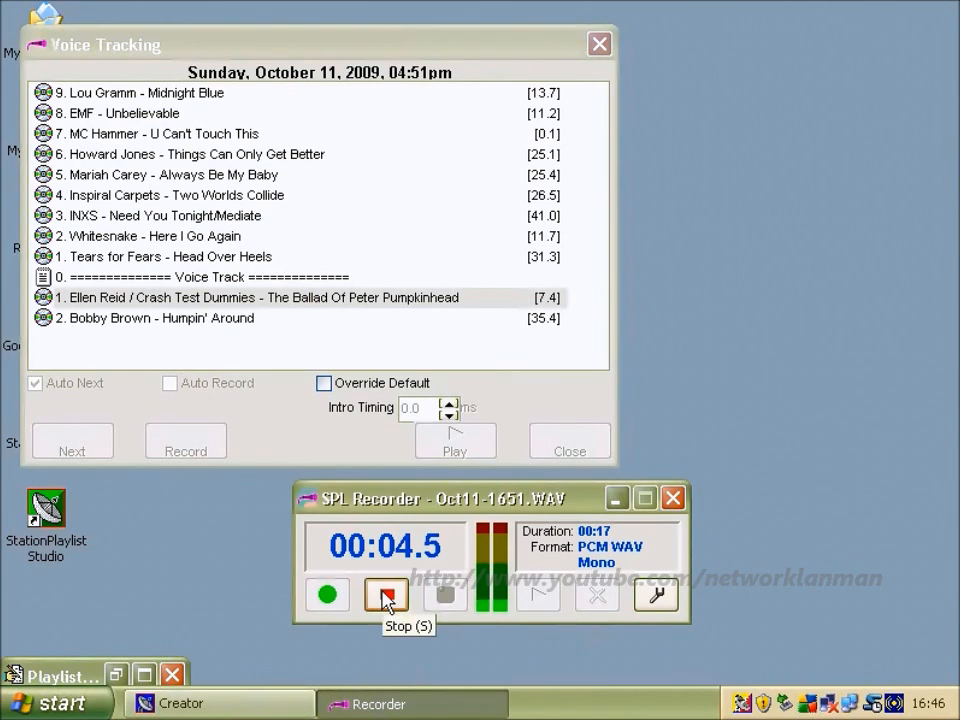
click(389, 598)
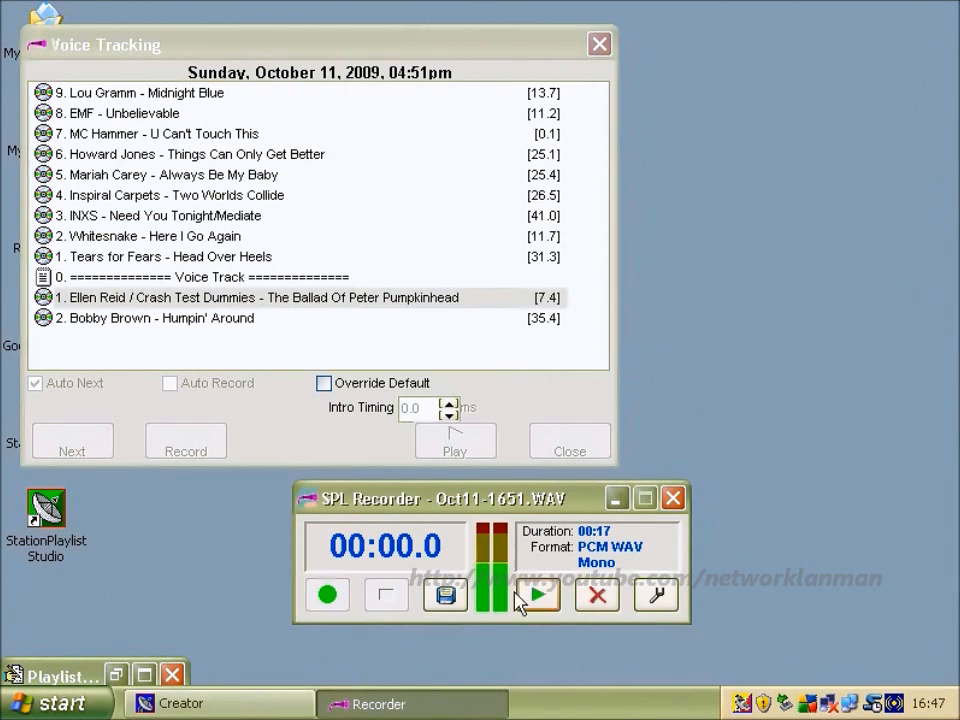
click(611, 600)
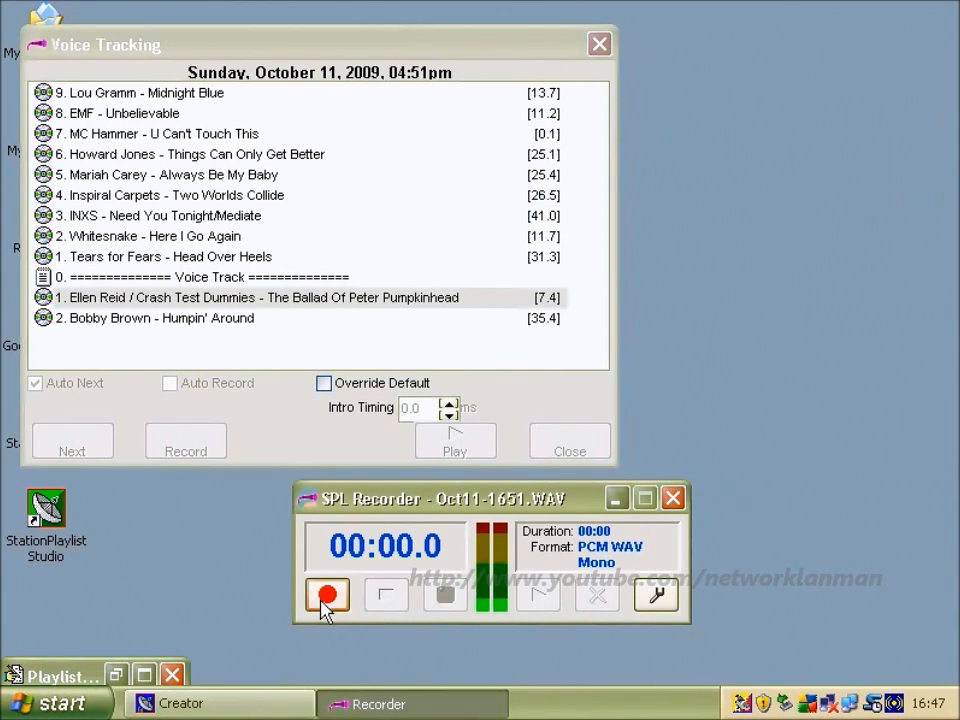
Record a new voice track of about 14 seconds, close the recorder and keep the recording in the playlist.
click(321, 606)
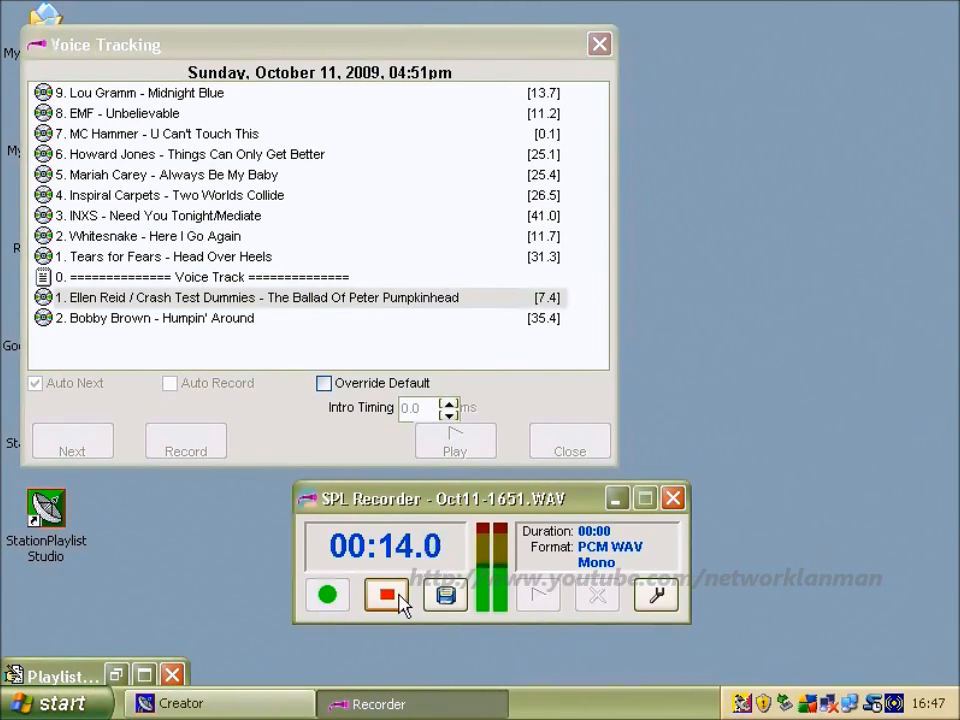
click(393, 595)
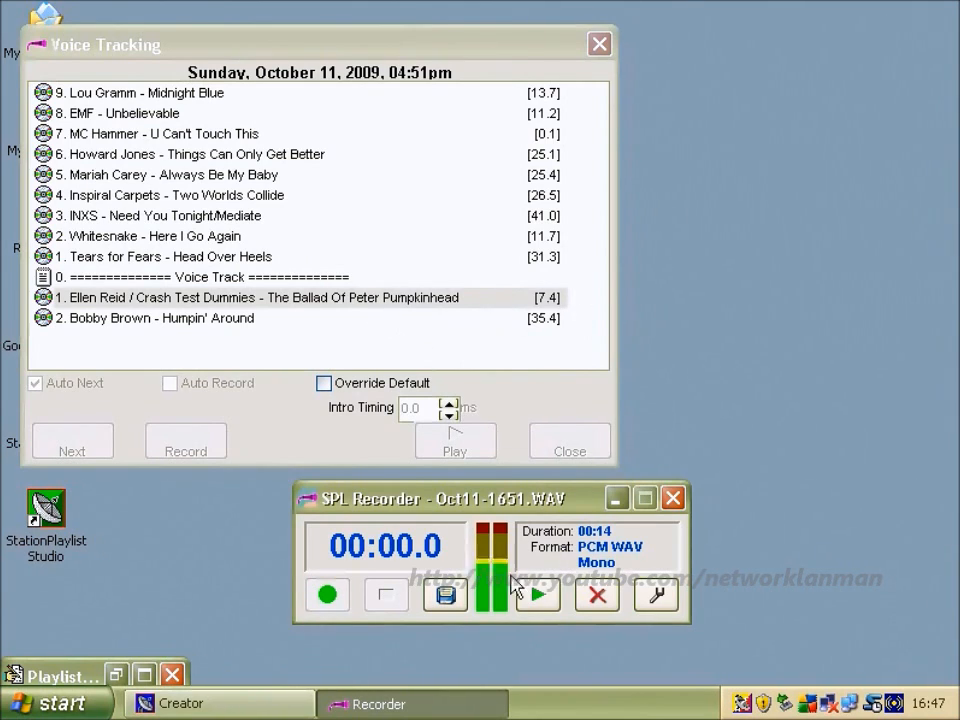
click(675, 508)
click(393, 408)
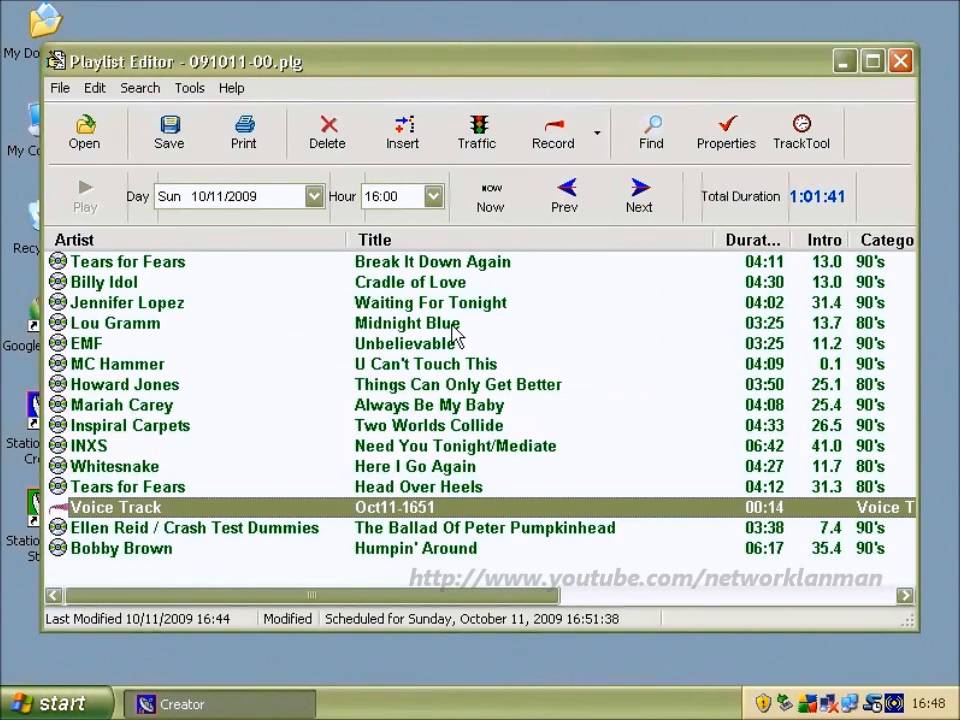
Check the voice track's place before The Ballad Of Peter Pumpkinhead, save the playlist and close the creation report.
click(170, 528)
click(255, 509)
click(180, 138)
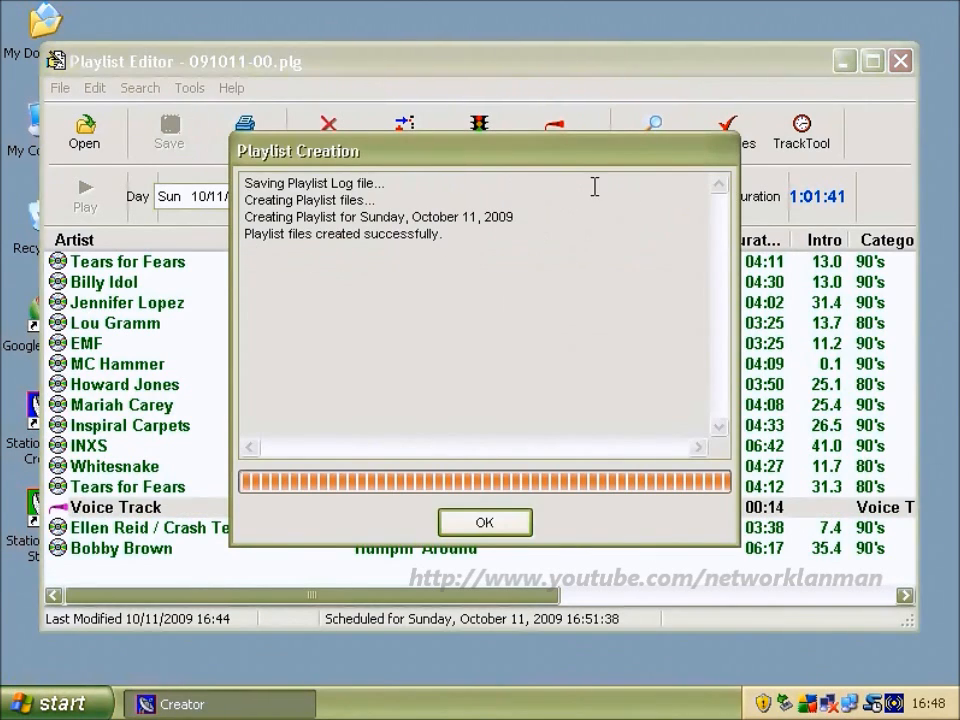
click(520, 519)
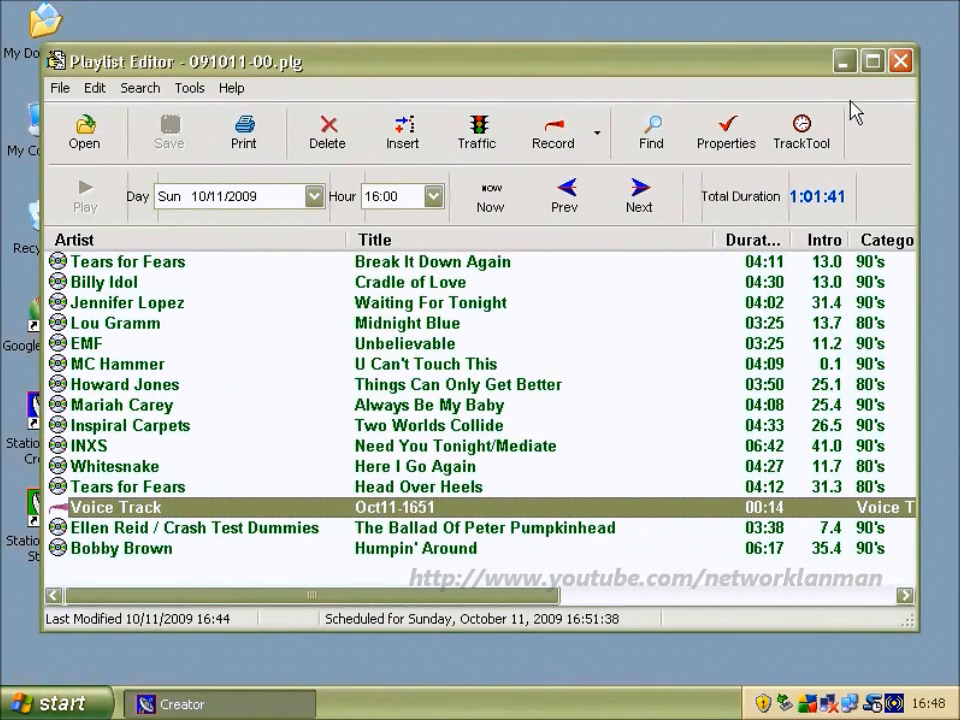
Minimize the Playlist Editor, launch StationPlaylist Studio and dismiss its registration notice.
click(845, 64)
double_click(45, 512)
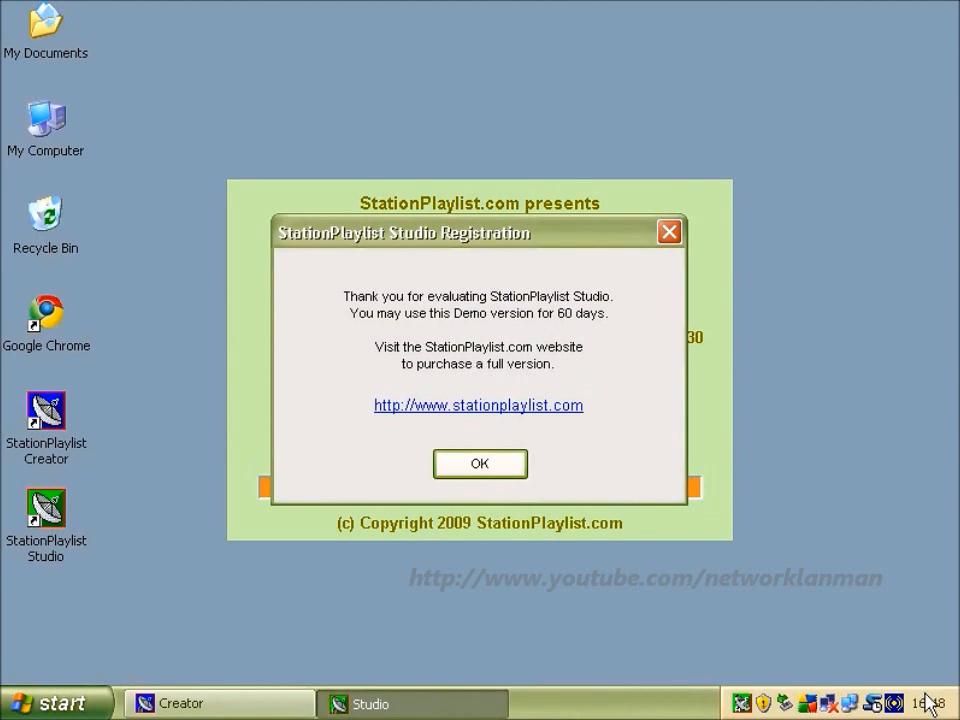
click(505, 470)
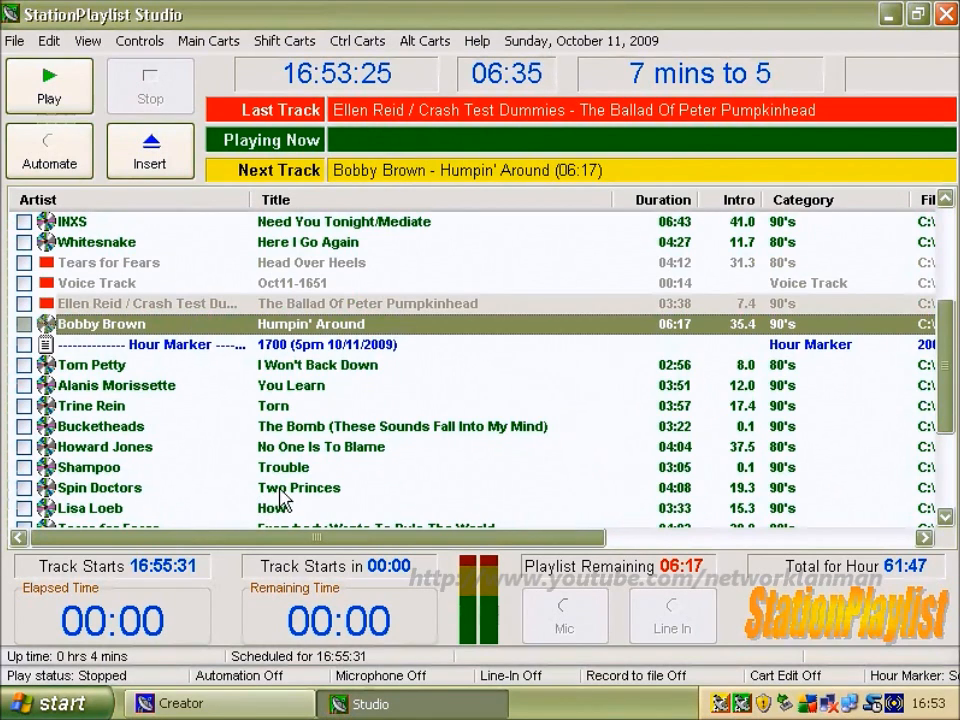
Move I Won't Back Down, The Bomb and Torn above Humpin' Around, ahead of the 1700 hour marker.
mouse_move(953, 342)
mouse_down()
mouse_move(955, 450)
mouse_move(946, 326)
mouse_up()
click(396, 408)
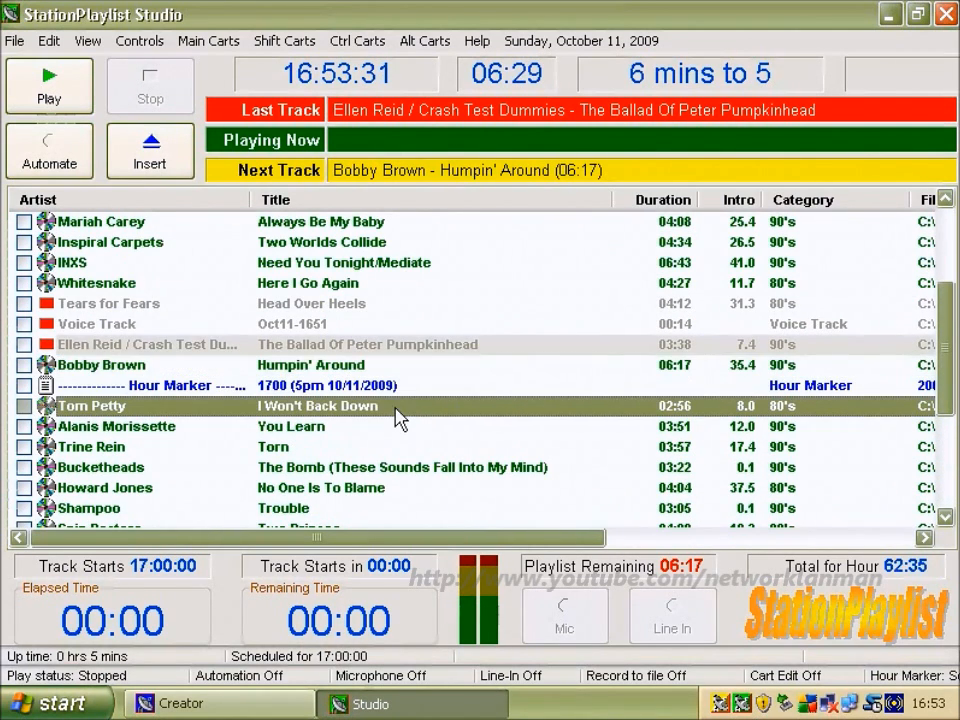
click(633, 350)
click(634, 366)
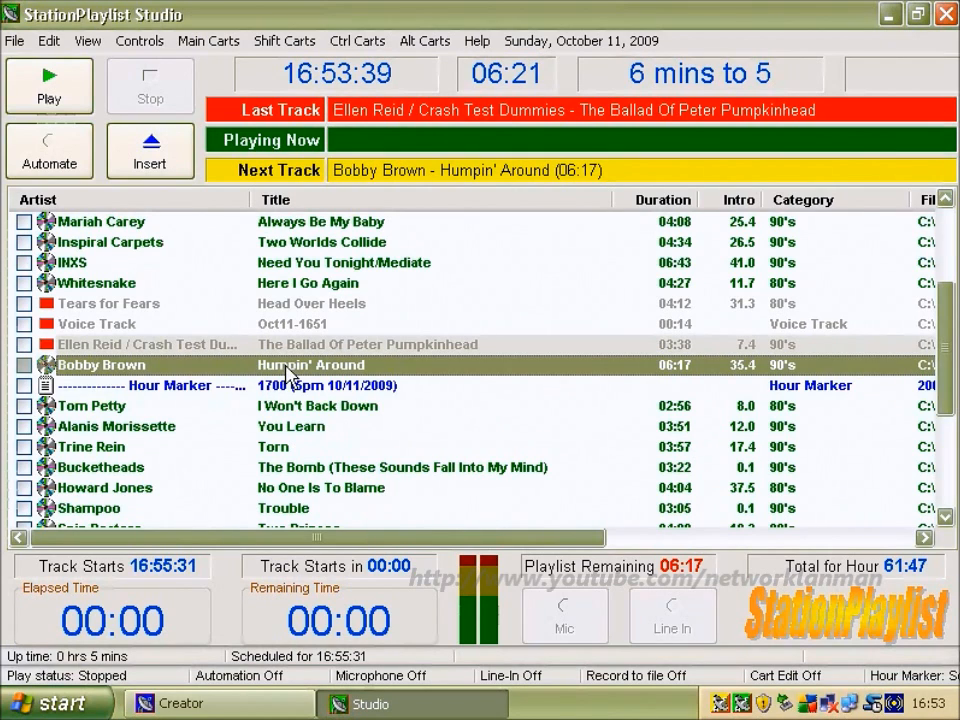
mouse_move(197, 407)
mouse_down()
mouse_move(208, 381)
mouse_move(209, 393)
mouse_up()
drag(221, 447, 250, 385)
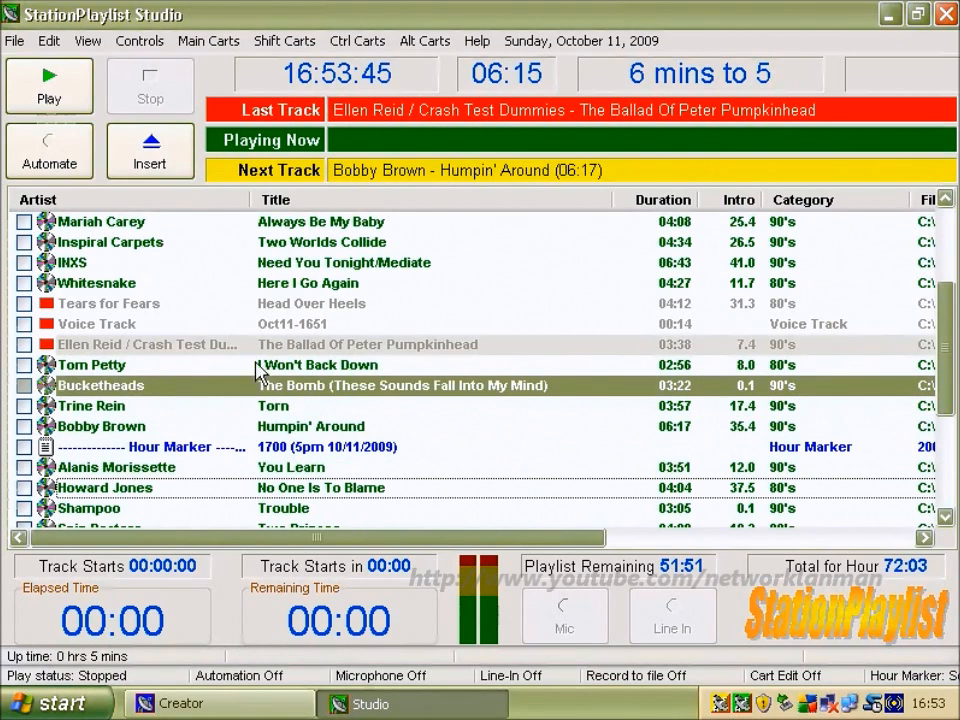
Check the scheduled start times of the tracks just before and after the 1700 hour marker.
click(283, 366)
click(424, 386)
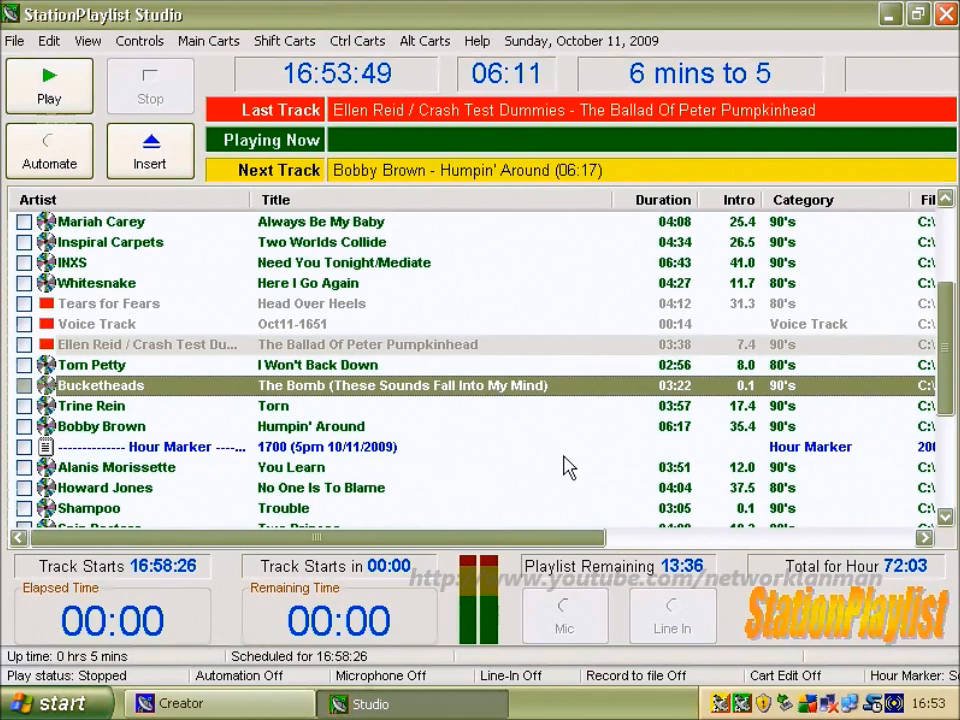
click(553, 406)
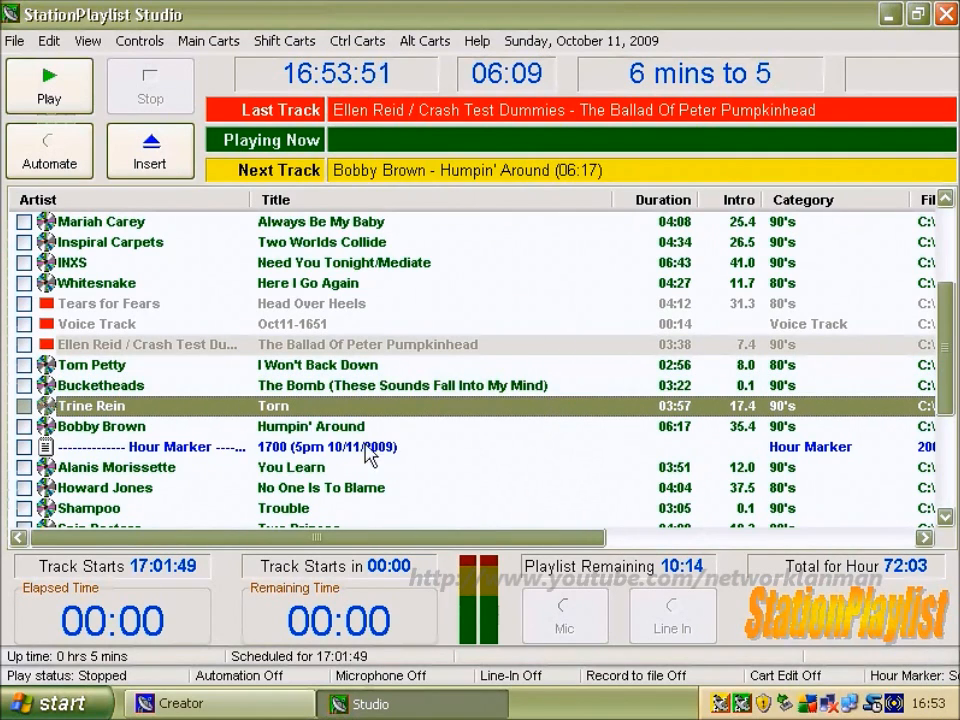
click(316, 467)
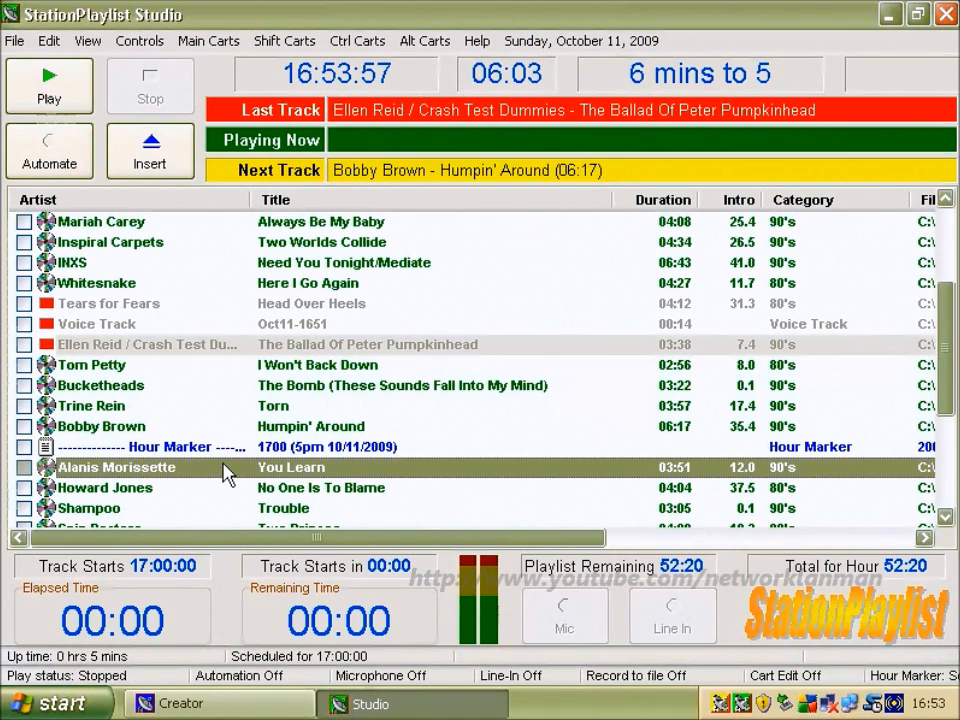
click(338, 424)
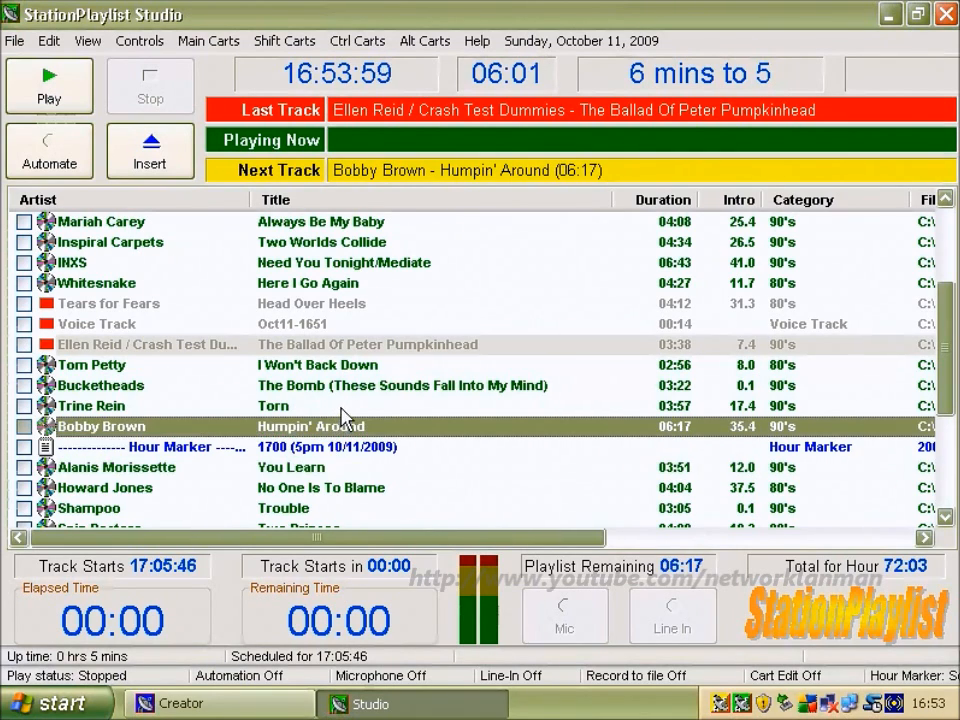
click(341, 407)
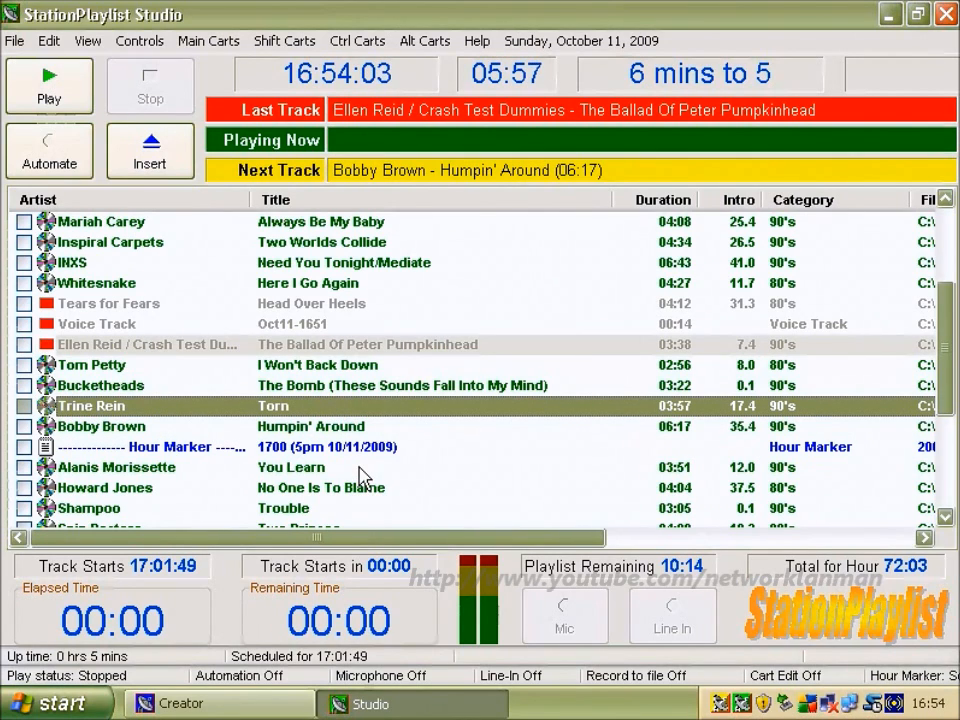
Move the 1700 hour marker directly above I Won't Back Down and check the scheduled start times of the tracks around it.
click(359, 468)
drag(378, 447, 378, 372)
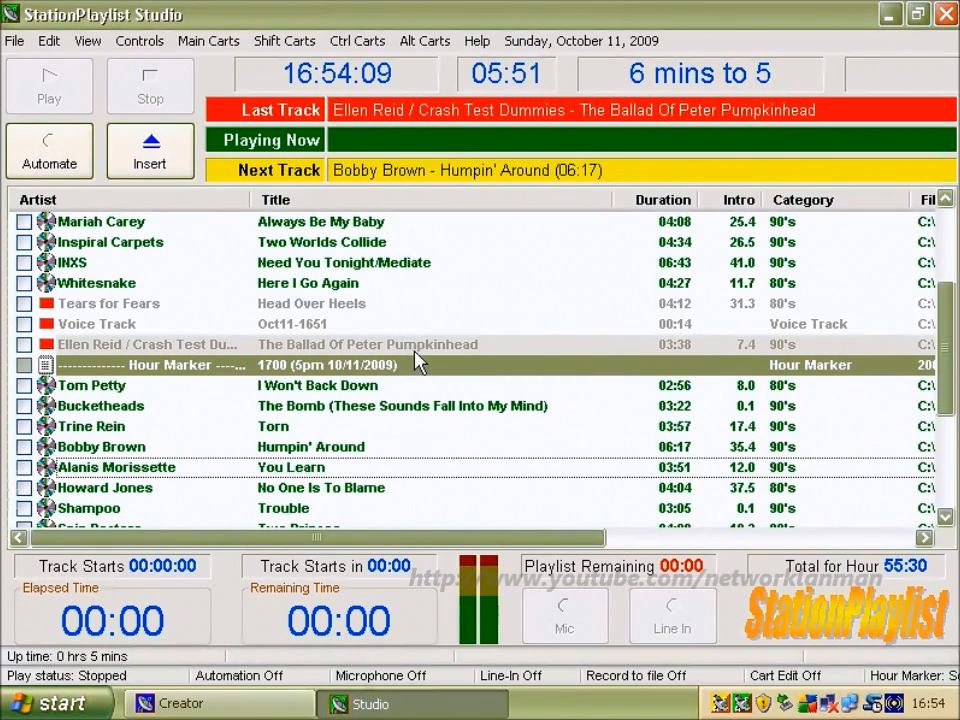
key(Up)
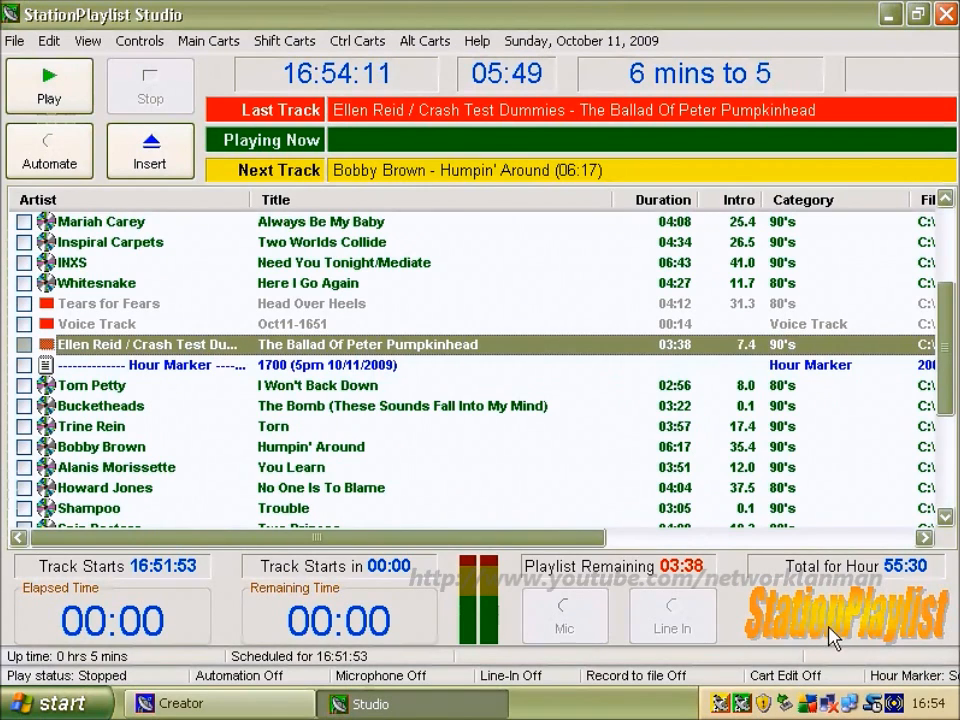
click(413, 385)
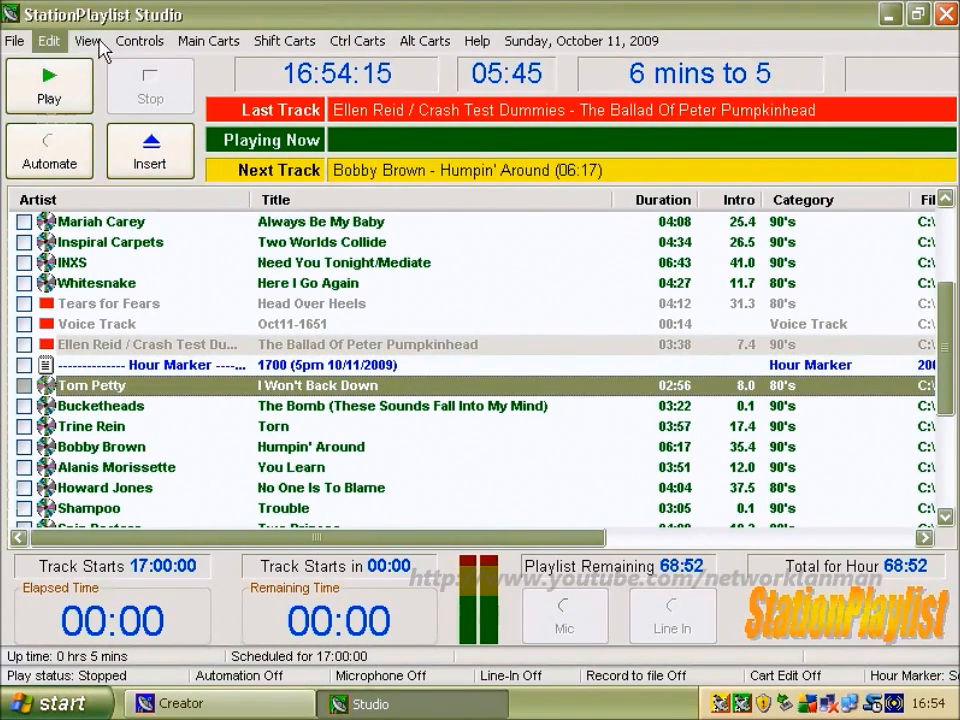
Review the General settings in Studio's options and close them without changes.
click(86, 41)
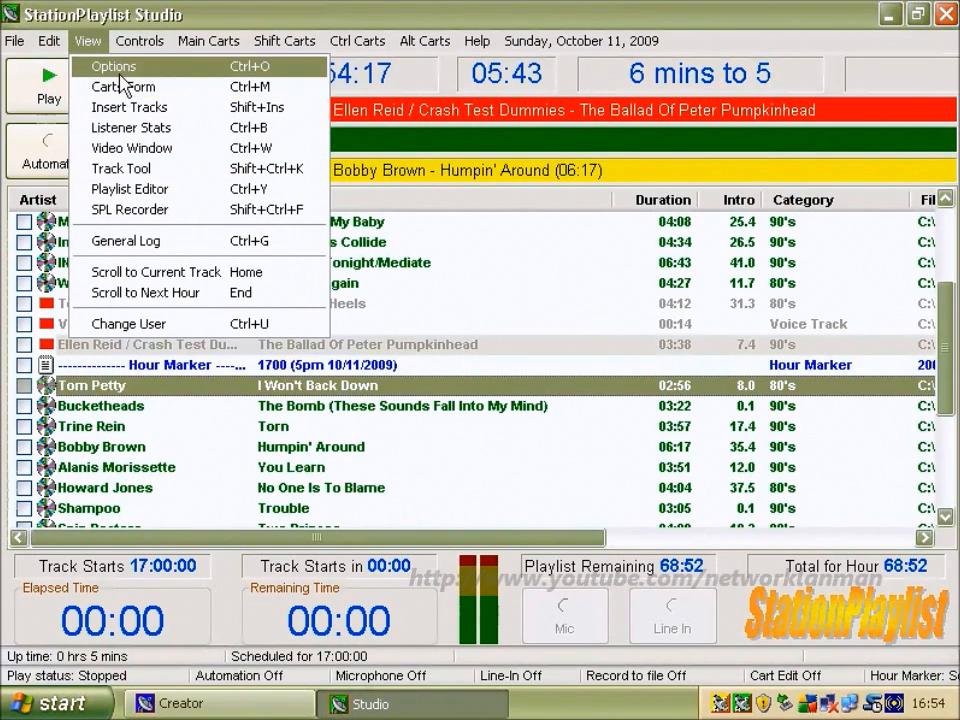
click(113, 68)
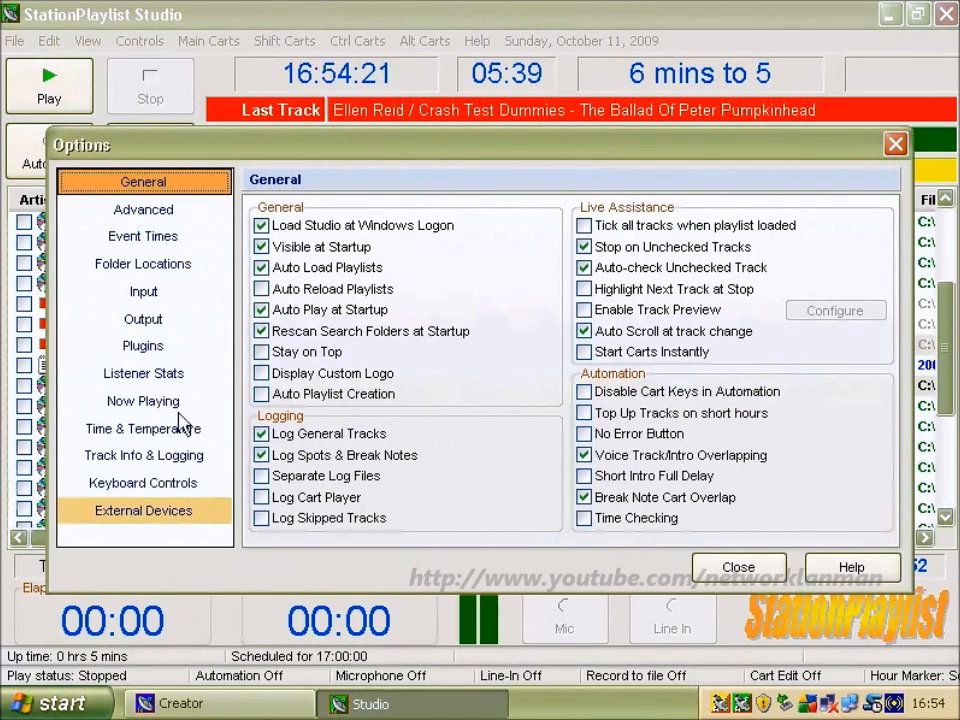
click(737, 567)
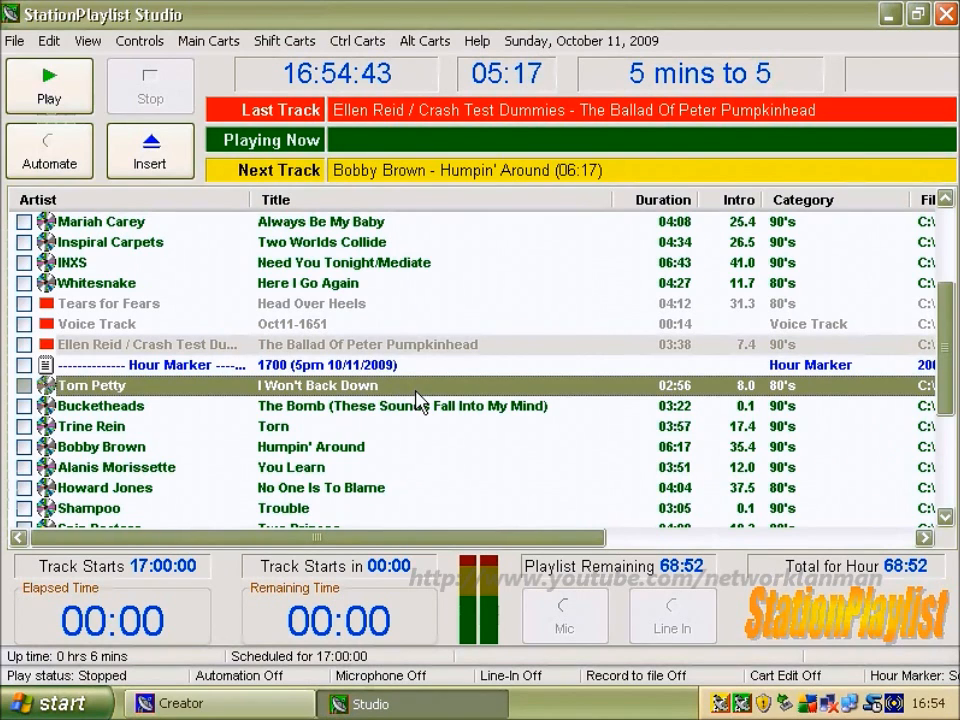
Switch to Creator's Playlist Editor to look over the 16:00 playlist, and return to Studio.
click(228, 705)
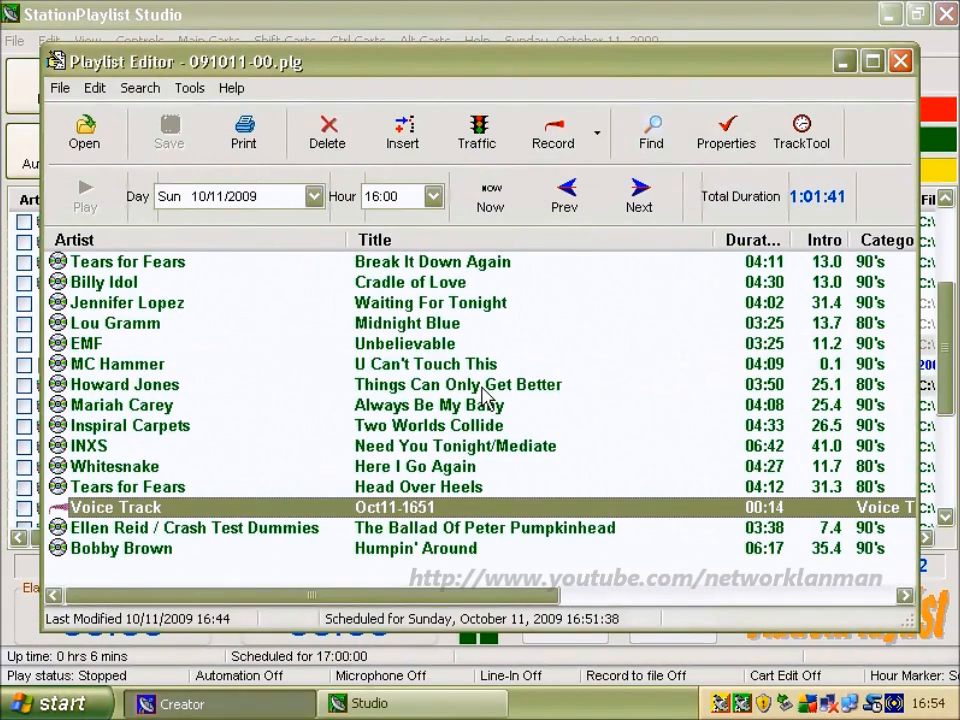
click(435, 665)
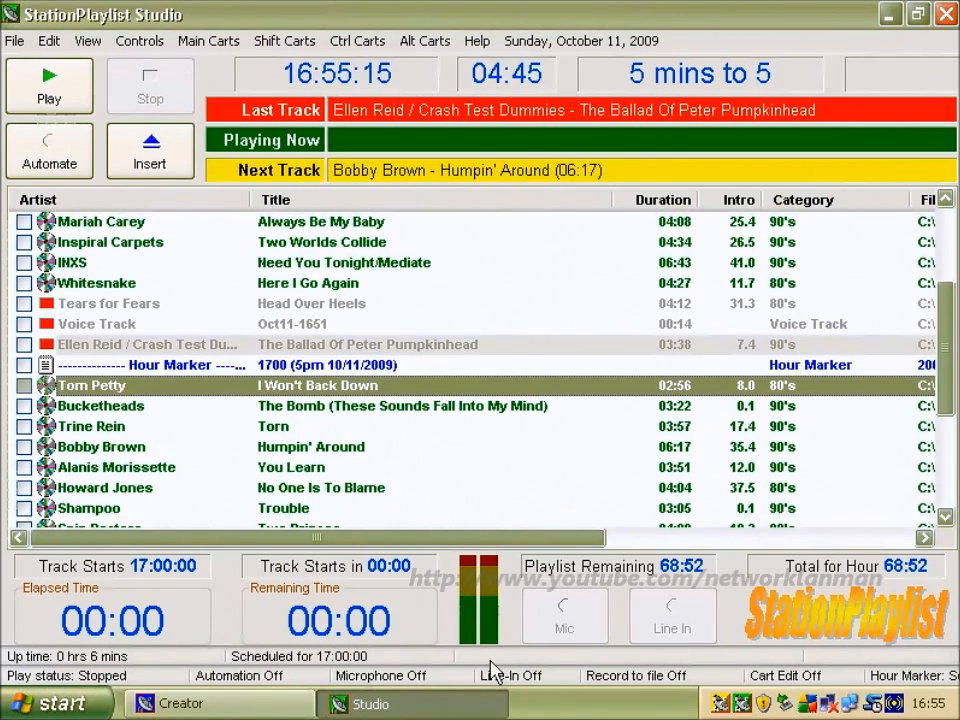
Exit StationPlaylist Studio and dismiss its registration notice.
right_click(741, 704)
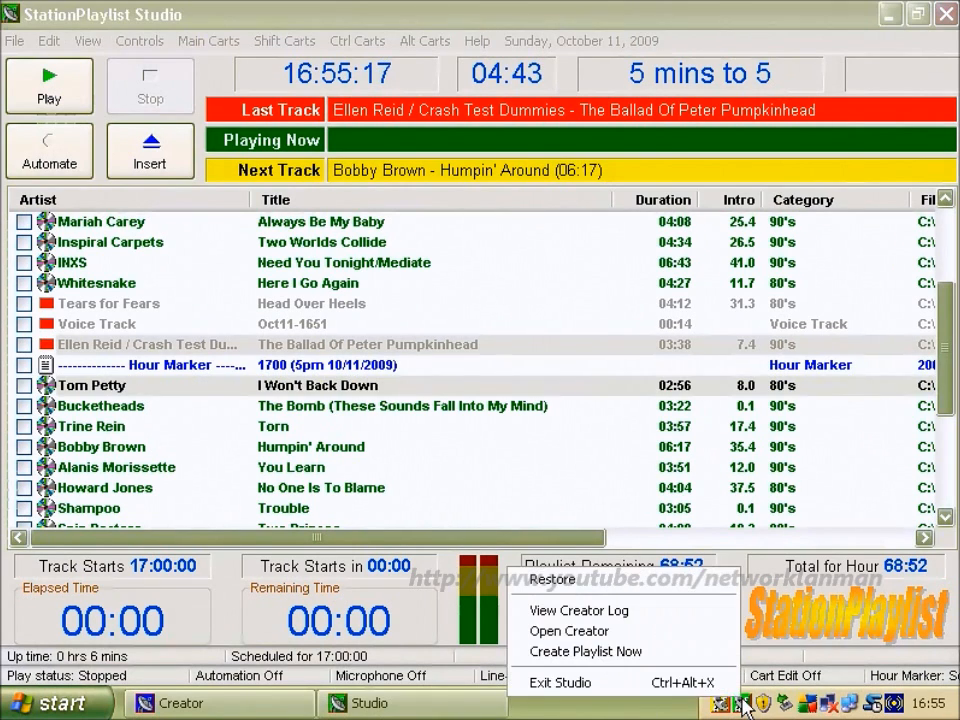
click(698, 684)
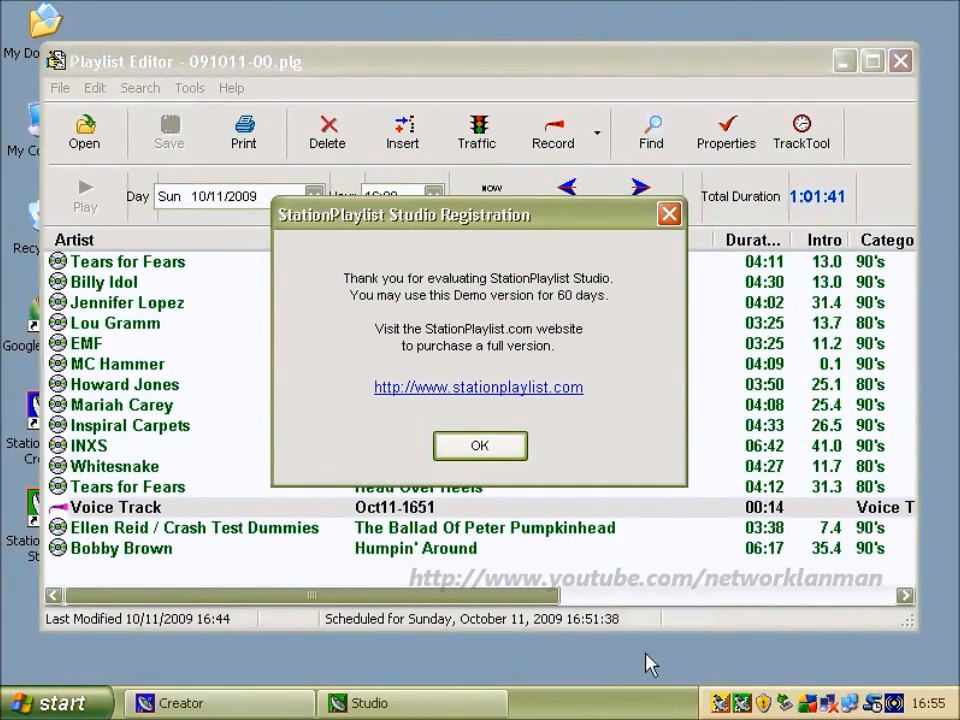
click(500, 449)
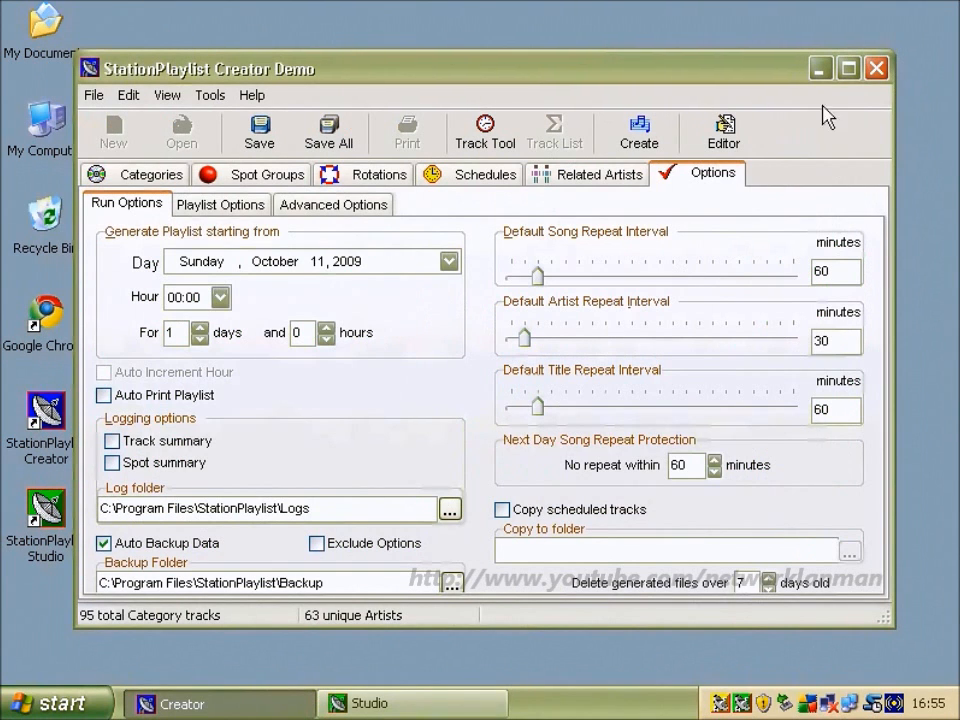
Switch to StationPlaylist Creator, view its schedules, and close the program, answering its closing prompts.
click(478, 176)
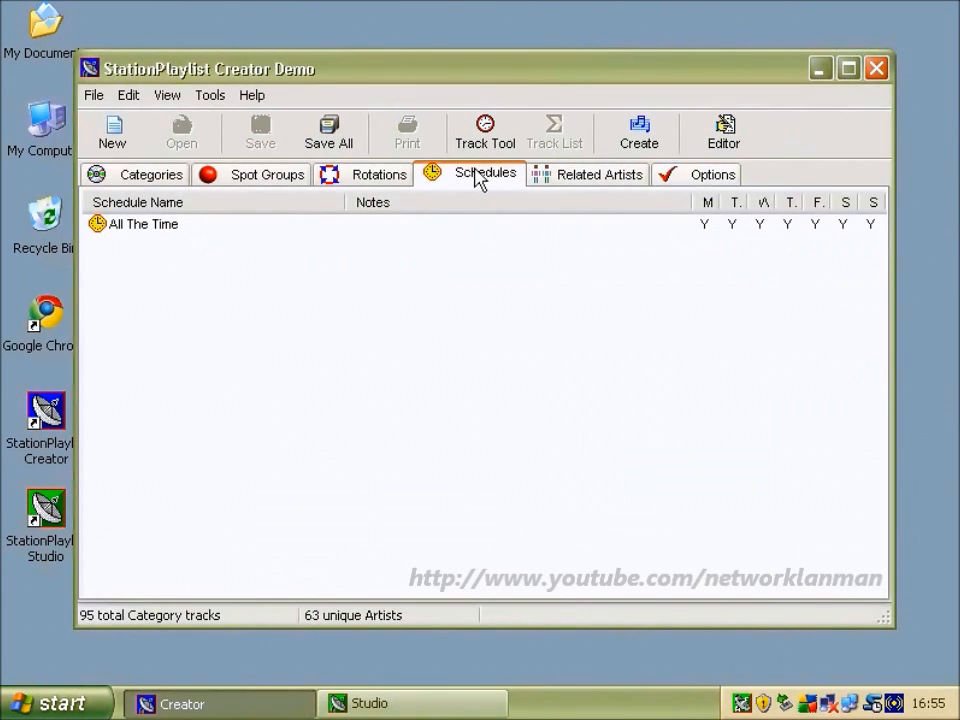
click(876, 70)
click(403, 411)
click(476, 465)
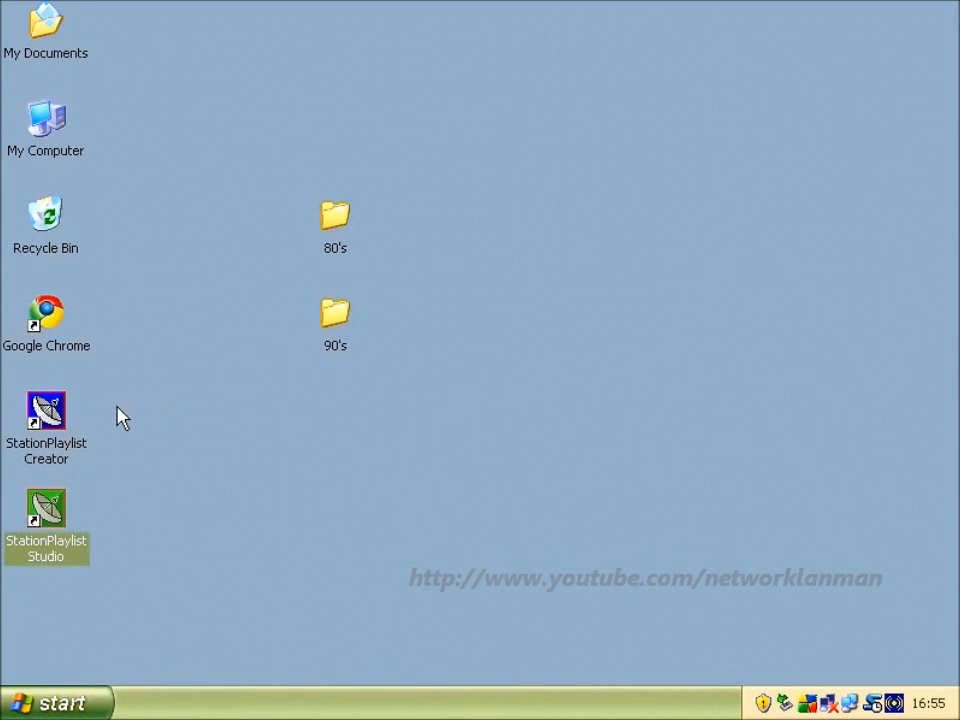
click(62, 405)
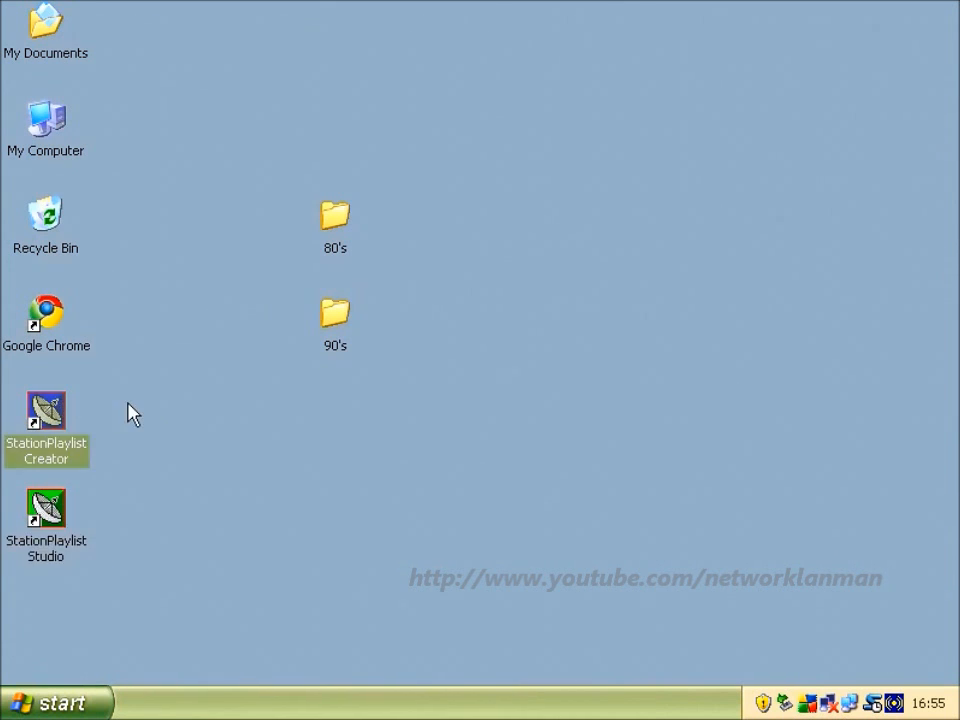
click(130, 408)
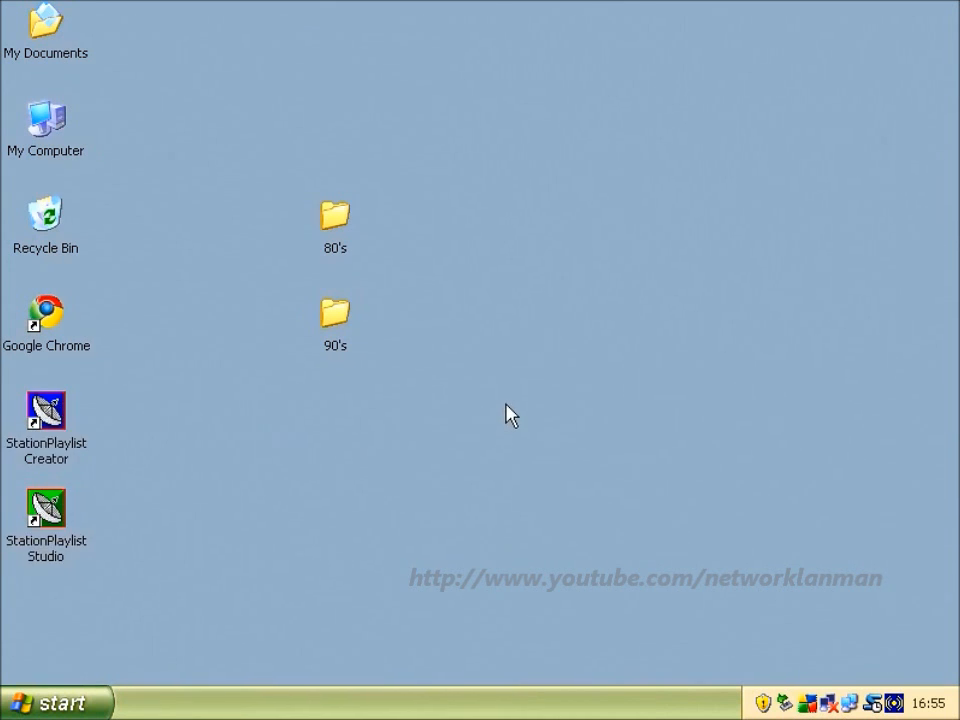